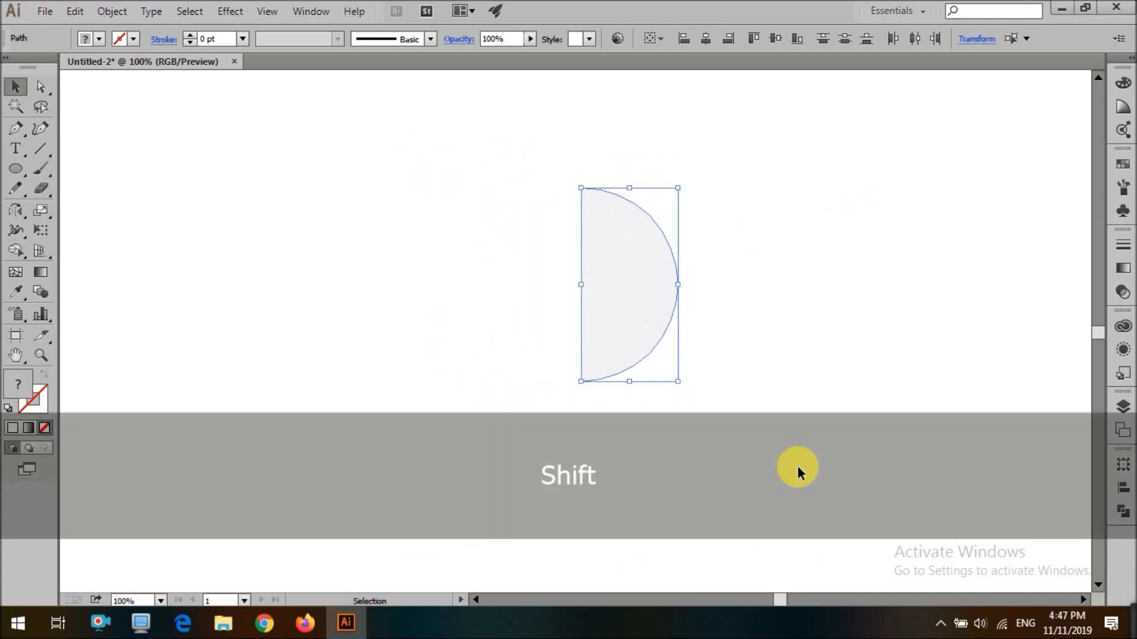
{"action": "scroll", "coordinate": [796, 467], "scroll_direction": "down", "scroll_amount": 2}
{"action": "left_click", "coordinate": [232, 5]}
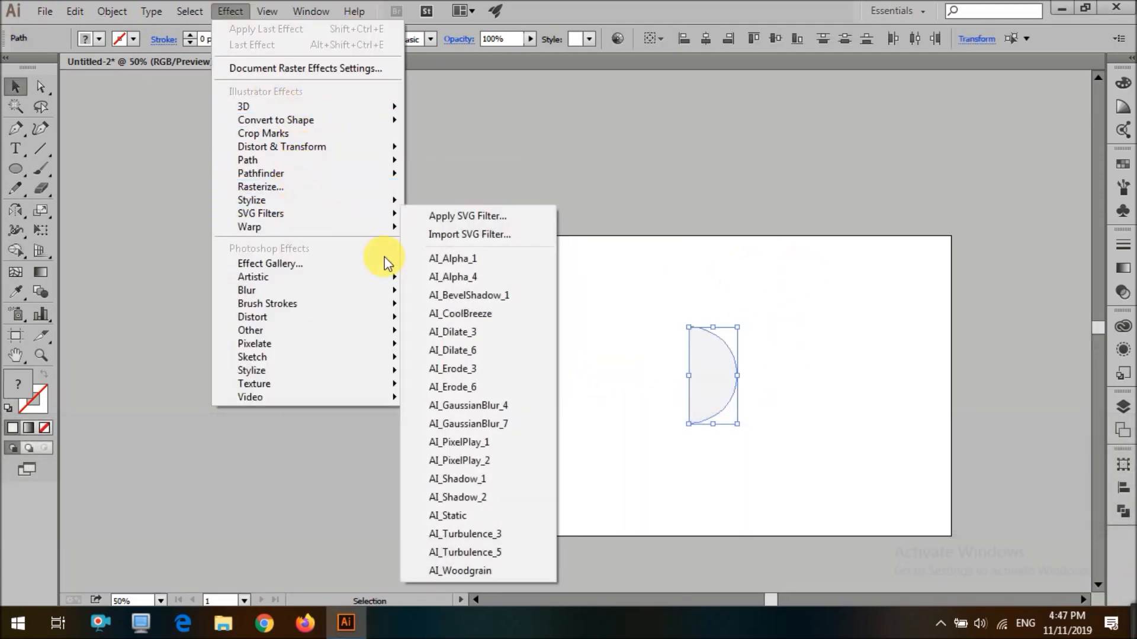
{"action": "left_click", "coordinate": [624, 300]}
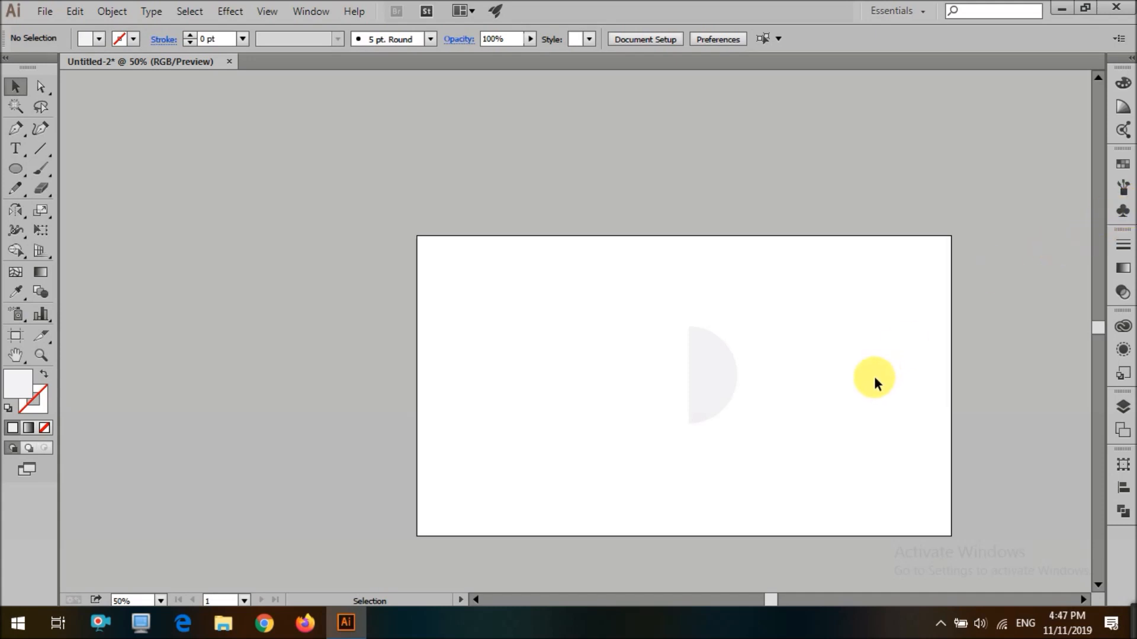
Draw a small circle with the Ellipse tool and fill it black
{"action": "key", "text": "l"}
{"action": "left_click_drag", "start_coordinate": [835, 389], "coordinate": [836, 389]}
{"action": "scroll", "coordinate": [853, 389], "scroll_direction": "up", "scroll_amount": 3}
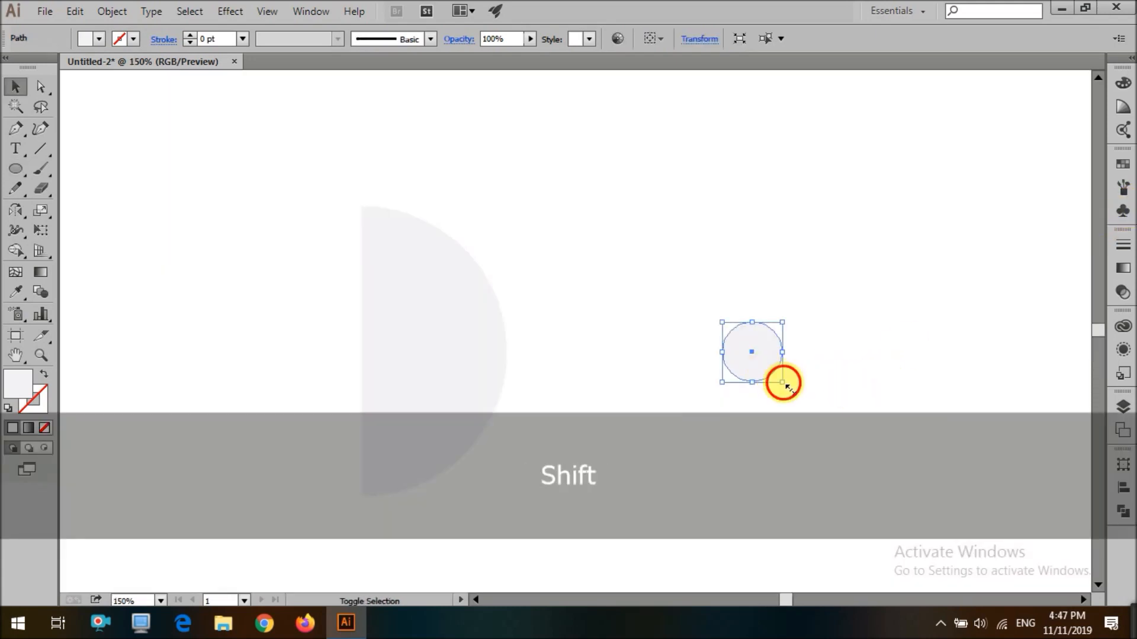
{"action": "left_click", "coordinate": [92, 39]}
{"action": "left_click", "coordinate": [40, 67]}
{"action": "left_click", "coordinate": [730, 398]}
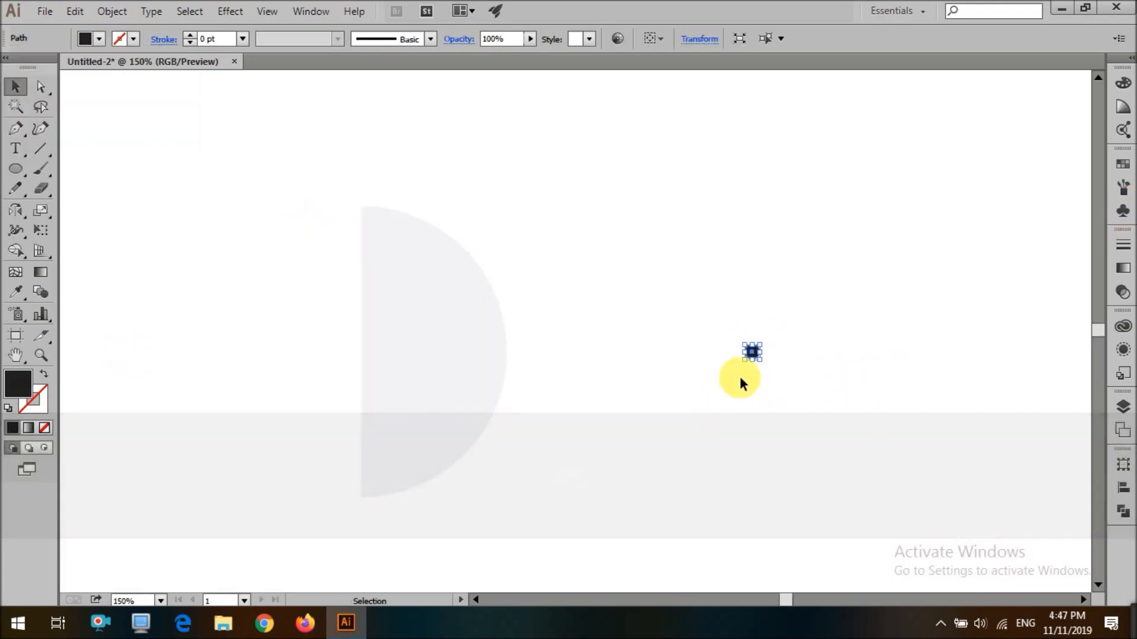
Duplicate the black dot into a horizontal row, then copy the row downward repeatedly to build a dot grid
{"action": "left_click_drag", "start_coordinate": [757, 357], "coordinate": [804, 357]}
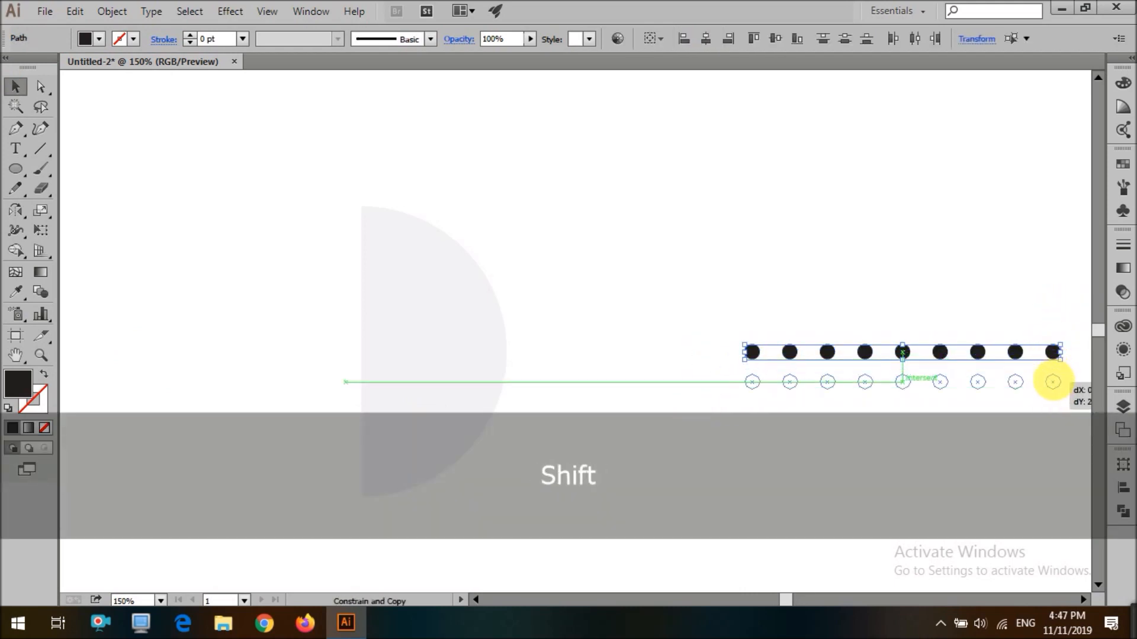
{"action": "left_click_drag", "start_coordinate": [1053, 382], "coordinate": [1053, 382]}
{"action": "key", "text": "ctrl+d"}
{"action": "key", "text": "ctrl+d"}
{"action": "key", "text": "ctrl+d"}
{"action": "key", "text": "ctrl+d"}
Save the dot grid as a new symbol in the Symbols panel and delete the grid from the artboard
{"action": "scroll", "coordinate": [770, 289], "scroll_direction": "down", "scroll_amount": 1}
{"action": "left_click_drag", "start_coordinate": [721, 265], "coordinate": [1001, 528]}
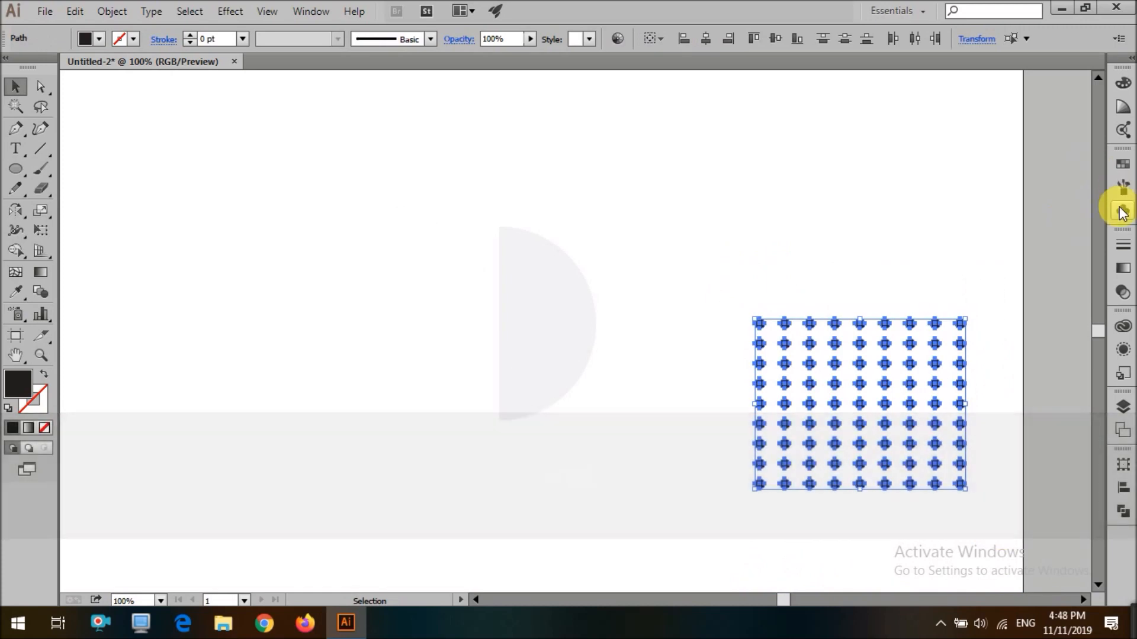
{"action": "left_click", "coordinate": [1120, 210]}
{"action": "left_click_drag", "start_coordinate": [959, 325], "coordinate": [987, 214]}
{"action": "left_click", "coordinate": [558, 418]}
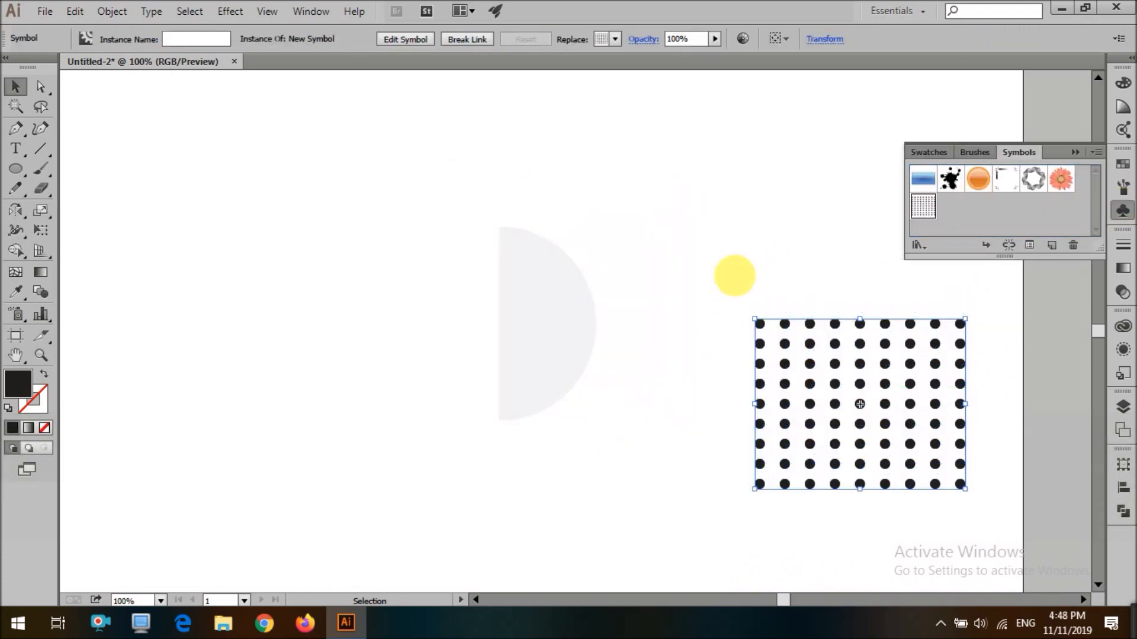
{"action": "key", "text": "Delete"}
Apply a 3D Revolve effect to the half circle with preview enabled
{"action": "left_click", "coordinate": [554, 290]}
{"action": "left_click", "coordinate": [229, 11]}
{"action": "mouse_move", "coordinate": [331, 108]}
{"action": "left_click", "coordinate": [436, 131]}
{"action": "left_click", "coordinate": [802, 372]}
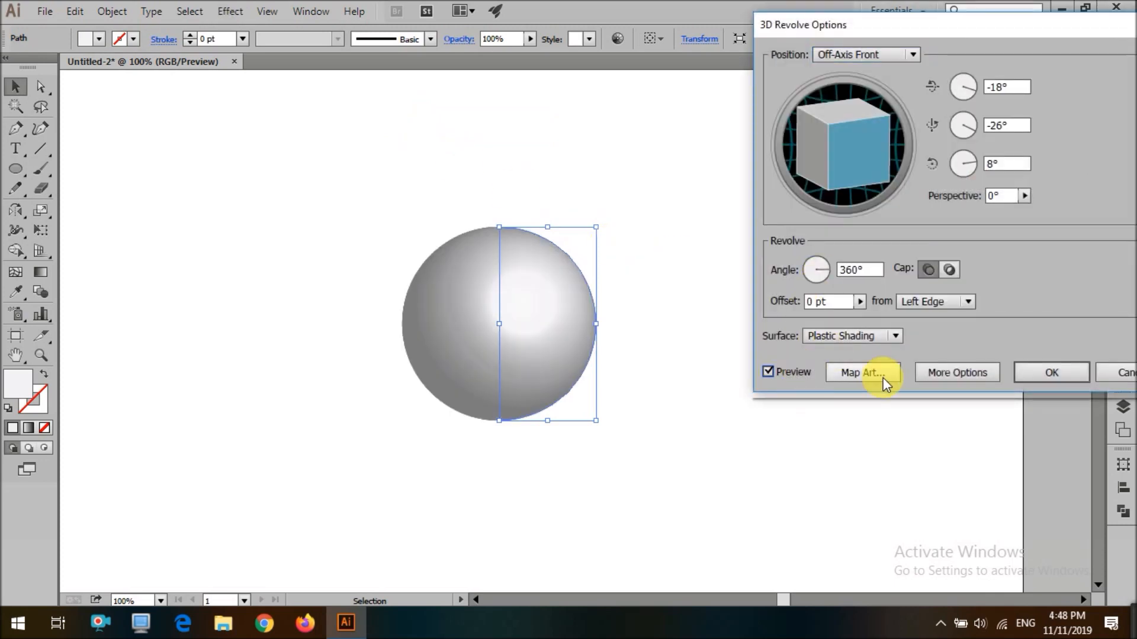
Map the New Symbol dot grid onto the sphere's surface, enlarging and rotating it, and confirm both dialogs
{"action": "left_click", "coordinate": [883, 380]}
{"action": "left_click", "coordinate": [868, 54]}
{"action": "left_click", "coordinate": [874, 202]}
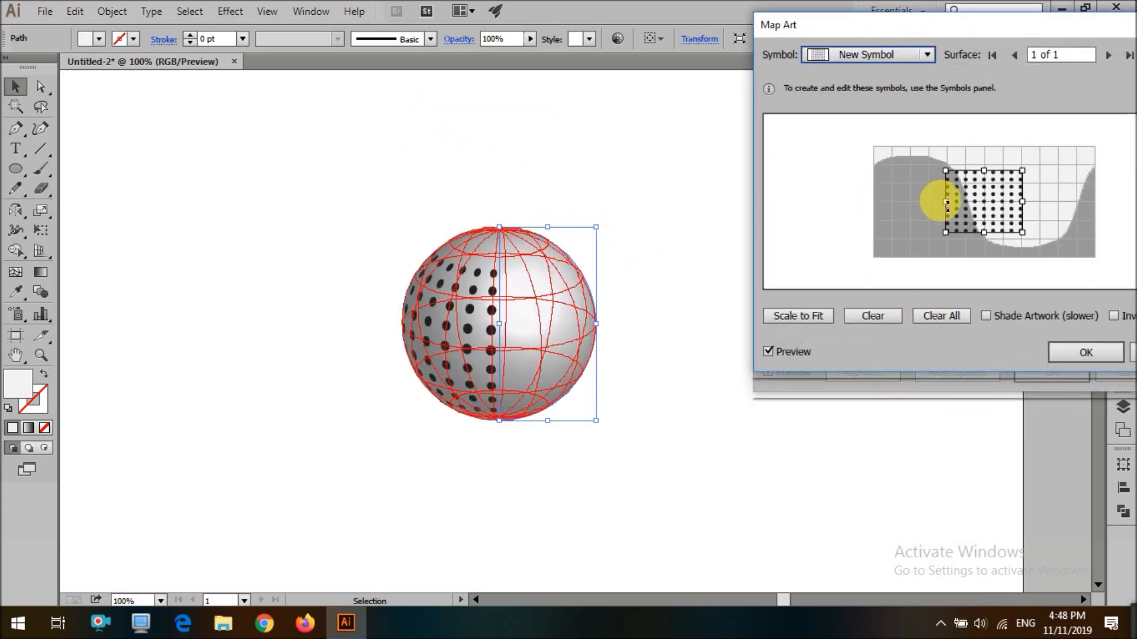
{"action": "left_click_drag", "start_coordinate": [1023, 202], "coordinate": [1061, 225]}
{"action": "left_click_drag", "start_coordinate": [1096, 277], "coordinate": [1123, 218]}
{"action": "mouse_move", "coordinate": [1023, 234]}
{"action": "left_mouse_down"}
{"action": "mouse_move", "coordinate": [1045, 221]}
{"action": "mouse_move", "coordinate": [1034, 231]}
{"action": "left_mouse_up"}
{"action": "left_click_drag", "start_coordinate": [1089, 157], "coordinate": [1043, 221]}
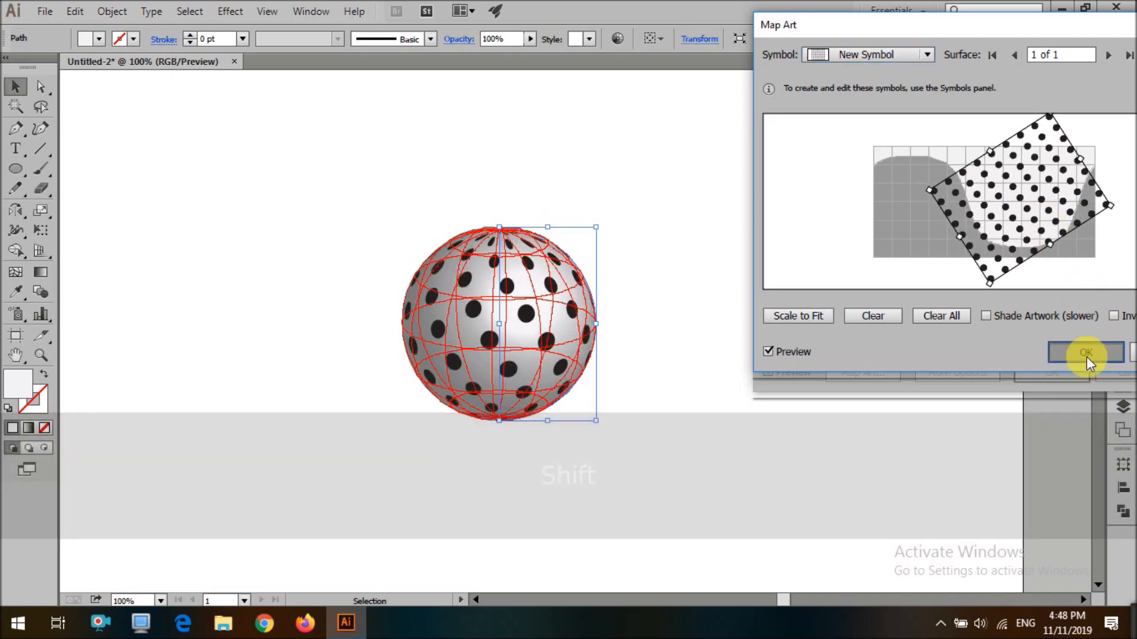
{"action": "left_click", "coordinate": [1086, 352]}
{"action": "left_click", "coordinate": [1042, 374]}
Move the dotted sphere to the left of the artboard
{"action": "left_click", "coordinate": [817, 363]}
{"action": "scroll", "coordinate": [794, 357], "scroll_direction": "down", "scroll_amount": 2}
{"action": "scroll", "coordinate": [656, 339], "scroll_direction": "up", "scroll_amount": 2}
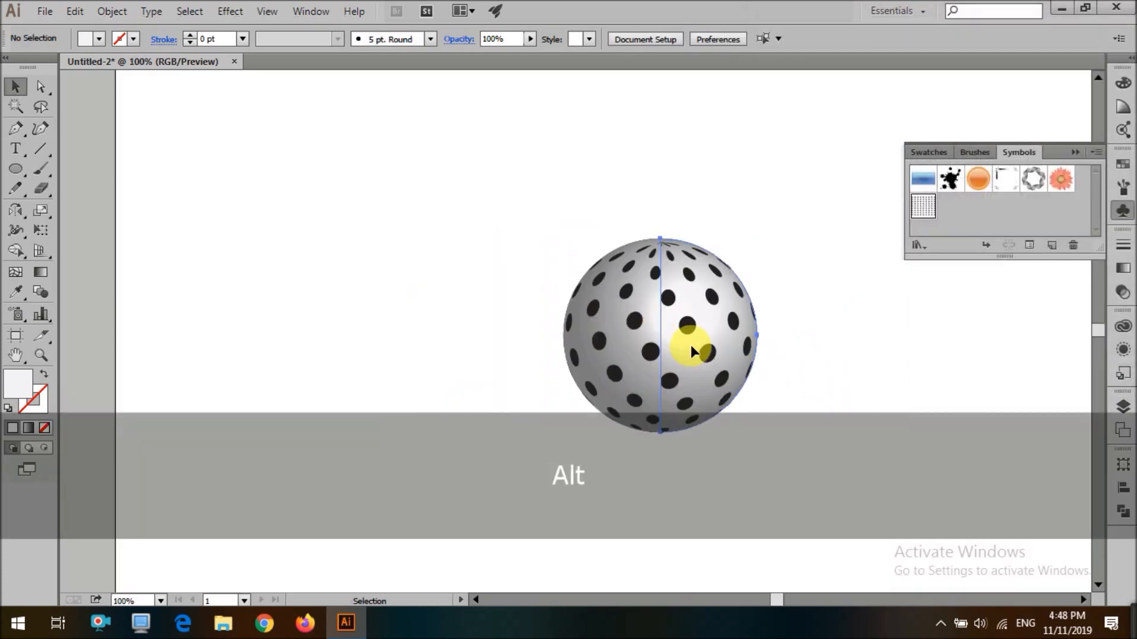
{"action": "left_click", "coordinate": [691, 345]}
{"action": "left_click_drag", "start_coordinate": [804, 178], "coordinate": [421, 549]}
{"action": "left_click_drag", "start_coordinate": [651, 338], "coordinate": [474, 362]}
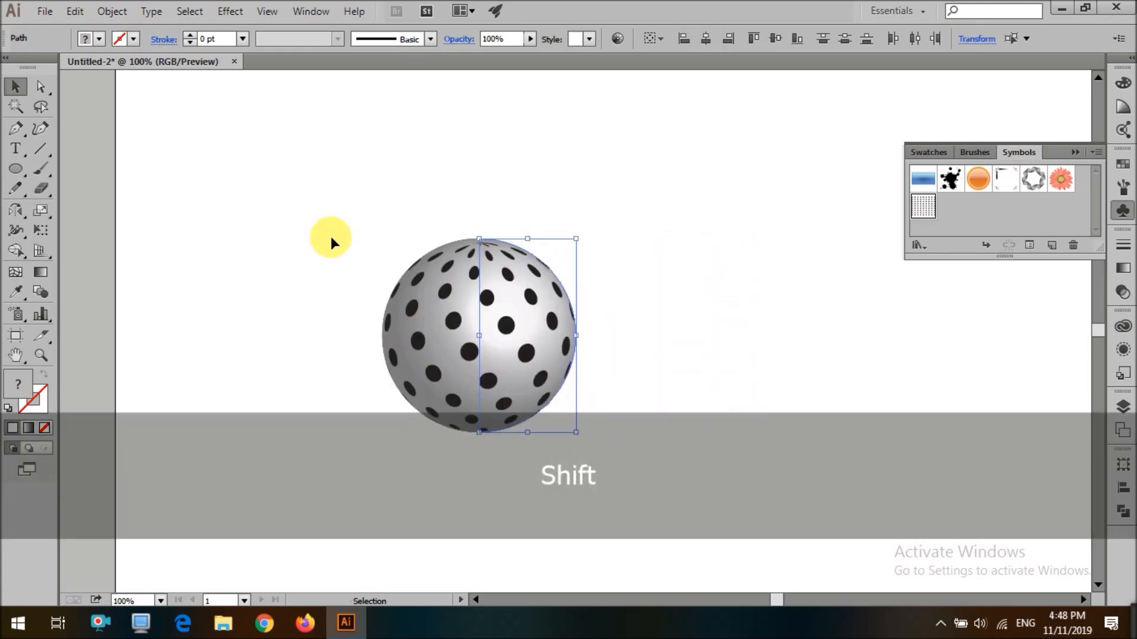
Expand the dotted sphere's appearance
{"action": "left_click", "coordinate": [102, 9]}
{"action": "left_click", "coordinate": [161, 207]}
{"action": "left_click", "coordinate": [113, 9]}
{"action": "left_click", "coordinate": [169, 185]}
{"action": "left_click_drag", "start_coordinate": [172, 184], "coordinate": [668, 530]}
{"action": "left_click", "coordinate": [112, 10]}
{"action": "left_click", "coordinate": [191, 186]}
{"action": "left_click", "coordinate": [232, 183]}
{"action": "left_click", "coordinate": [483, 290]}
{"action": "left_click", "coordinate": [744, 346]}
Draw a vertical line and give it a 3 pt stroke with a tapered width profile
{"action": "key", "text": "backslash"}
{"action": "left_click_drag", "start_coordinate": [721, 365], "coordinate": [751, 480]}
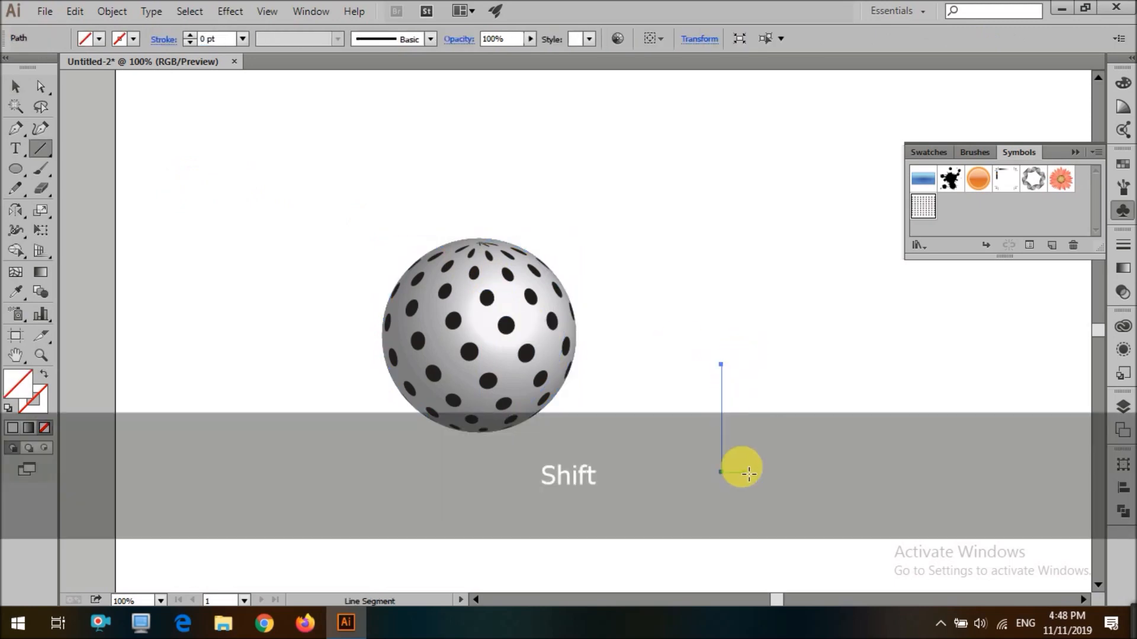
{"action": "triple_click", "coordinate": [190, 36]}
{"action": "left_click", "coordinate": [288, 42]}
{"action": "left_click", "coordinate": [270, 84]}
{"action": "left_click", "coordinate": [755, 422]}
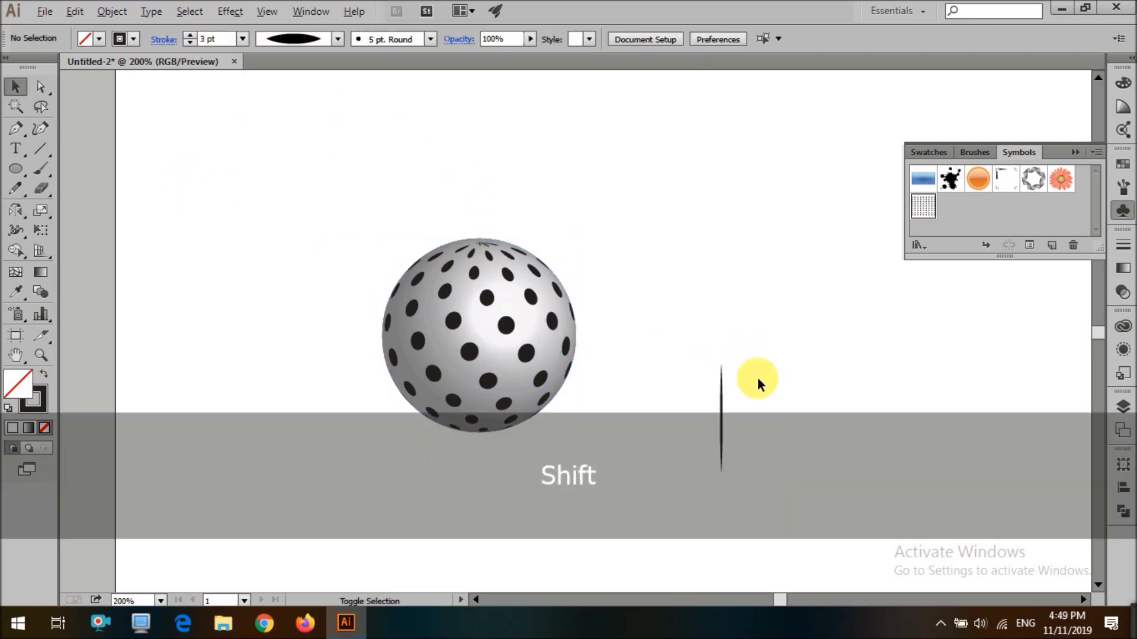
Duplicate the tapered line repeatedly into a row of evenly spaced vertical lines
{"action": "scroll", "coordinate": [758, 427], "scroll_direction": "up", "scroll_amount": 2}
{"action": "key", "text": "ctrl+d"}
{"action": "key", "text": "ctrl+d"}
{"action": "key", "text": "ctrl+d"}
{"action": "key", "text": "ctrl+d"}
{"action": "key", "text": "ctrl+d"}
{"action": "key", "text": "ctrl+d"}
{"action": "key", "text": "ctrl+d"}
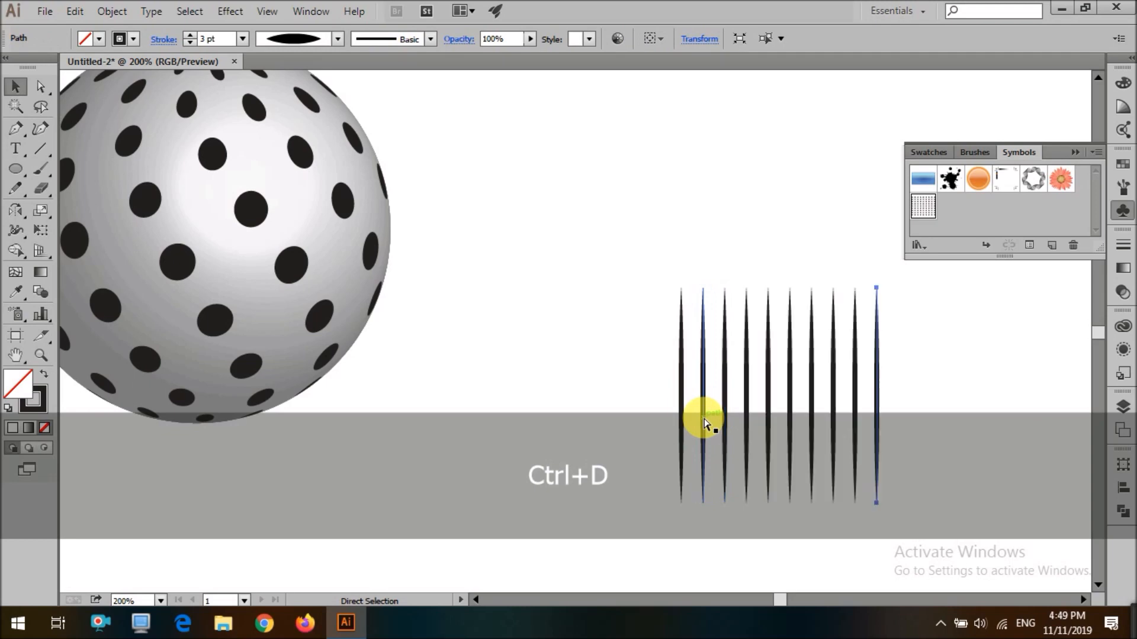
{"action": "key", "text": "ctrl+d"}
{"action": "key", "text": "ctrl+d"}
Save the row of lines as a new symbol and delete it from the artboard
{"action": "left_click_drag", "start_coordinate": [597, 358], "coordinate": [1088, 567]}
{"action": "left_click_drag", "start_coordinate": [963, 436], "coordinate": [967, 223]}
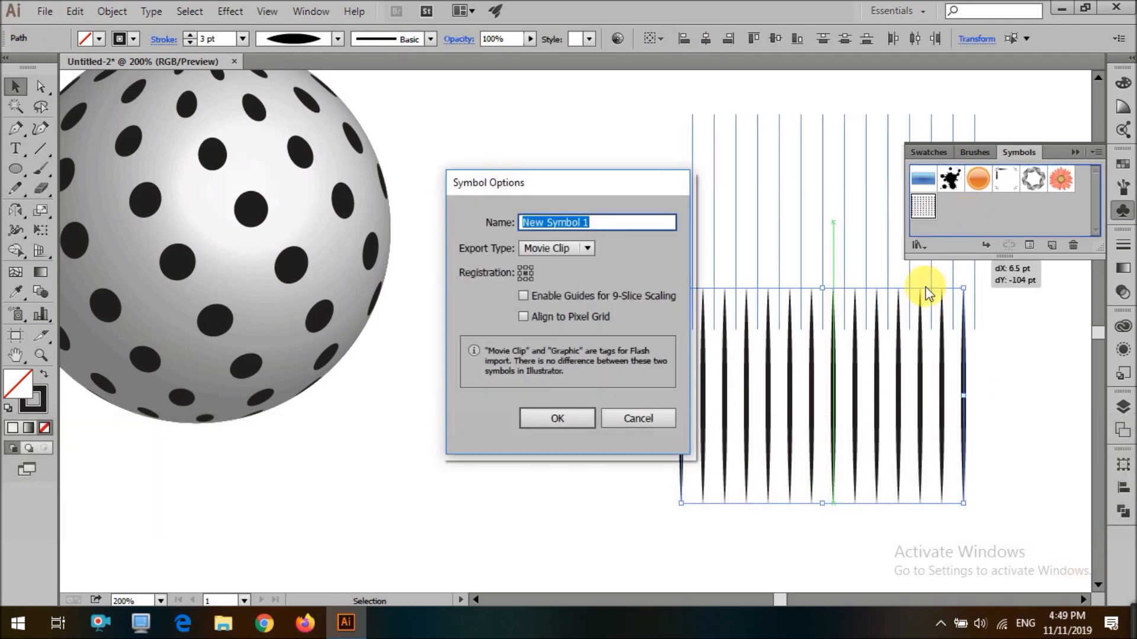
{"action": "left_click", "coordinate": [577, 423]}
{"action": "key", "text": "Delete"}
{"action": "key", "text": "shift"}
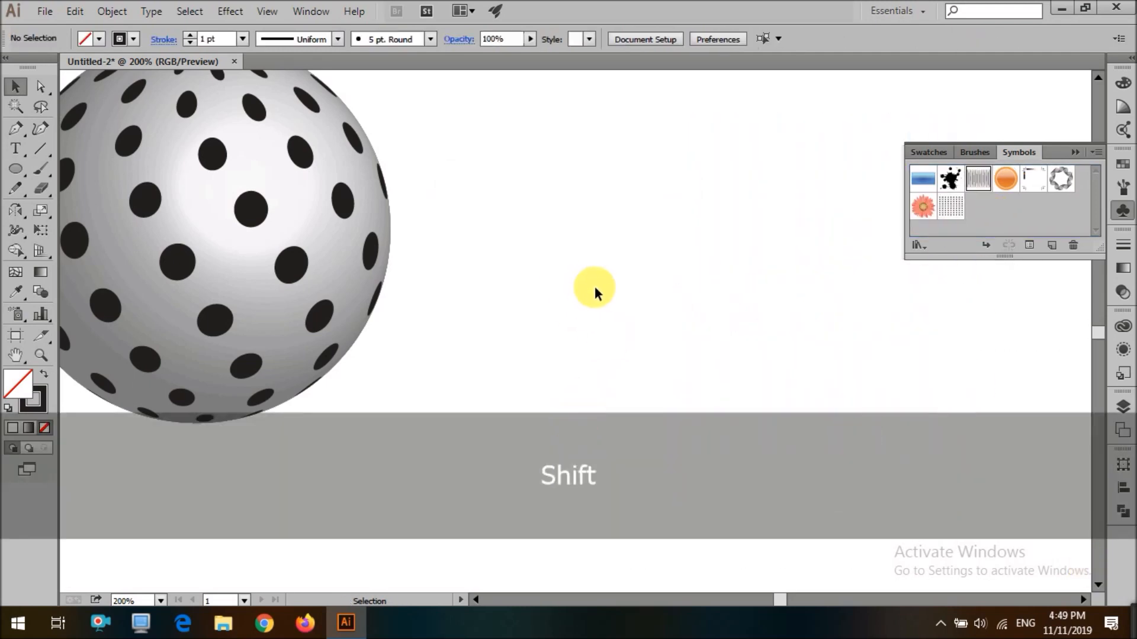
{"action": "scroll", "coordinate": [594, 286], "scroll_direction": "down", "scroll_amount": 3}
{"action": "key", "text": "l"}
{"action": "left_click_drag", "start_coordinate": [674, 302], "coordinate": [684, 323]}
{"action": "left_click", "coordinate": [698, 350]}
{"action": "left_click", "coordinate": [616, 339]}
{"action": "key", "text": "ctrl+z"}
{"action": "key", "text": "ctrl+z"}
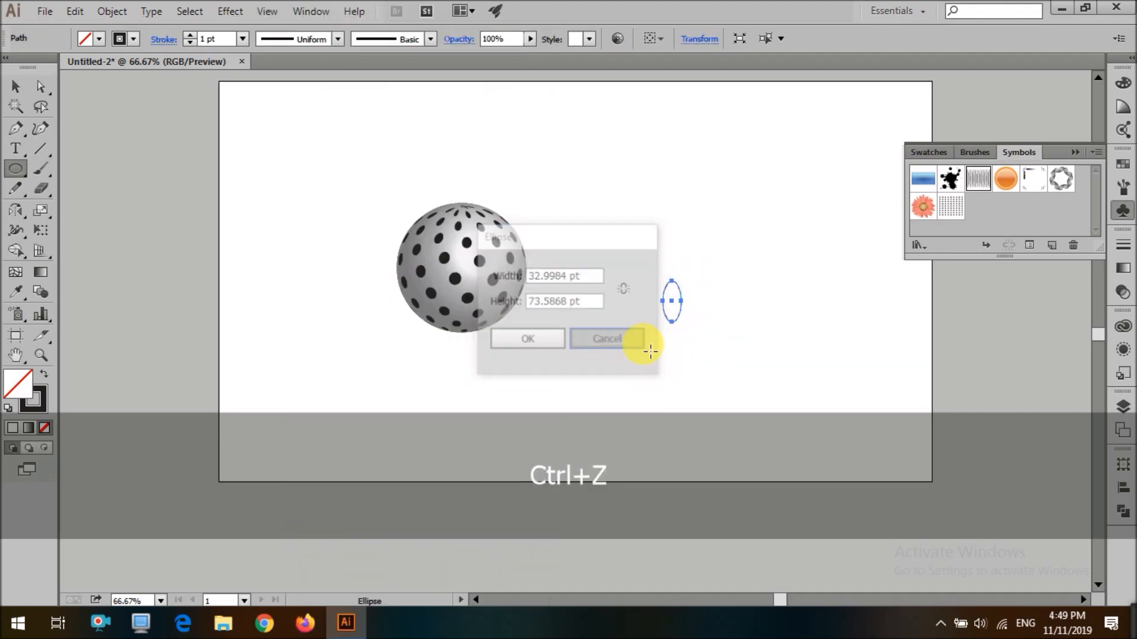
{"action": "key", "text": "ctrl+z"}
Trim the circle into a half-circle profile with Shape Builder, fill it light gray and remove its stroke
{"action": "left_click_drag", "start_coordinate": [625, 234], "coordinate": [740, 372]}
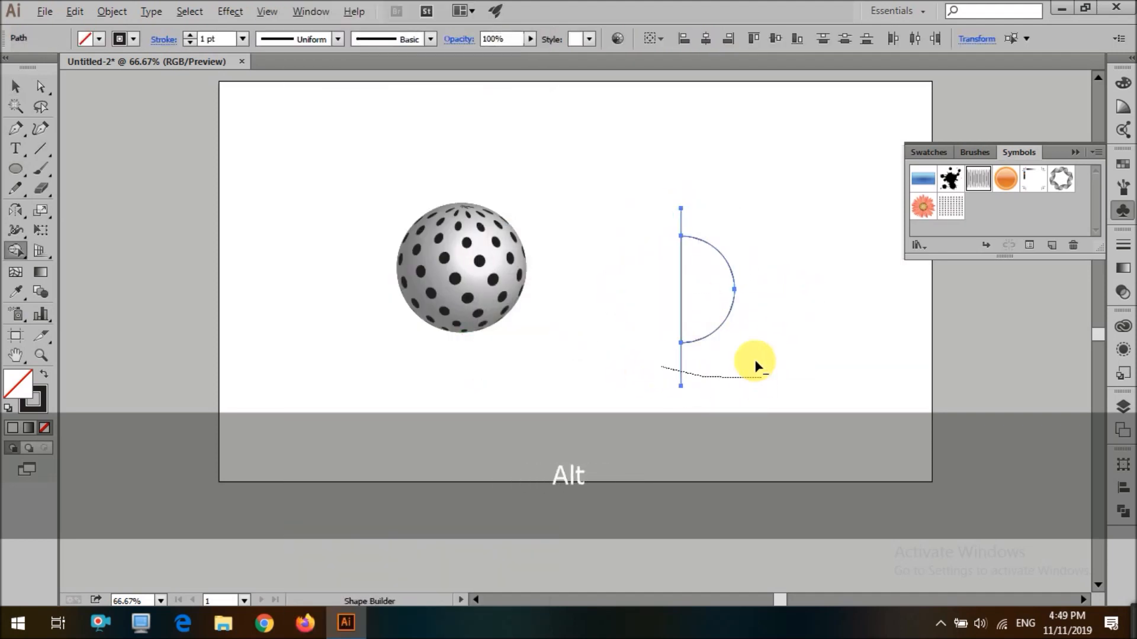
{"action": "left_click", "coordinate": [99, 39]}
{"action": "left_click", "coordinate": [146, 115]}
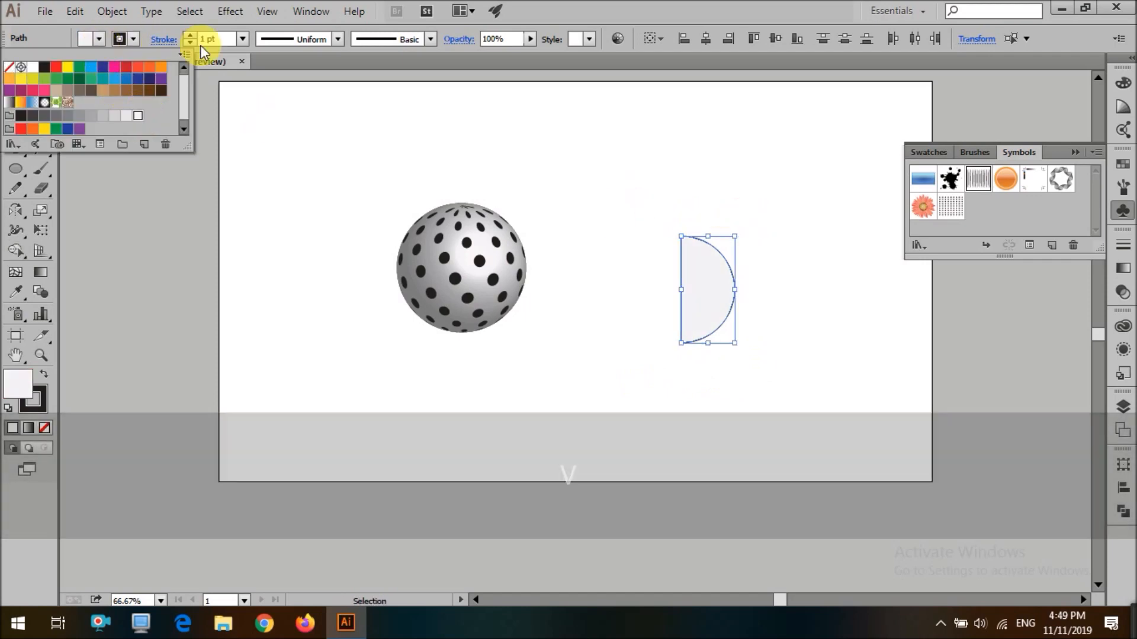
{"action": "left_click", "coordinate": [190, 43]}
Apply 3D Revolve to the half circle and map New Symbol 1's stripes onto its surface, scaling and rotating them
{"action": "left_click", "coordinate": [228, 13]}
{"action": "left_click", "coordinate": [449, 128]}
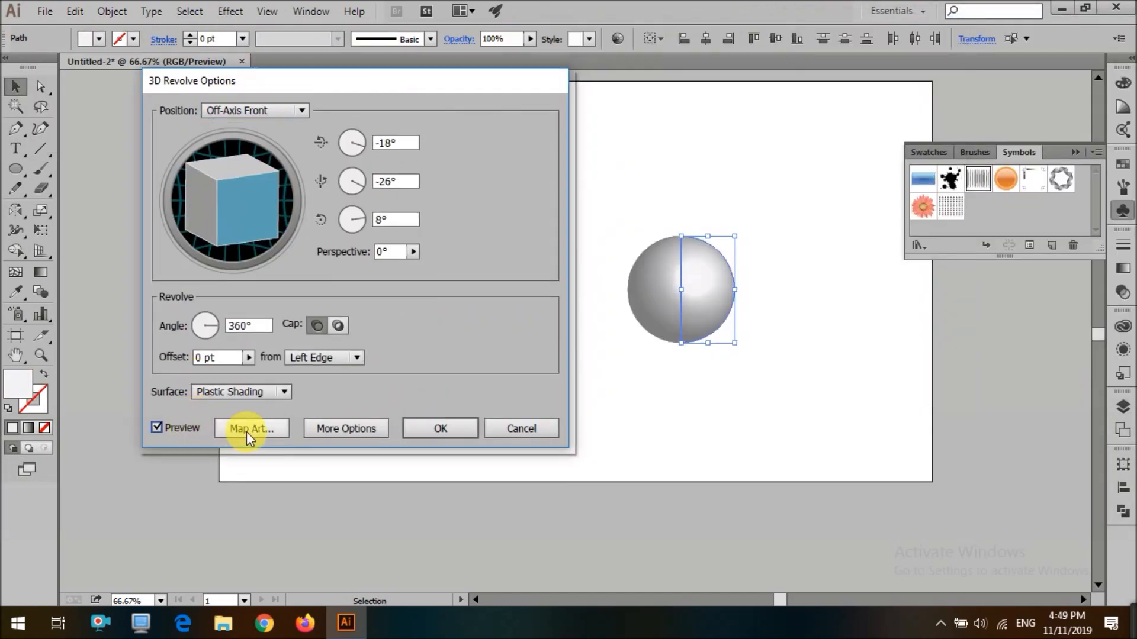
{"action": "left_click", "coordinate": [247, 428]}
{"action": "left_click", "coordinate": [871, 55]}
{"action": "left_click_drag", "start_coordinate": [1009, 217], "coordinate": [1099, 217]}
{"action": "left_click_drag", "start_coordinate": [1109, 261], "coordinate": [1084, 203]}
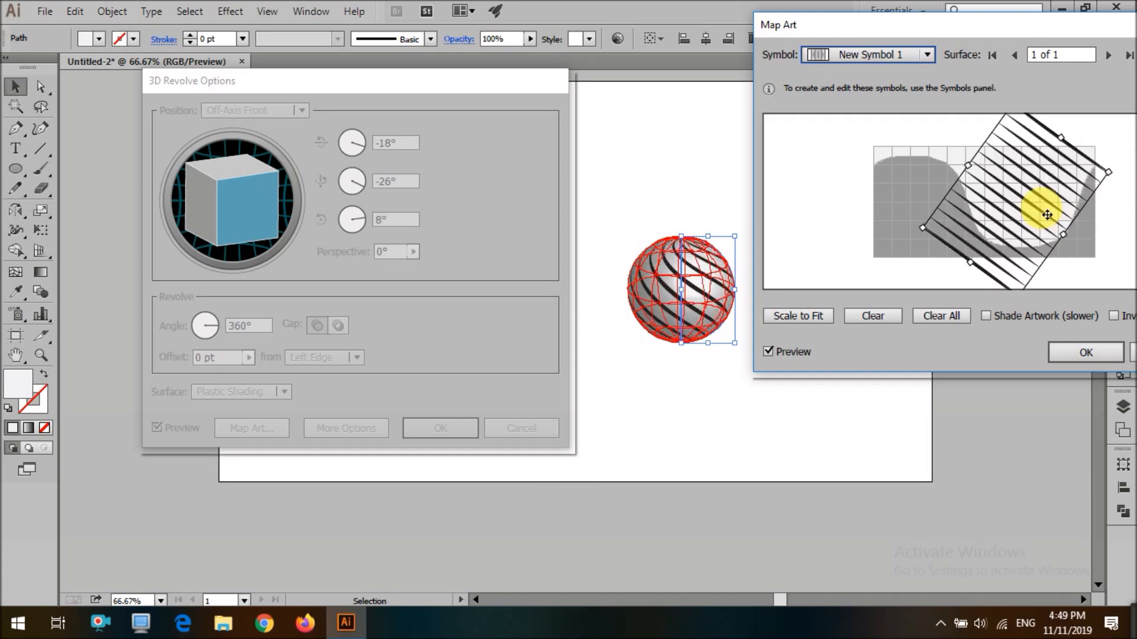
{"action": "left_click_drag", "start_coordinate": [1046, 210], "coordinate": [1038, 236]}
{"action": "left_click_drag", "start_coordinate": [1054, 158], "coordinate": [1096, 125]}
{"action": "left_click_drag", "start_coordinate": [1045, 218], "coordinate": [1036, 232]}
{"action": "left_click_drag", "start_coordinate": [1038, 228], "coordinate": [1030, 242]}
{"action": "left_click", "coordinate": [1086, 351]}
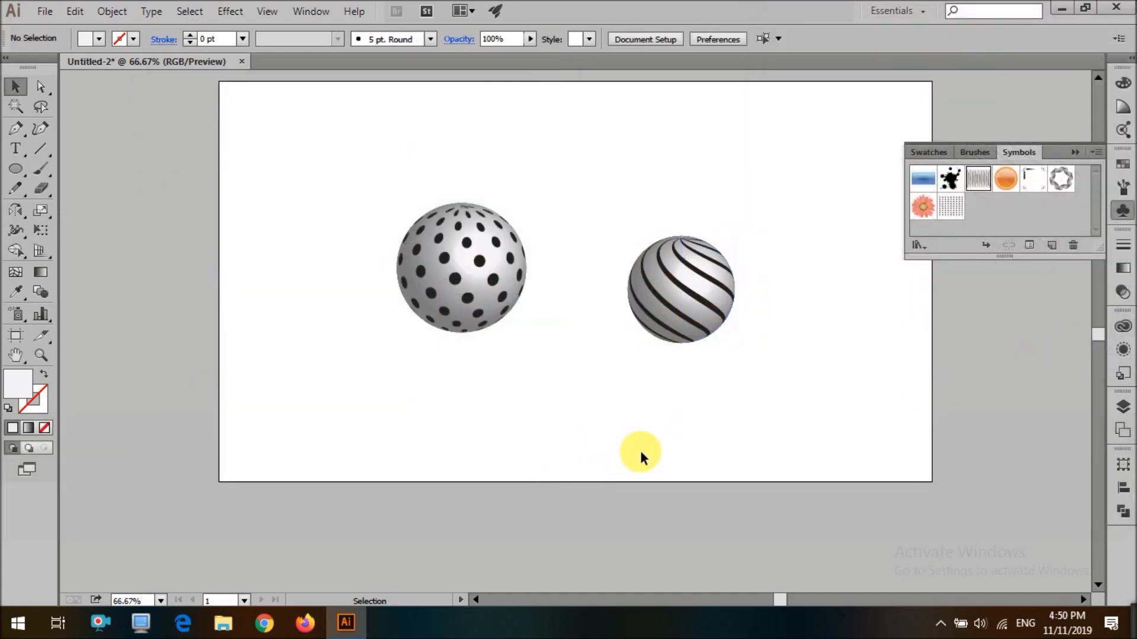
Position the striped sphere beside the dotted sphere
{"action": "key", "text": "shift"}
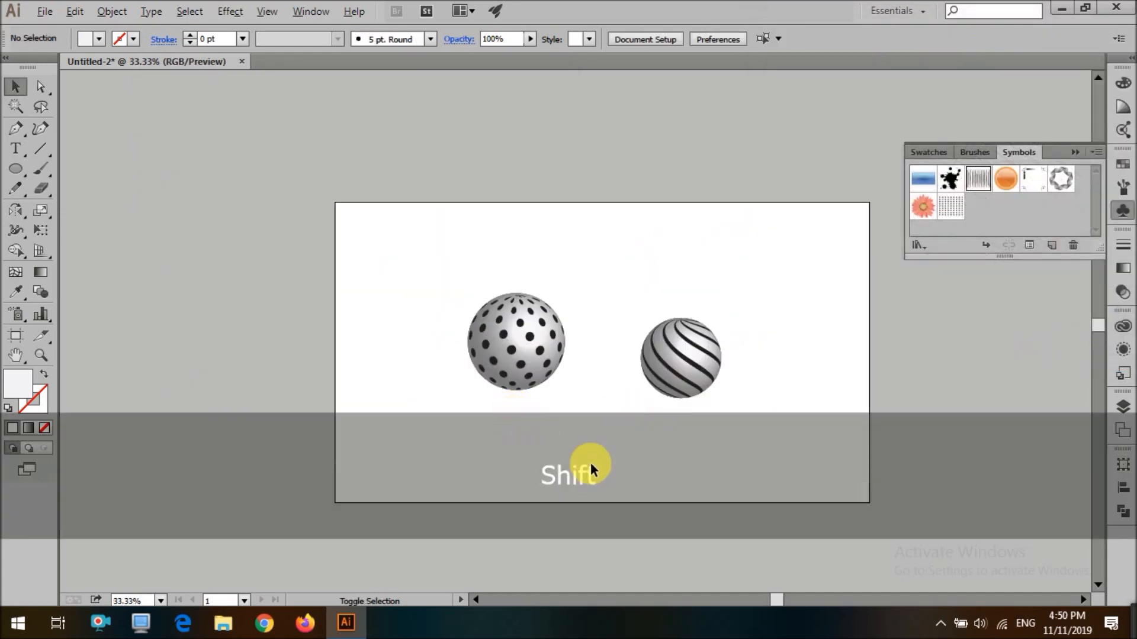
{"action": "scroll", "coordinate": [591, 463], "scroll_direction": "down", "scroll_amount": 1}
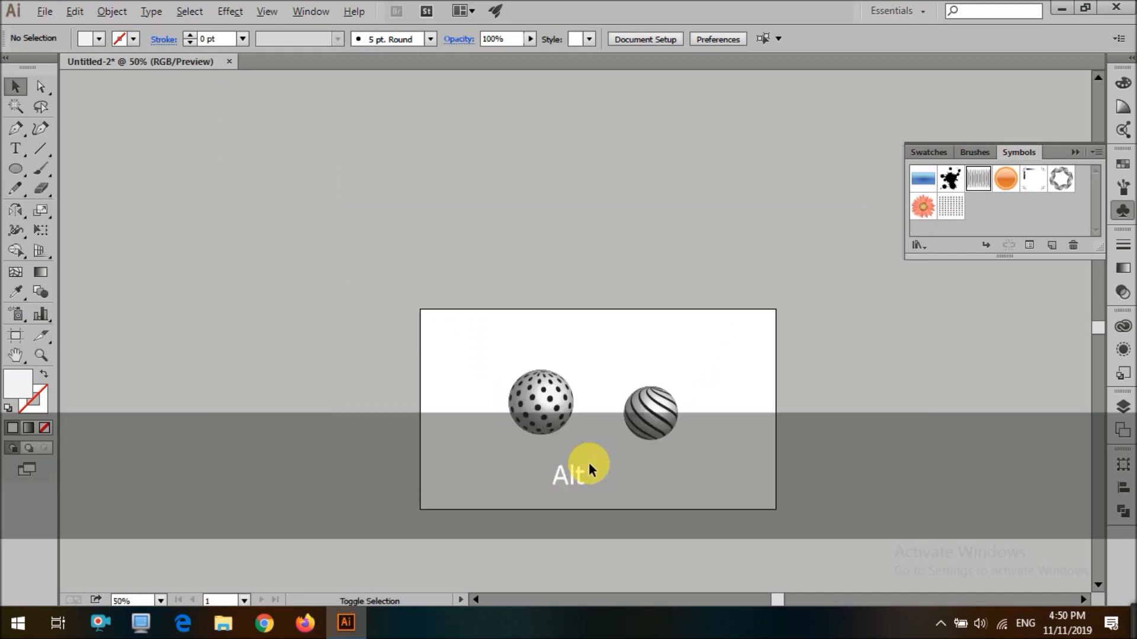
{"action": "scroll", "coordinate": [589, 463], "scroll_direction": "up", "scroll_amount": 1}
{"action": "left_click_drag", "start_coordinate": [627, 438], "coordinate": [739, 362]}
{"action": "left_click_drag", "start_coordinate": [701, 429], "coordinate": [665, 403]}
Expand the striped sphere's appearance
{"action": "left_click", "coordinate": [111, 11]}
{"action": "left_click", "coordinate": [165, 208]}
{"action": "left_click", "coordinate": [112, 12]}
{"action": "left_click", "coordinate": [602, 312]}
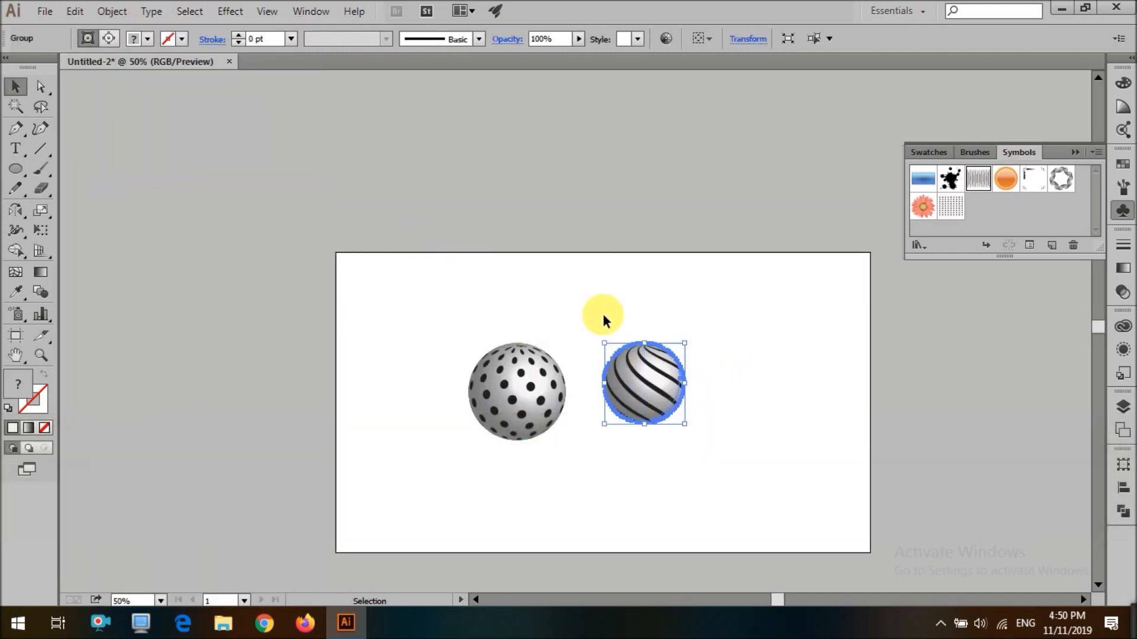
Ungroup the striped sphere and release its clipping mask
{"action": "right_click", "coordinate": [629, 376]}
{"action": "left_click", "coordinate": [685, 469]}
{"action": "right_click", "coordinate": [656, 406]}
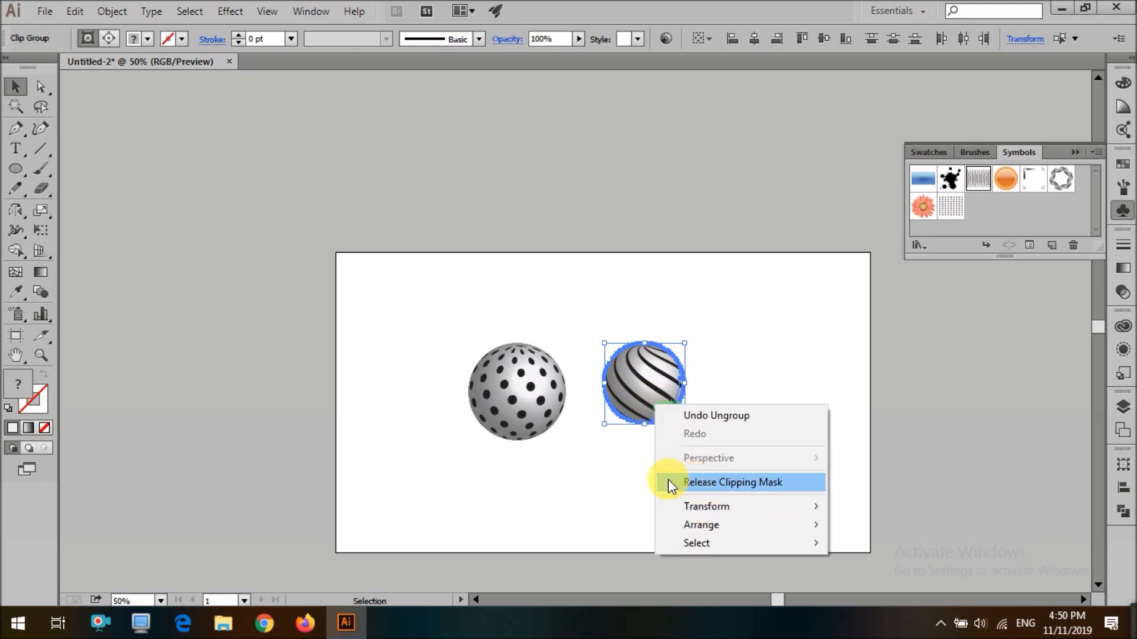
{"action": "left_click", "coordinate": [710, 482]}
Ungroup the dotted sphere's expanded artwork
{"action": "right_click", "coordinate": [515, 428]}
{"action": "left_click", "coordinate": [478, 375]}
{"action": "left_click", "coordinate": [112, 11]}
{"action": "left_click", "coordinate": [441, 398]}
{"action": "right_click", "coordinate": [457, 408]}
{"action": "left_click", "coordinate": [439, 434]}
{"action": "left_click", "coordinate": [439, 434]}
{"action": "left_click_drag", "start_coordinate": [504, 415], "coordinate": [375, 413]}
{"action": "key", "text": "ctrl+z"}
{"action": "right_click", "coordinate": [522, 405]}
{"action": "left_click", "coordinate": [491, 394]}
Release the clipping masks on the dotted sphere
{"action": "scroll", "coordinate": [522, 425], "scroll_direction": "up", "scroll_amount": 2}
{"action": "right_click", "coordinate": [528, 389]}
{"action": "left_click", "coordinate": [583, 485]}
{"action": "right_click", "coordinate": [554, 391]}
{"action": "left_click", "coordinate": [598, 488]}
{"action": "right_click", "coordinate": [559, 392]}
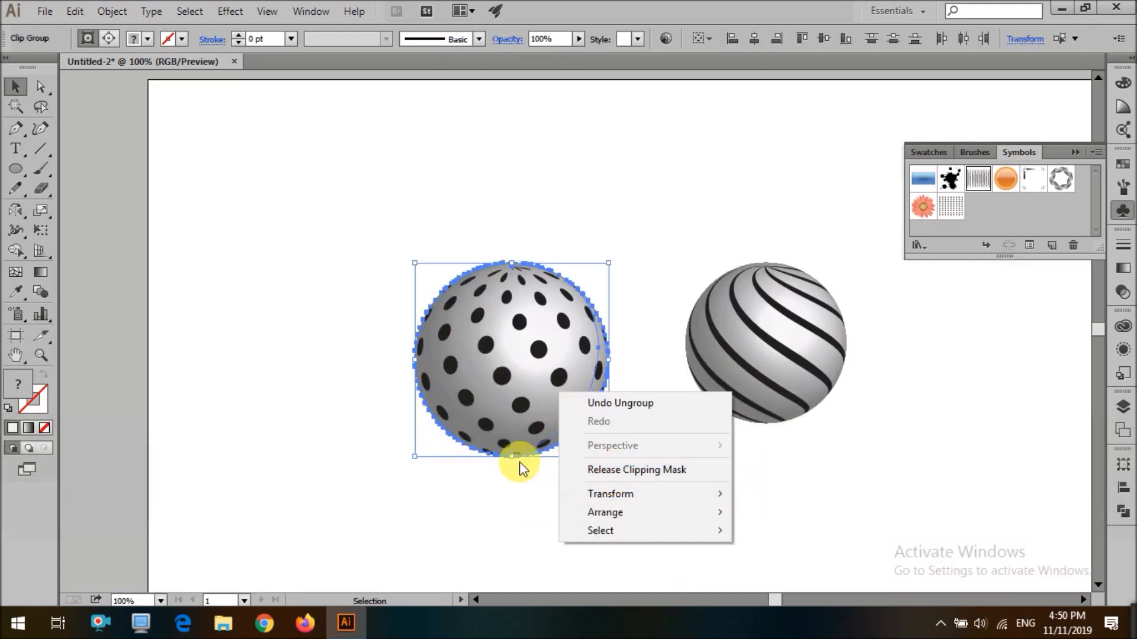
{"action": "left_click", "coordinate": [592, 470]}
{"action": "left_click", "coordinate": [559, 514]}
{"action": "left_click", "coordinate": [540, 402]}
{"action": "left_click", "coordinate": [637, 457]}
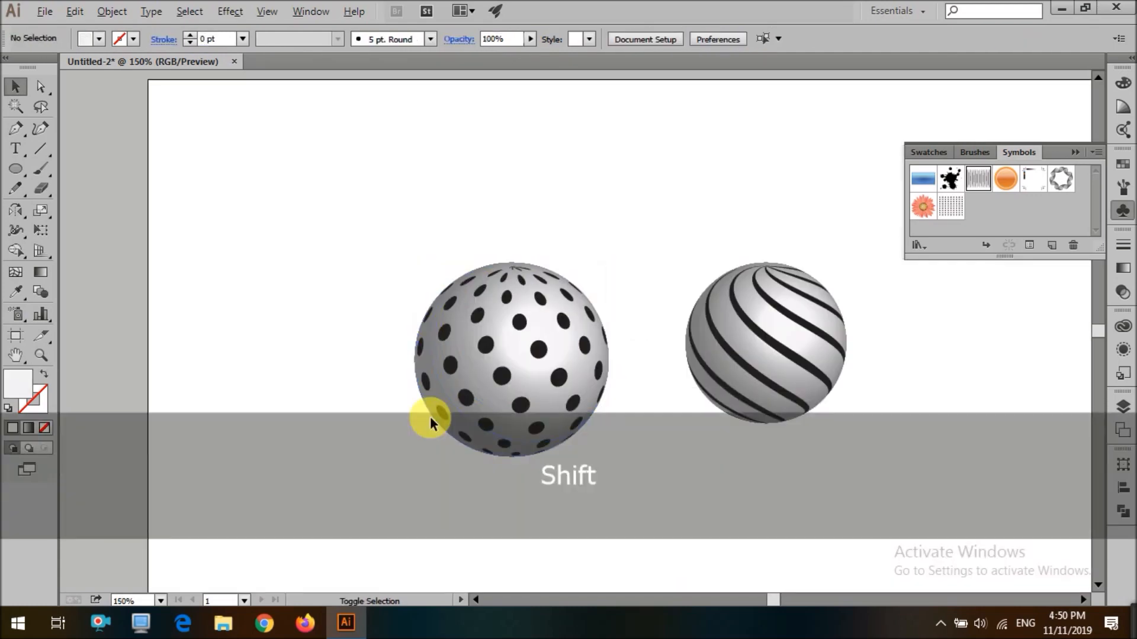
Delete two clipping paths inside the dotted sphere and undo the second deletion
{"action": "scroll", "coordinate": [431, 418], "scroll_direction": "up", "scroll_amount": 1}
{"action": "left_click", "coordinate": [586, 359]}
{"action": "key", "text": "Delete"}
{"action": "left_click", "coordinate": [587, 359]}
{"action": "key", "text": "Delete"}
{"action": "key", "text": "ctrl+z"}
Draw a circle from the sphere's center, resize it to about 236 pt to match the sphere, and send it to back
{"action": "left_click_drag", "start_coordinate": [560, 343], "coordinate": [640, 496]}
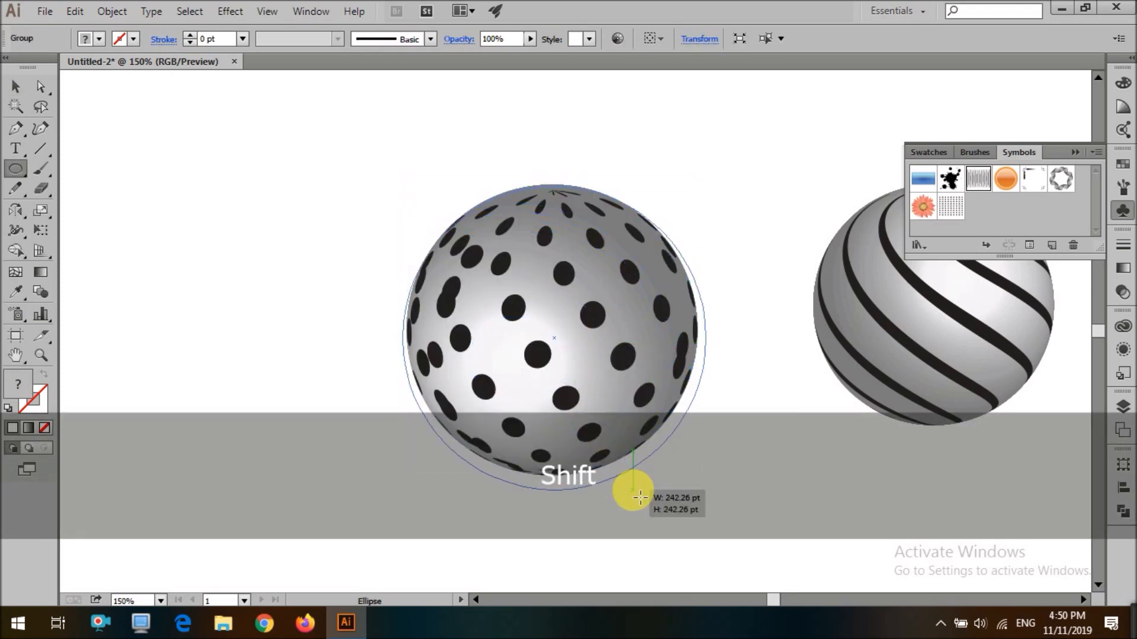
{"action": "key", "text": "ctrl+z"}
{"action": "left_click_drag", "start_coordinate": [557, 339], "coordinate": [632, 438]}
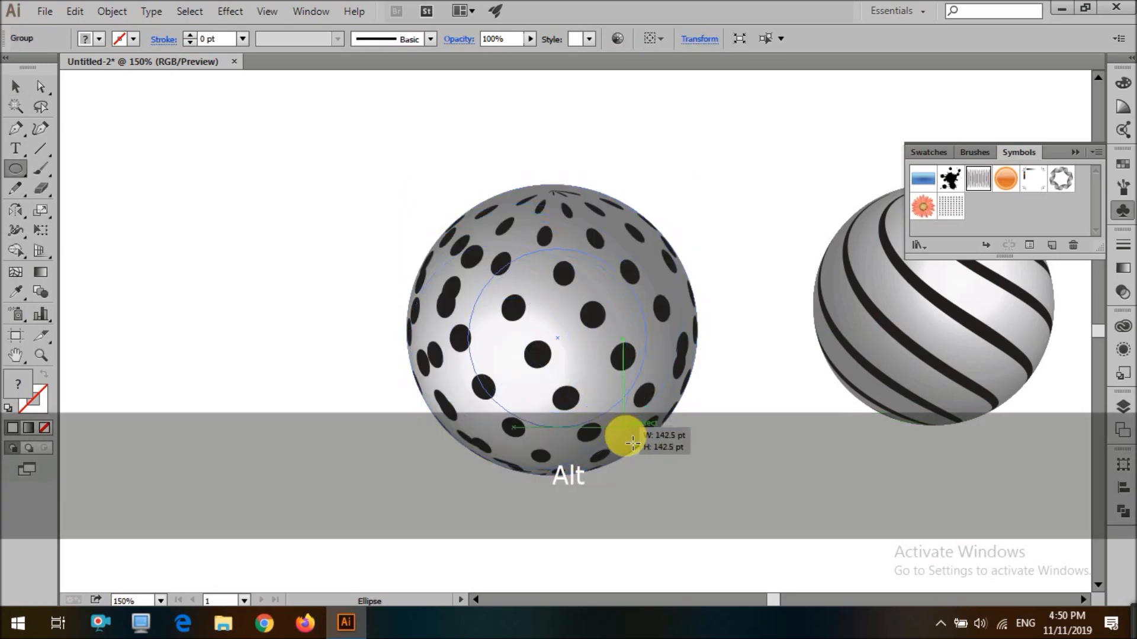
{"action": "left_click_drag", "start_coordinate": [651, 484], "coordinate": [650, 483]}
{"action": "key", "text": "v"}
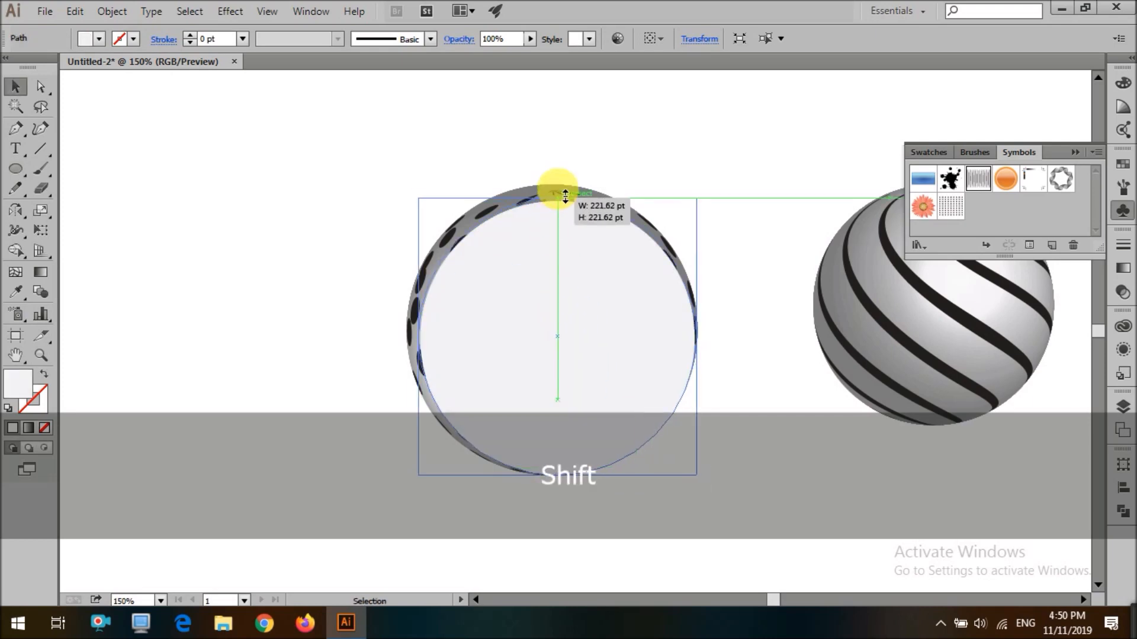
{"action": "left_click_drag", "start_coordinate": [565, 192], "coordinate": [565, 193]}
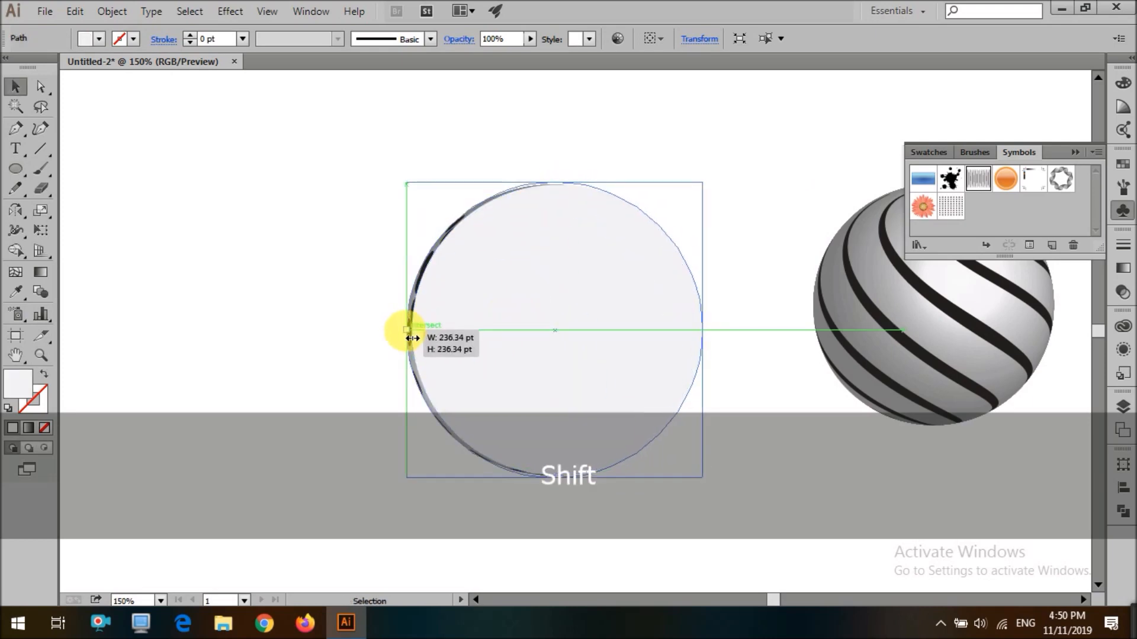
{"action": "key", "text": "ctrl+shift+bracketleft"}
{"action": "left_click_drag", "start_coordinate": [702, 330], "coordinate": [705, 338]}
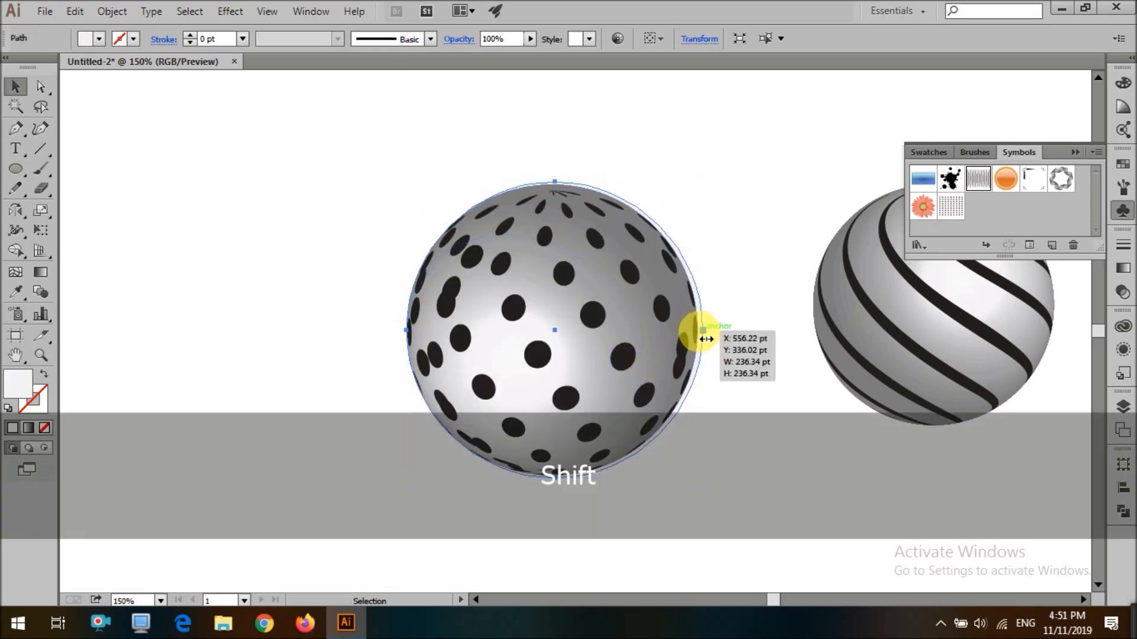
Delete the shaded sphere surface behind the dots
{"action": "left_click", "coordinate": [595, 342], "text": "shift"}
{"action": "key", "text": "Delete"}
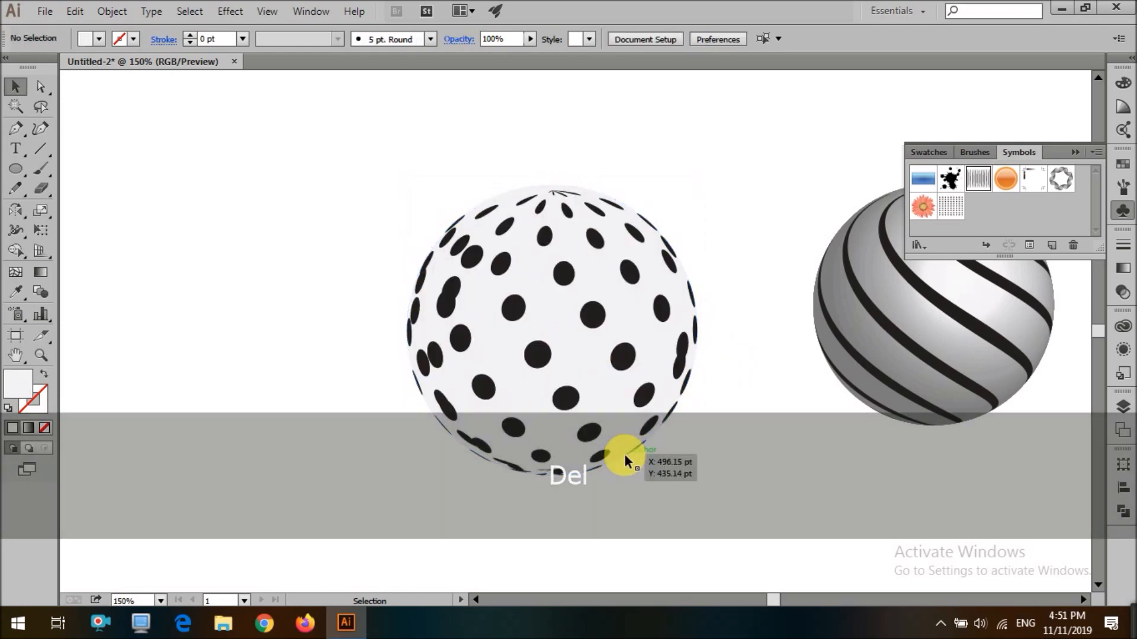
{"action": "scroll", "coordinate": [697, 490], "scroll_direction": "down", "scroll_amount": 1}
{"action": "scroll", "coordinate": [605, 261], "scroll_direction": "up", "scroll_amount": 3}
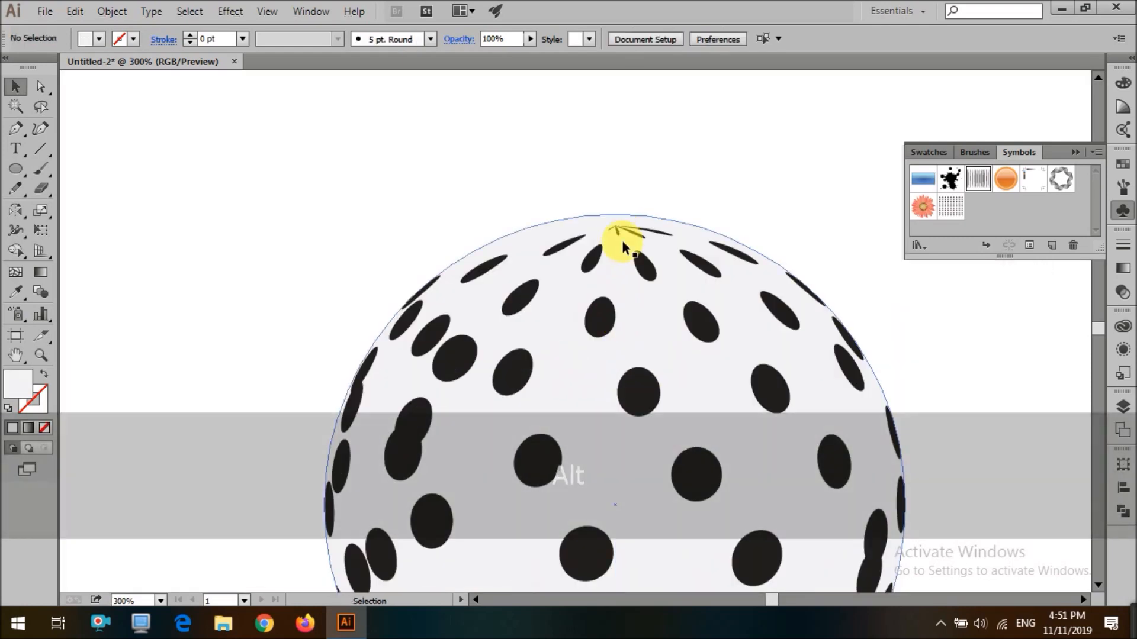
Delete the selected group at the dotted sphere's top and undo the deletion
{"action": "left_click", "coordinate": [617, 226]}
{"action": "left_click", "coordinate": [617, 228]}
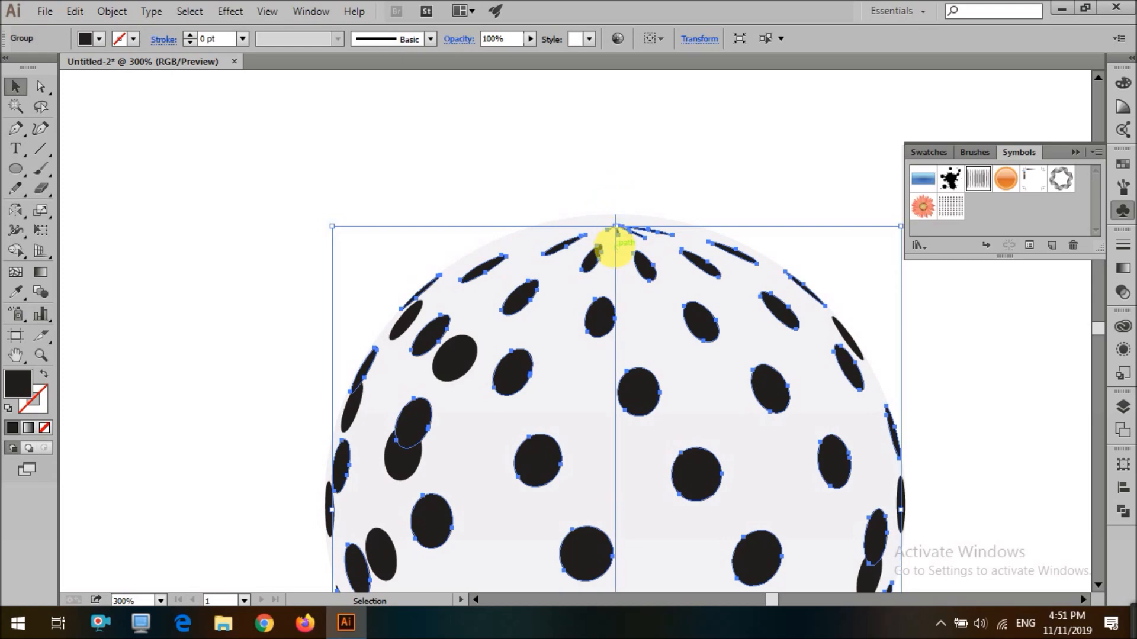
{"action": "key", "text": "Delete"}
{"action": "scroll", "coordinate": [637, 328], "scroll_direction": "down", "scroll_amount": 3}
{"action": "left_click", "coordinate": [611, 270]}
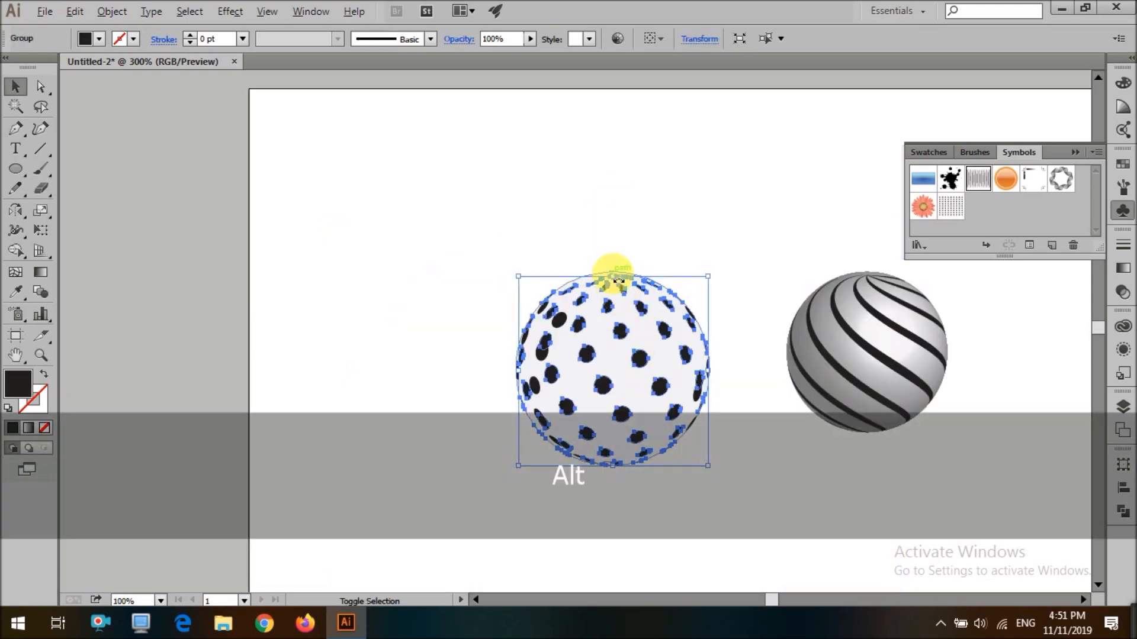
{"action": "scroll", "coordinate": [616, 271], "scroll_direction": "up", "scroll_amount": 3}
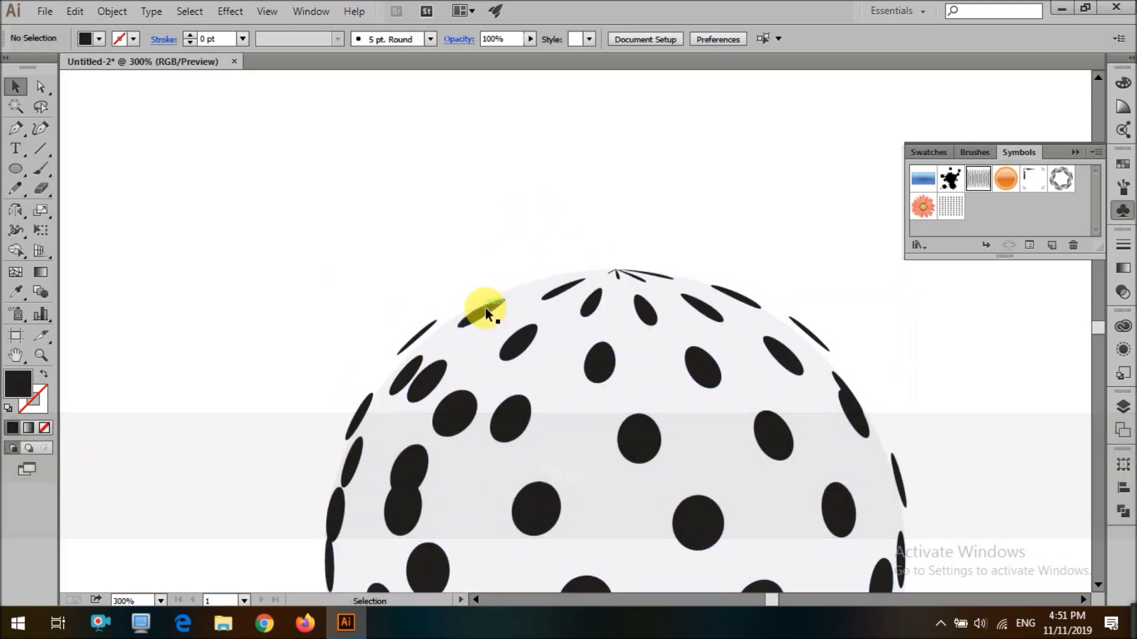
{"action": "key", "text": "ctrl+z"}
{"action": "scroll", "coordinate": [412, 245], "scroll_direction": "down", "scroll_amount": 2}
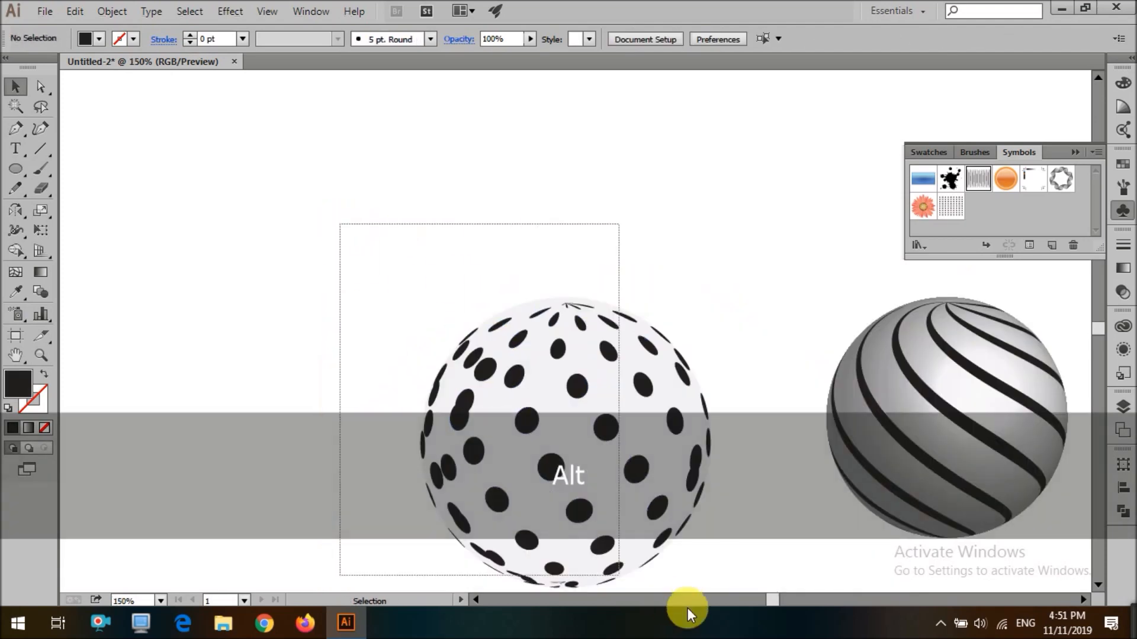
Try deleting parts of the dotted sphere in isolation mode and undo those changes
{"action": "key", "text": "ctrl+shift+a"}
{"action": "left_click", "coordinate": [637, 507]}
{"action": "key", "text": "Delete"}
{"action": "left_click", "coordinate": [583, 287]}
{"action": "scroll", "coordinate": [583, 287], "scroll_direction": "up", "scroll_amount": 2}
{"action": "left_click_drag", "start_coordinate": [560, 261], "coordinate": [569, 264]}
{"action": "key", "text": "ctrl+z"}
{"action": "left_click", "coordinate": [579, 234]}
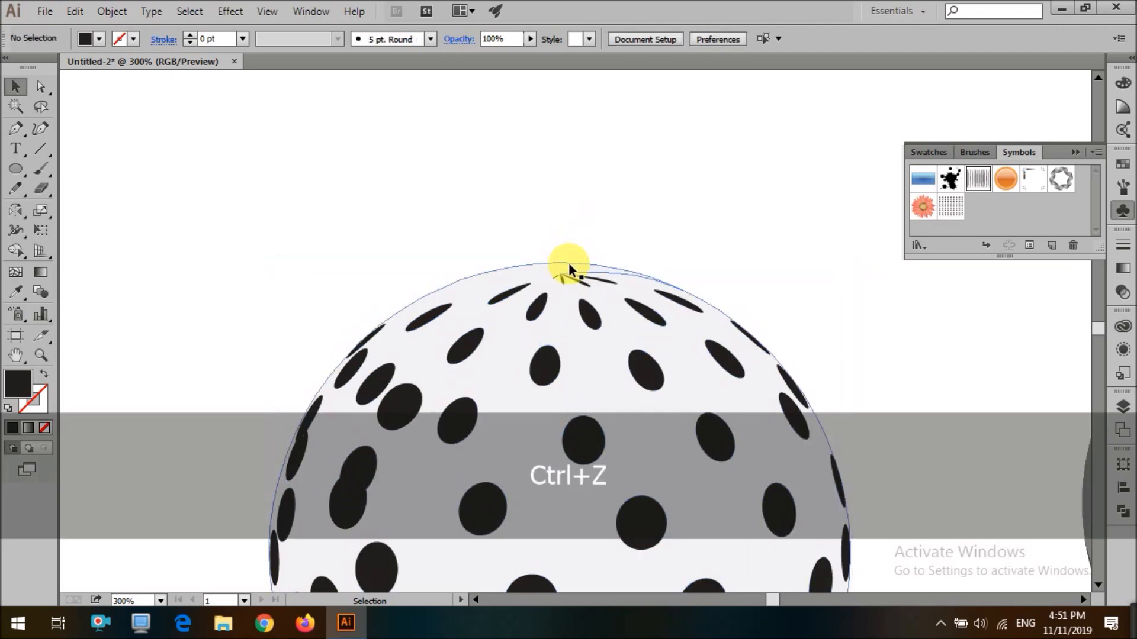
{"action": "left_click", "coordinate": [569, 277]}
{"action": "double_click", "coordinate": [570, 282]}
{"action": "scroll", "coordinate": [560, 268], "scroll_direction": "up", "scroll_amount": 4}
{"action": "left_click_drag", "start_coordinate": [588, 288], "coordinate": [595, 253]}
{"action": "scroll", "coordinate": [560, 307], "scroll_direction": "down", "scroll_amount": 4}
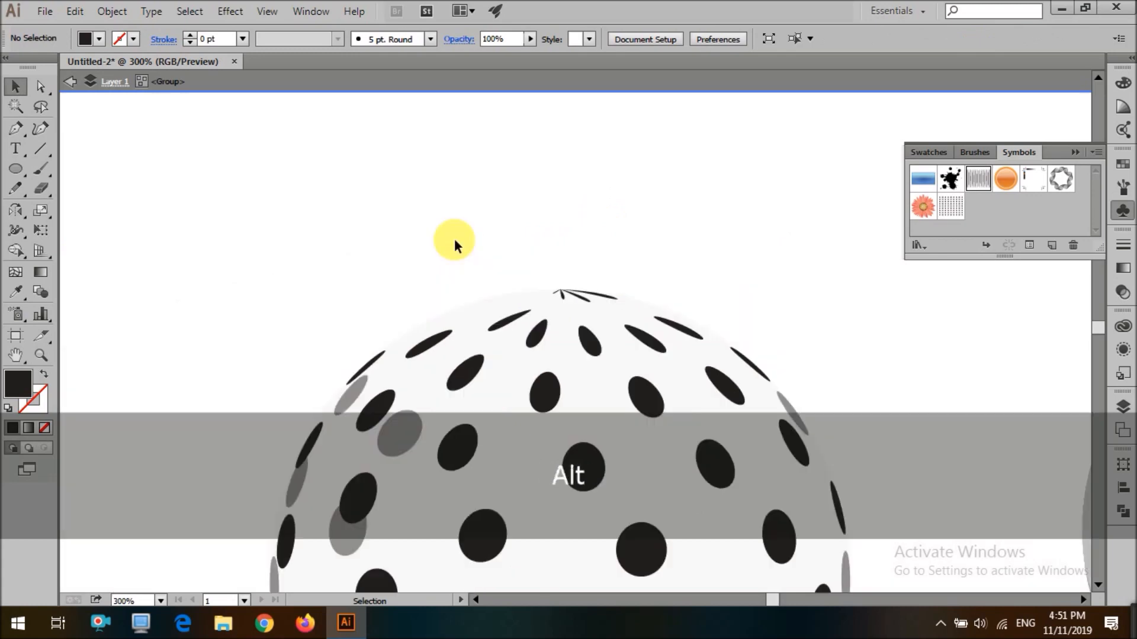
{"action": "double_click", "coordinate": [452, 238]}
{"action": "scroll", "coordinate": [452, 238], "scroll_direction": "down", "scroll_amount": 5}
{"action": "left_click_drag", "start_coordinate": [391, 218], "coordinate": [558, 403]}
{"action": "left_click", "coordinate": [557, 405]}
{"action": "scroll", "coordinate": [555, 408], "scroll_direction": "up", "scroll_amount": 2}
{"action": "scroll", "coordinate": [543, 421], "scroll_direction": "down", "scroll_amount": 3}
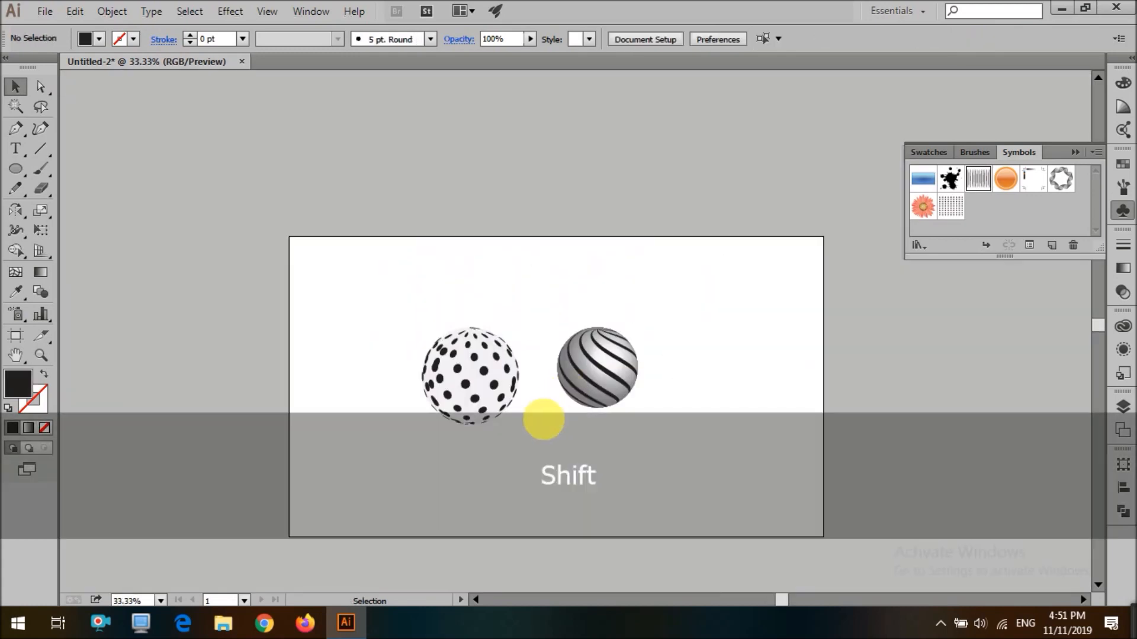
{"action": "scroll", "coordinate": [520, 435], "scroll_direction": "up", "scroll_amount": 4}
{"action": "key", "text": "ctrl+z"}
{"action": "key", "text": "ctrl+z"}
{"action": "key", "text": "ctrl+z"}
{"action": "key", "text": "ctrl+z"}
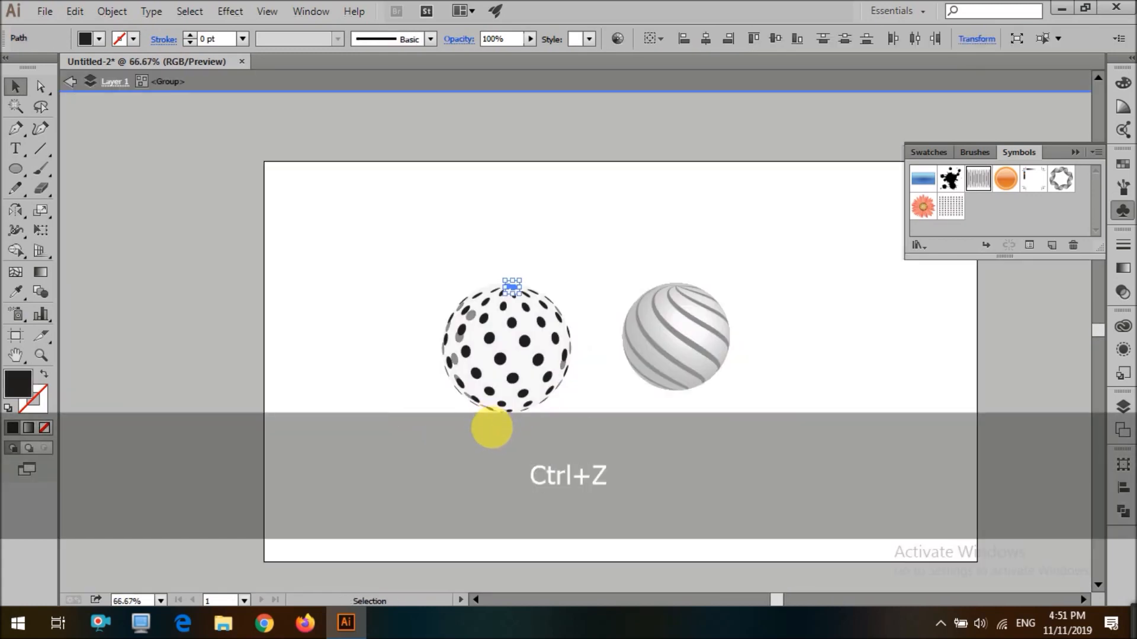
{"action": "key", "text": "ctrl+z"}
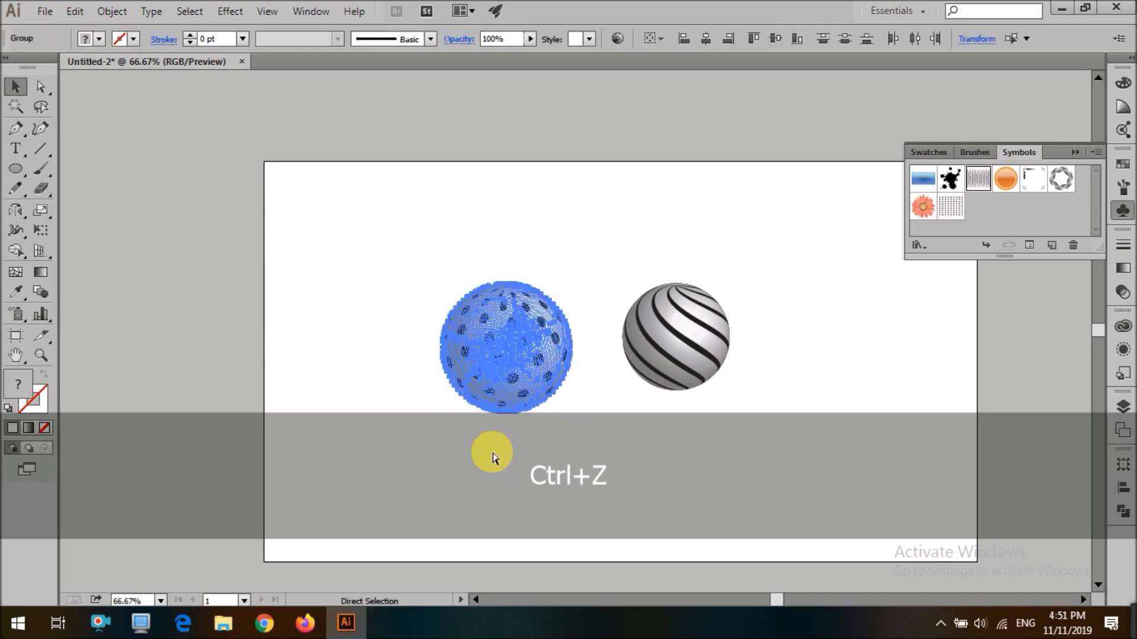
{"action": "left_click", "coordinate": [502, 347], "text": "shift"}
{"action": "scroll", "coordinate": [520, 376], "scroll_direction": "up", "scroll_amount": 3}
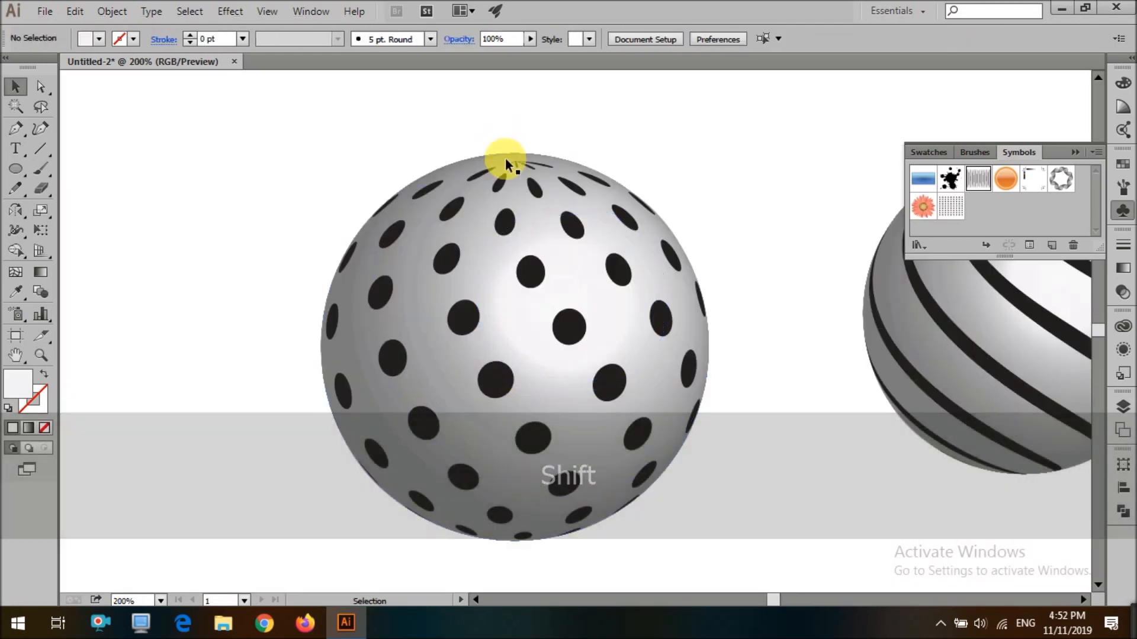
{"action": "right_click", "coordinate": [509, 215]}
{"action": "left_click", "coordinate": [592, 317]}
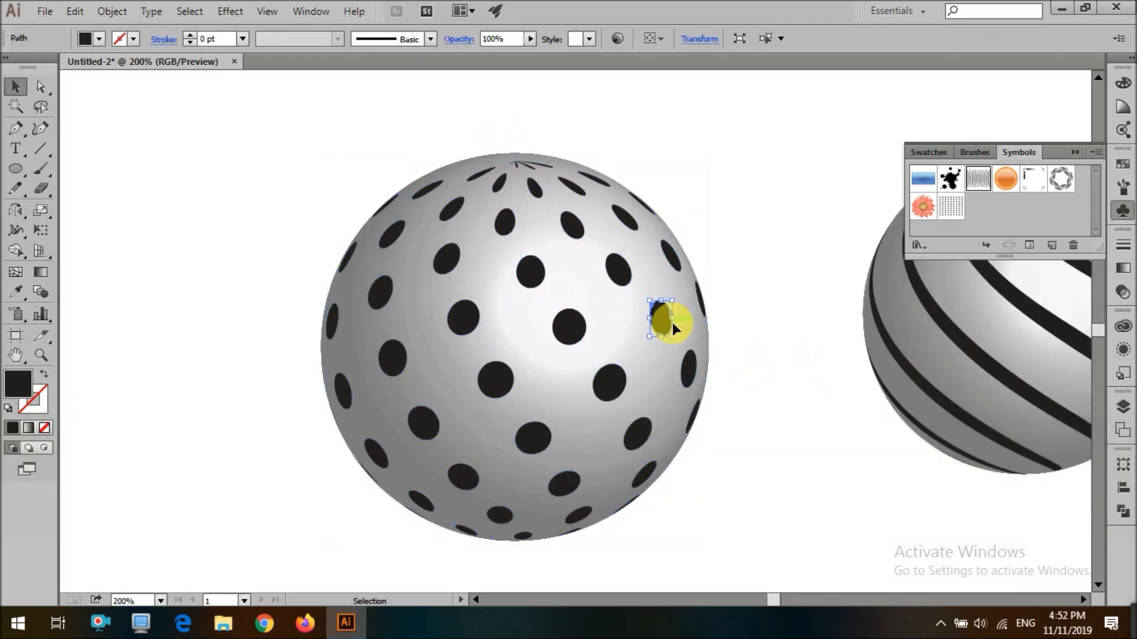
{"action": "key", "text": "ctrl+a"}
{"action": "left_click", "coordinate": [825, 300]}
{"action": "scroll", "coordinate": [825, 301], "scroll_direction": "down", "scroll_amount": 2}
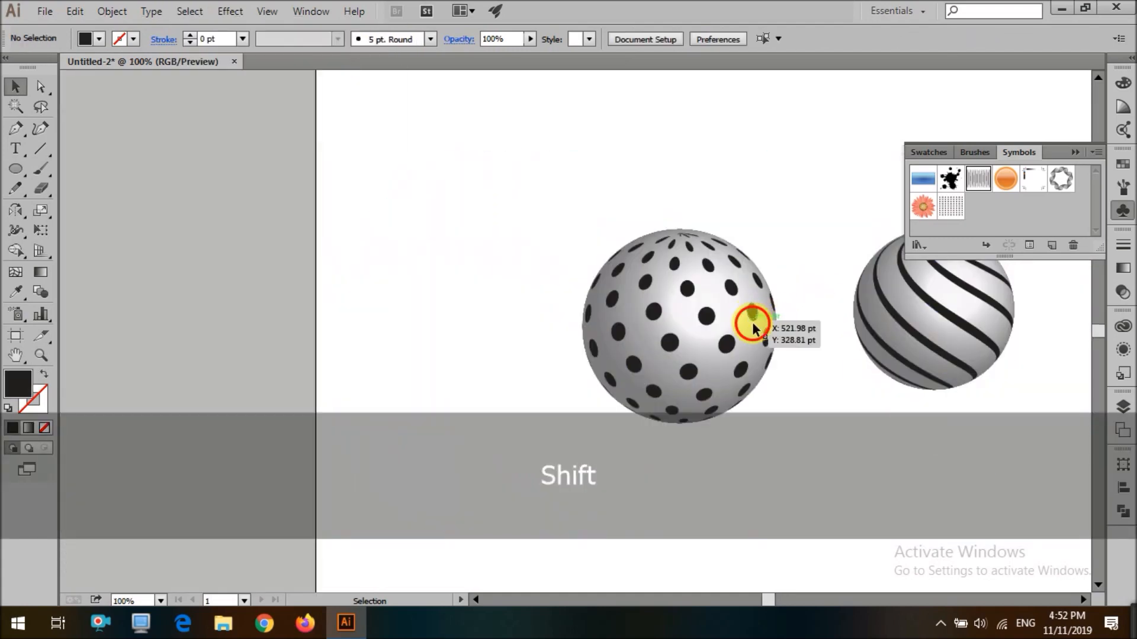
{"action": "key", "text": "ctrl+z"}
{"action": "left_click_drag", "start_coordinate": [728, 342], "coordinate": [814, 378]}
{"action": "key", "text": "ctrl+z"}
Cut the expanded dotted sphere and paste it in back
{"action": "left_click", "coordinate": [730, 346]}
{"action": "key", "text": "ctrl+x"}
{"action": "key", "text": "ctrl+b"}
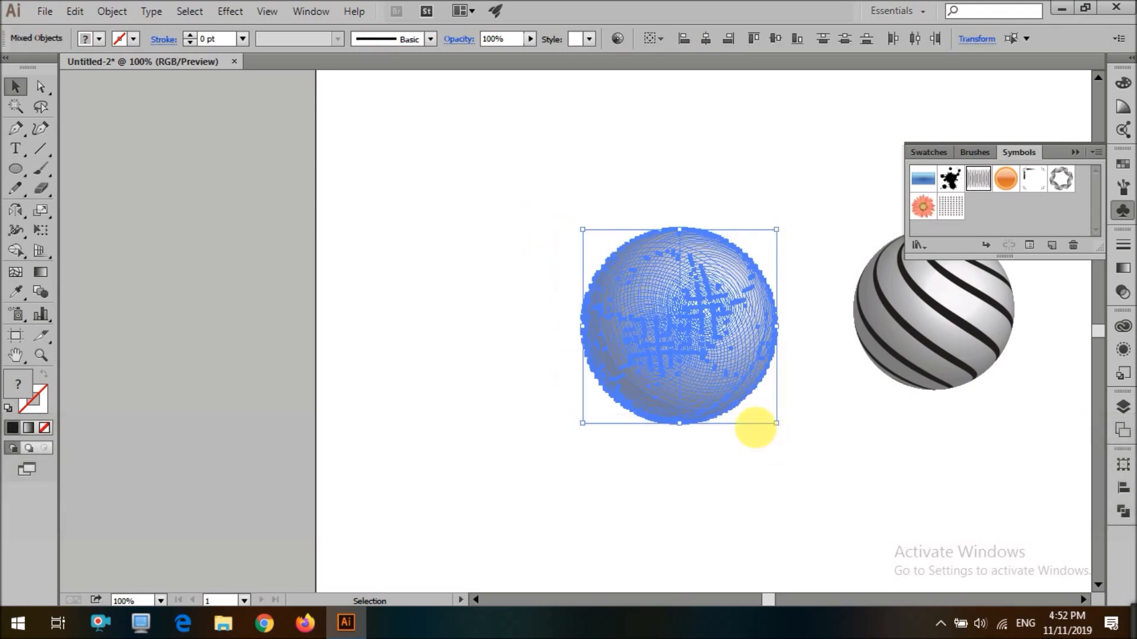
Draw a circle about 223 pt wide from the dotted sphere's center and delete the selected object
{"action": "key", "text": "l"}
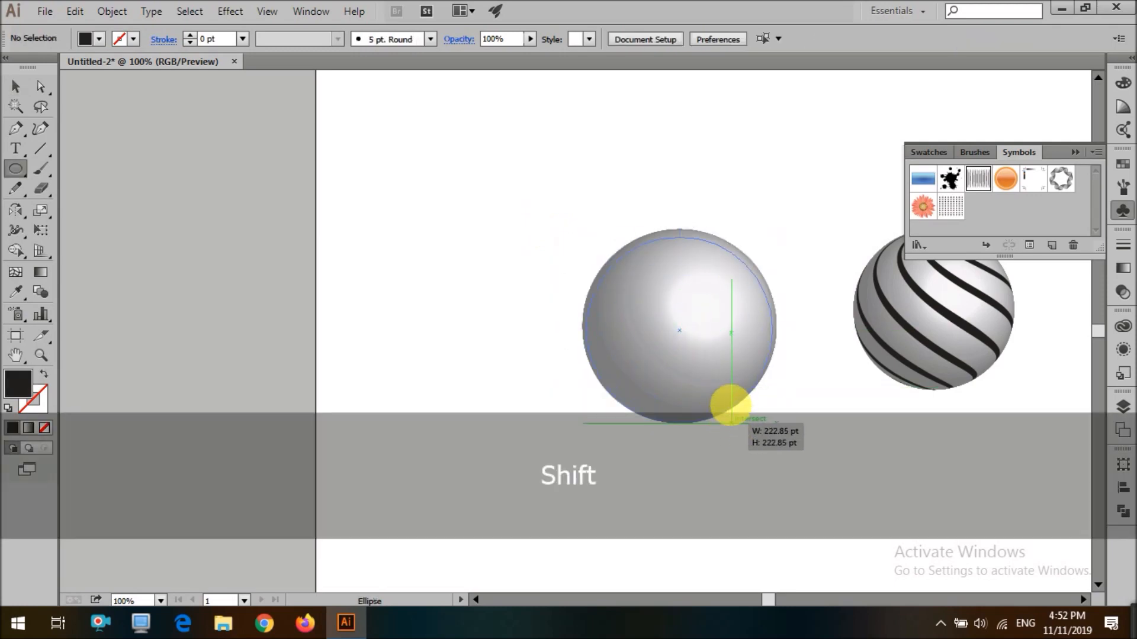
{"action": "left_click_drag", "start_coordinate": [738, 418], "coordinate": [738, 418]}
{"action": "key", "text": "v"}
{"action": "left_click_drag", "start_coordinate": [688, 241], "coordinate": [682, 230]}
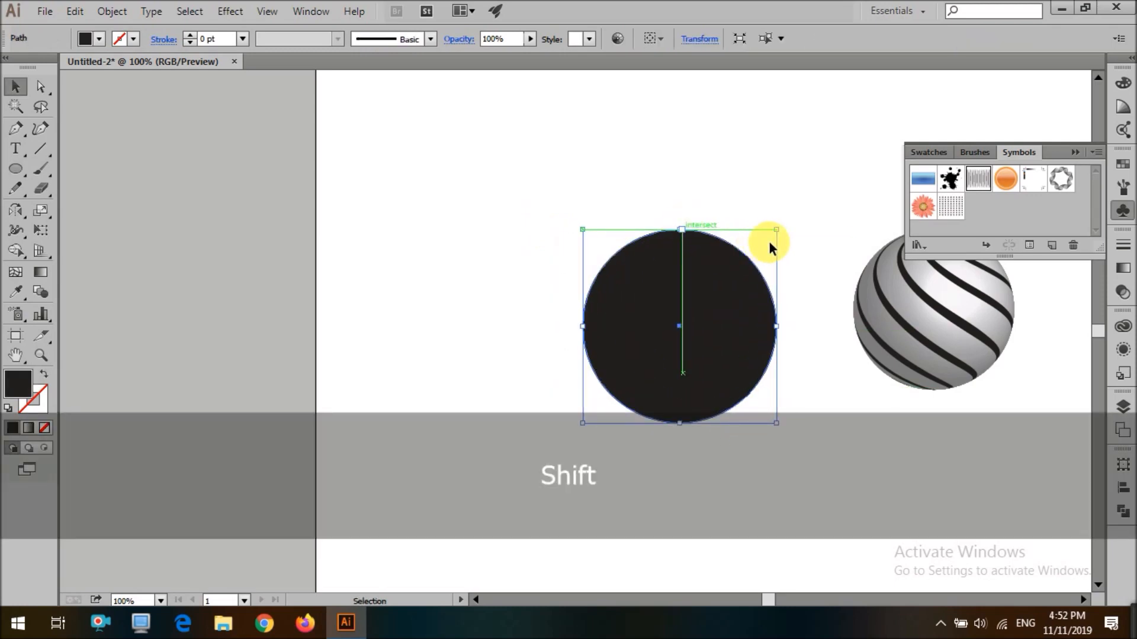
{"action": "left_click", "coordinate": [739, 310]}
{"action": "key", "text": "Delete"}
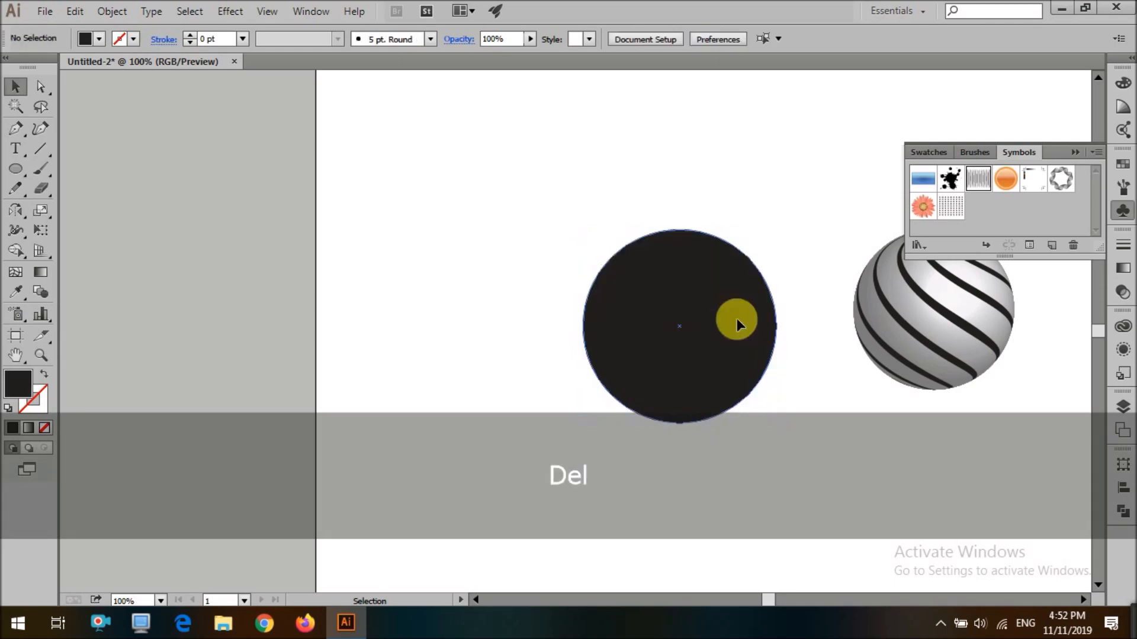
Paste the sphere in place on top and fill the circle with light gray sampled from the striped sphere using Eyedropper
{"action": "key", "text": "shift+ctrl+v"}
{"action": "left_click", "coordinate": [732, 361]}
{"action": "key", "text": "i"}
{"action": "left_click", "coordinate": [906, 335]}
{"action": "key", "text": "v"}
{"action": "left_click", "coordinate": [804, 380]}
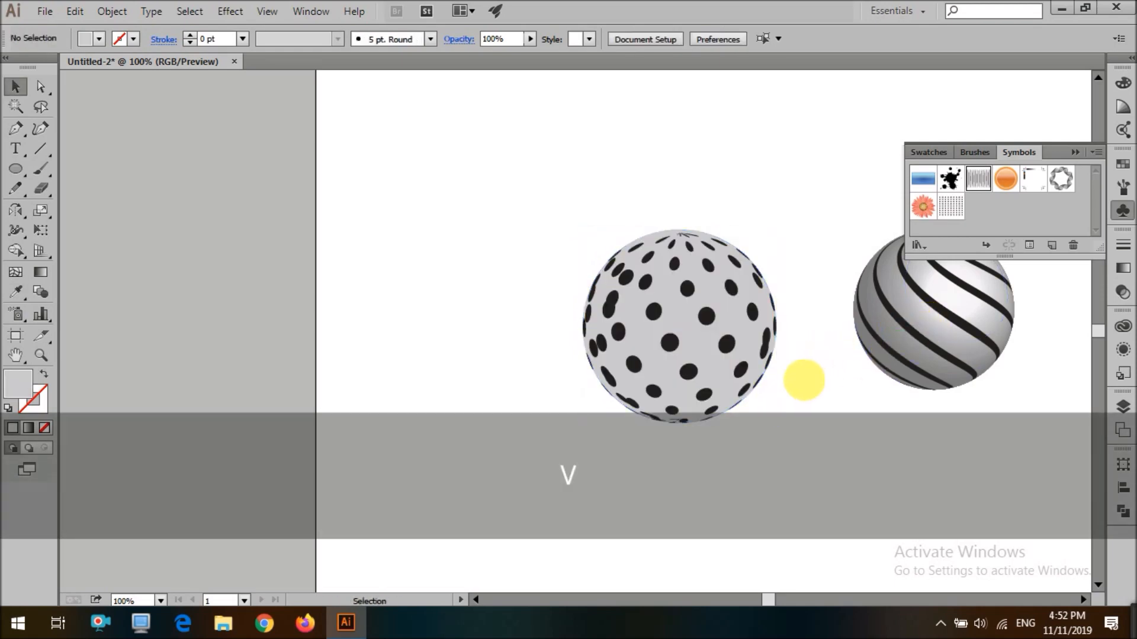
Delete the leftover shaded surface inside the dotted sphere
{"action": "scroll", "coordinate": [802, 378], "scroll_direction": "down", "scroll_amount": 3}
{"action": "scroll", "coordinate": [828, 339], "scroll_direction": "up", "scroll_amount": 2}
{"action": "scroll", "coordinate": [740, 407], "scroll_direction": "up", "scroll_amount": 2}
{"action": "key", "text": "Delete"}
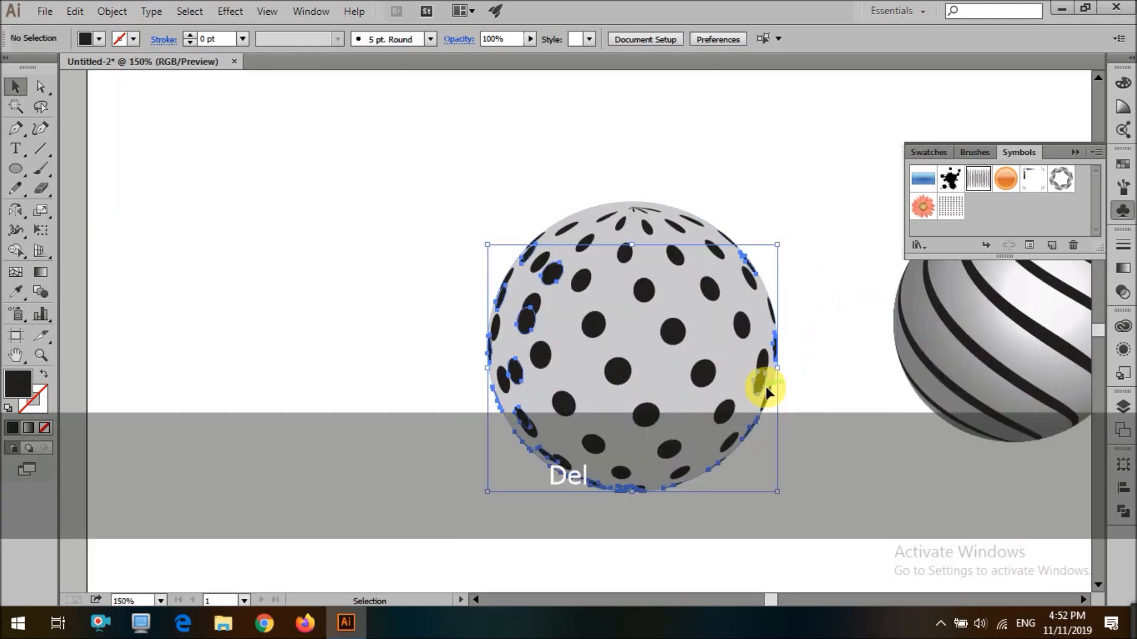
Release the clipping mask on the striped sphere and select its stripes group
{"action": "scroll", "coordinate": [795, 424], "scroll_direction": "down", "scroll_amount": 3}
{"action": "scroll", "coordinate": [904, 424], "scroll_direction": "up", "scroll_amount": 1}
{"action": "scroll", "coordinate": [926, 448], "scroll_direction": "up", "scroll_amount": 2}
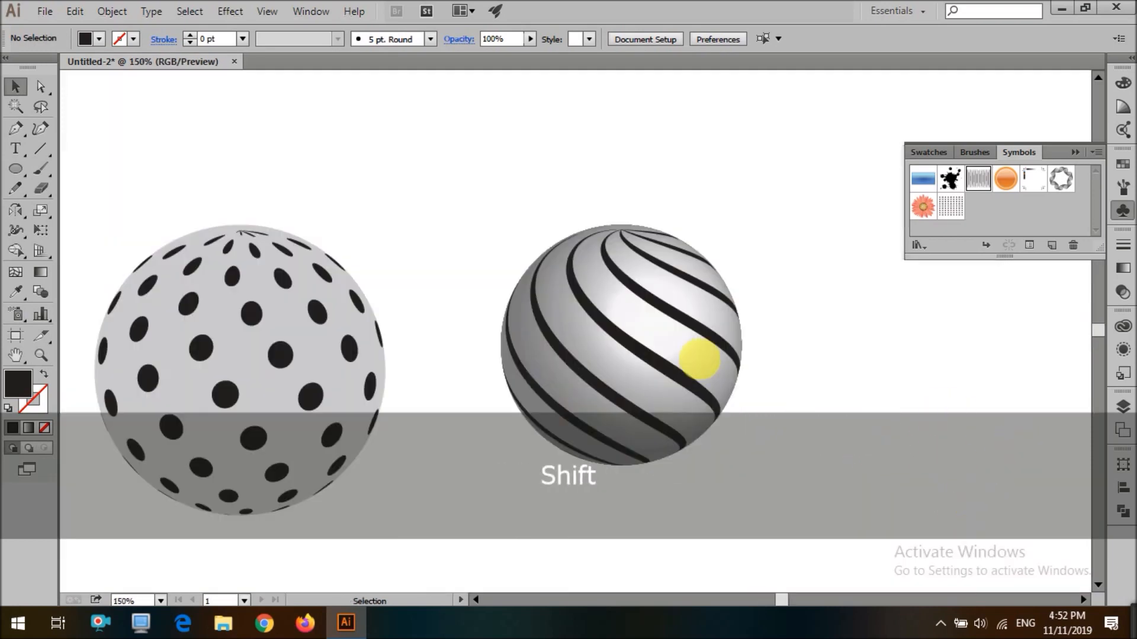
{"action": "left_click_drag", "start_coordinate": [690, 356], "coordinate": [637, 332]}
{"action": "right_click", "coordinate": [636, 318]}
{"action": "left_click", "coordinate": [710, 415]}
{"action": "left_click", "coordinate": [679, 380]}
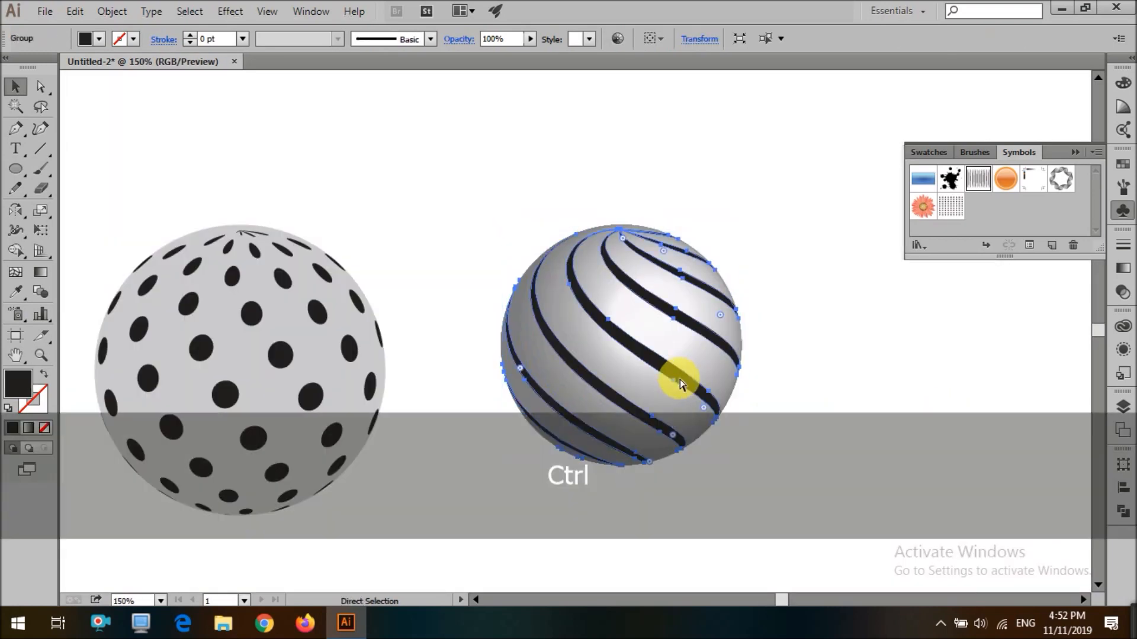
Cut the stripe group and delete the shaded surface of the striped sphere
{"action": "key", "text": "ctrl+x"}
{"action": "left_click", "coordinate": [677, 356]}
{"action": "left_click_drag", "start_coordinate": [797, 181], "coordinate": [496, 562]}
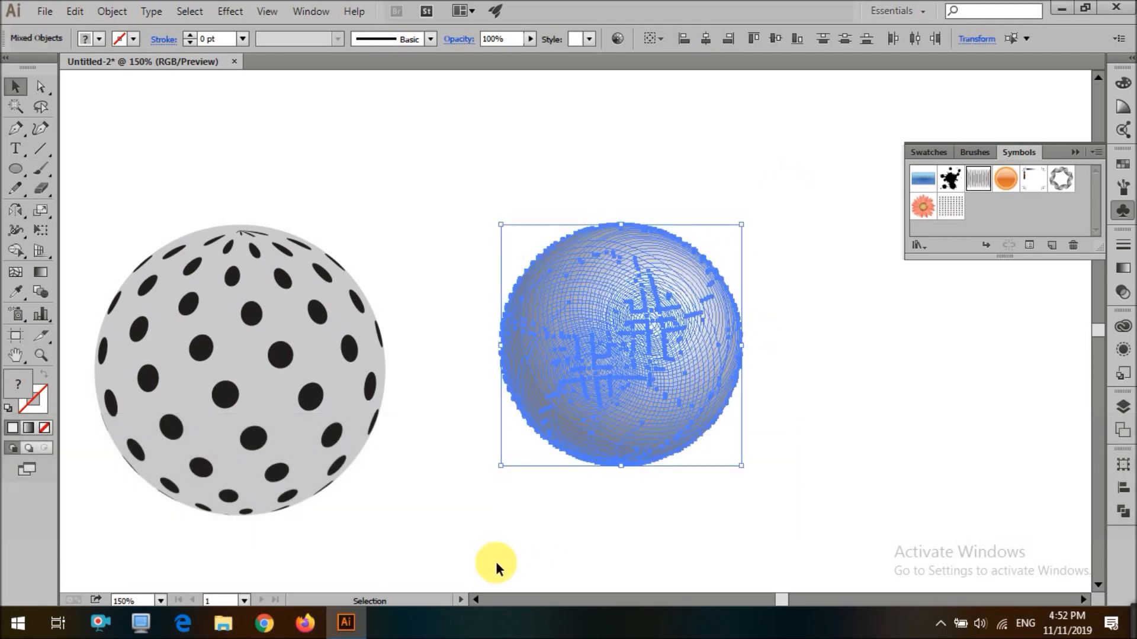
{"action": "key", "text": "Delete"}
Paste the stripes in place and duplicate the gray circle onto them, resizing it to fit the sphere
{"action": "key", "text": "ctrl+shift+v"}
{"action": "left_click_drag", "start_coordinate": [373, 366], "coordinate": [761, 306]}
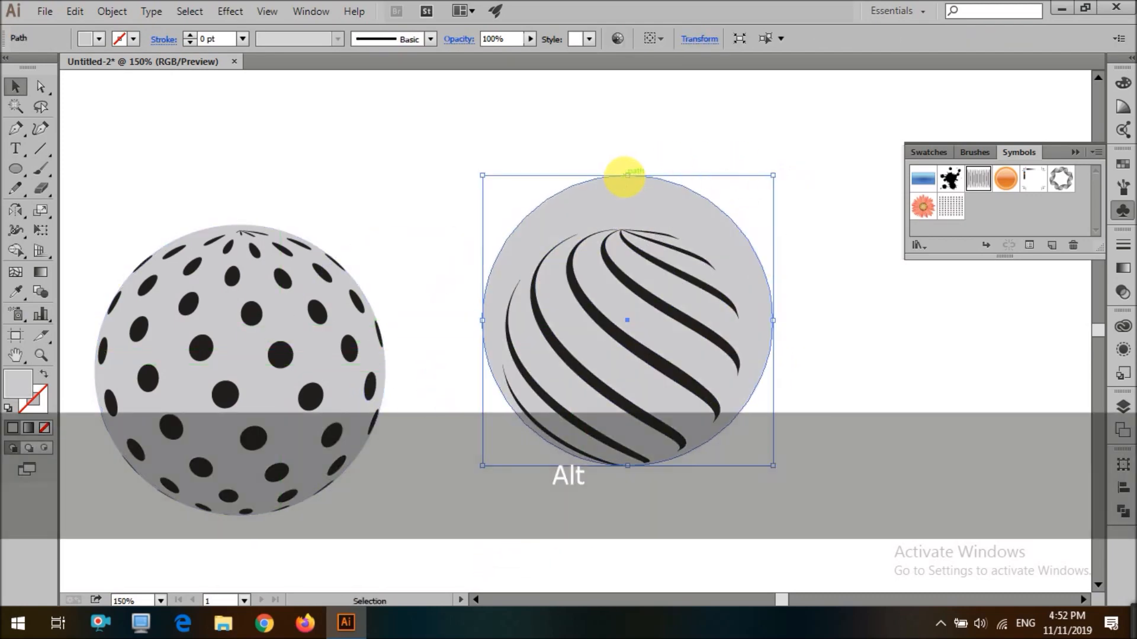
{"action": "left_click_drag", "start_coordinate": [645, 225], "coordinate": [645, 218]}
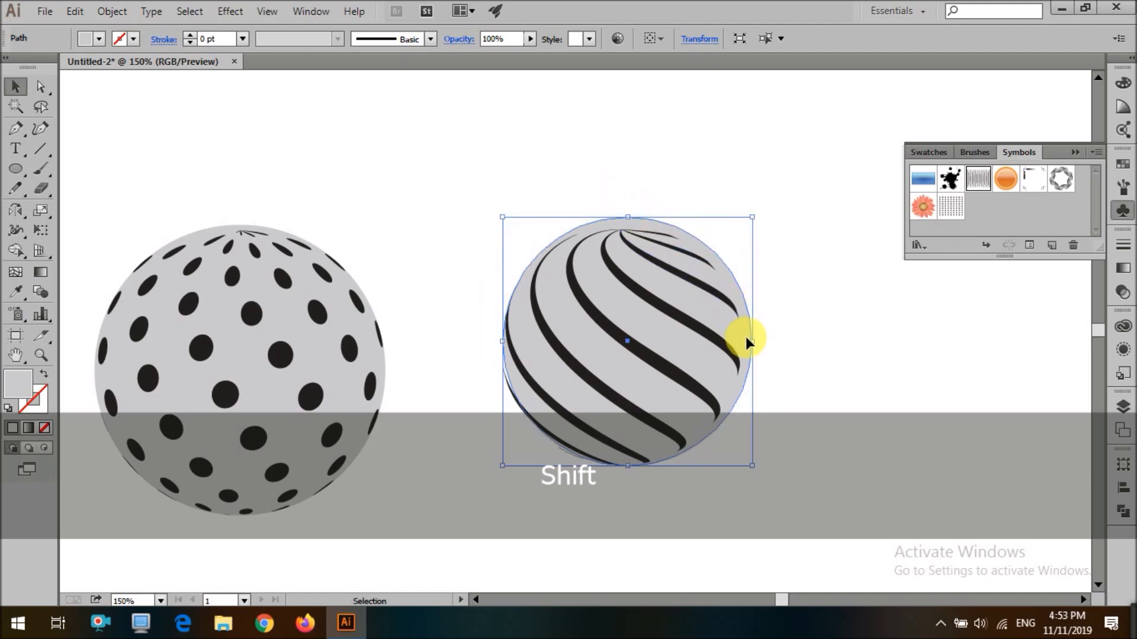
{"action": "left_click_drag", "start_coordinate": [746, 341], "coordinate": [750, 349]}
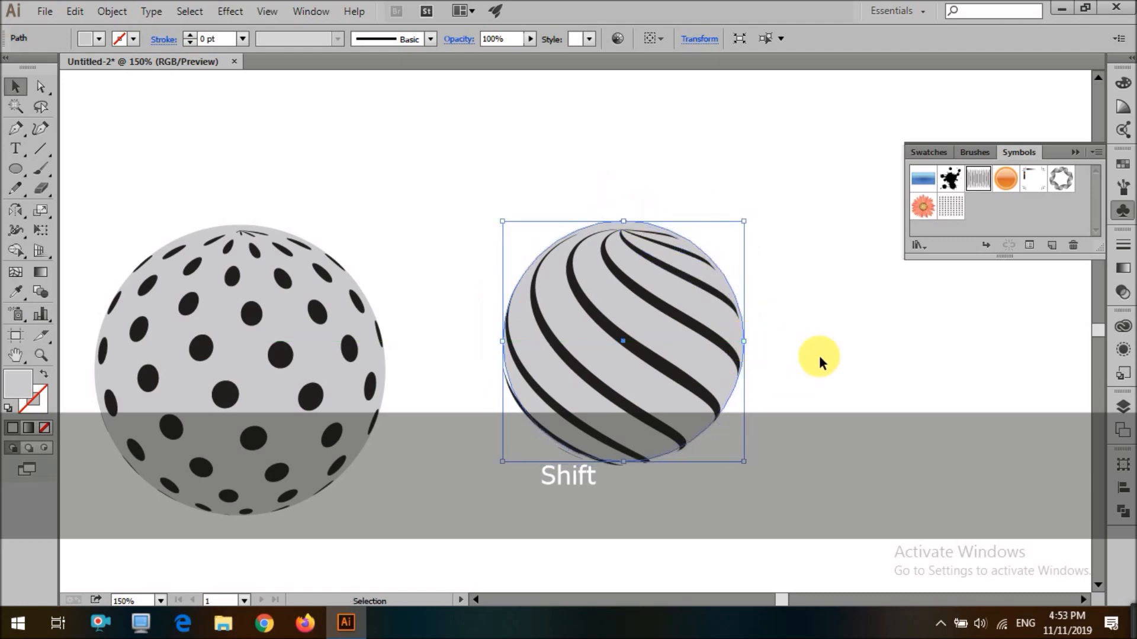
{"action": "scroll", "coordinate": [631, 483], "scroll_direction": "up", "scroll_amount": 4, "text": "alt"}
{"action": "mouse_move", "coordinate": [577, 432]}
{"action": "left_mouse_down"}
{"action": "mouse_move", "coordinate": [586, 424]}
{"action": "mouse_move", "coordinate": [572, 414]}
{"action": "left_mouse_up"}
{"action": "key", "text": "shift"}
{"action": "scroll", "coordinate": [783, 516], "scroll_direction": "down", "scroll_amount": 2, "text": "alt"}
{"action": "left_click_drag", "start_coordinate": [715, 168], "coordinate": [715, 171]}
{"action": "scroll", "coordinate": [717, 170], "scroll_direction": "down", "scroll_amount": 4, "text": "alt"}
{"action": "left_click", "coordinate": [541, 234]}
{"action": "scroll", "coordinate": [551, 359], "scroll_direction": "down", "scroll_amount": 3, "text": "alt"}
{"action": "left_click", "coordinate": [576, 381]}
{"action": "scroll", "coordinate": [563, 386], "scroll_direction": "up", "scroll_amount": 1}
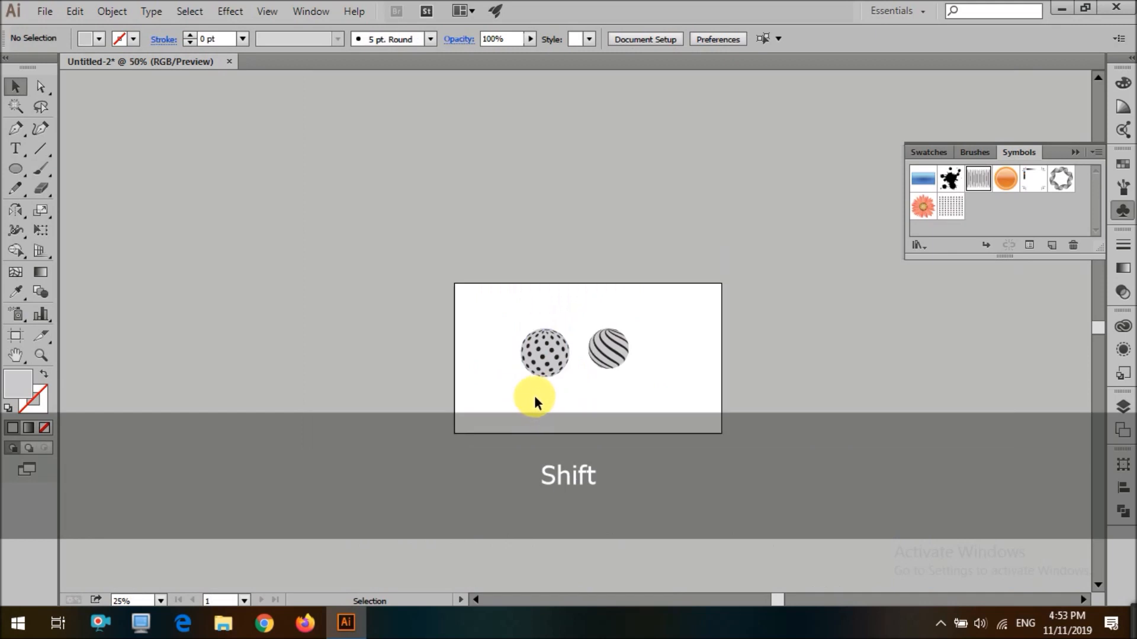
Select and delete an unwanted object on the artboard
{"action": "scroll", "coordinate": [538, 396], "scroll_direction": "up", "scroll_amount": 2, "text": "alt"}
{"action": "left_click_drag", "start_coordinate": [538, 396], "coordinate": [699, 301]}
{"action": "left_click", "coordinate": [712, 389]}
{"action": "scroll", "coordinate": [711, 389], "scroll_direction": "up", "scroll_amount": 2}
{"action": "left_click", "coordinate": [579, 398]}
{"action": "key", "text": "ctrl+a"}
{"action": "left_click", "coordinate": [573, 366]}
{"action": "left_click", "coordinate": [573, 368]}
{"action": "key", "text": "ctrl+a"}
{"action": "left_click", "coordinate": [604, 411]}
{"action": "left_click", "coordinate": [596, 409]}
{"action": "key", "text": "Delete"}
Fill the striped sphere's background circle with a red-to-orange gradient
{"action": "left_click", "coordinate": [702, 383]}
{"action": "left_click", "coordinate": [619, 472]}
{"action": "scroll", "coordinate": [619, 472], "scroll_direction": "up", "scroll_amount": 1, "text": "alt"}
{"action": "left_click", "coordinate": [763, 365]}
{"action": "left_click", "coordinate": [765, 369]}
{"action": "left_click", "coordinate": [762, 365]}
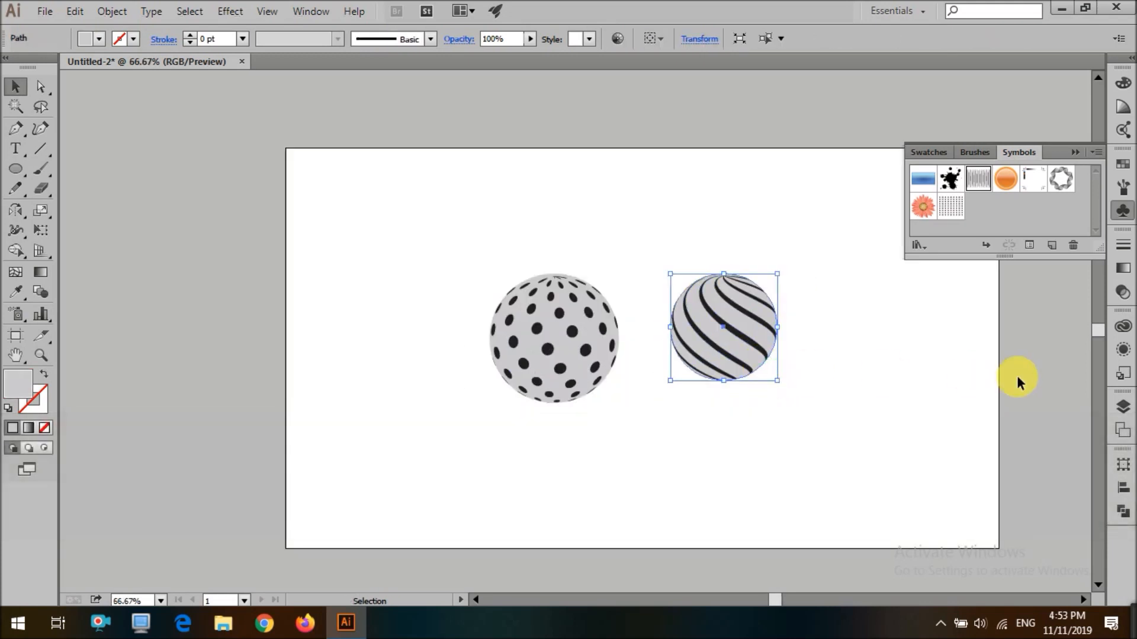
{"action": "left_click", "coordinate": [1123, 269]}
{"action": "left_click", "coordinate": [922, 363]}
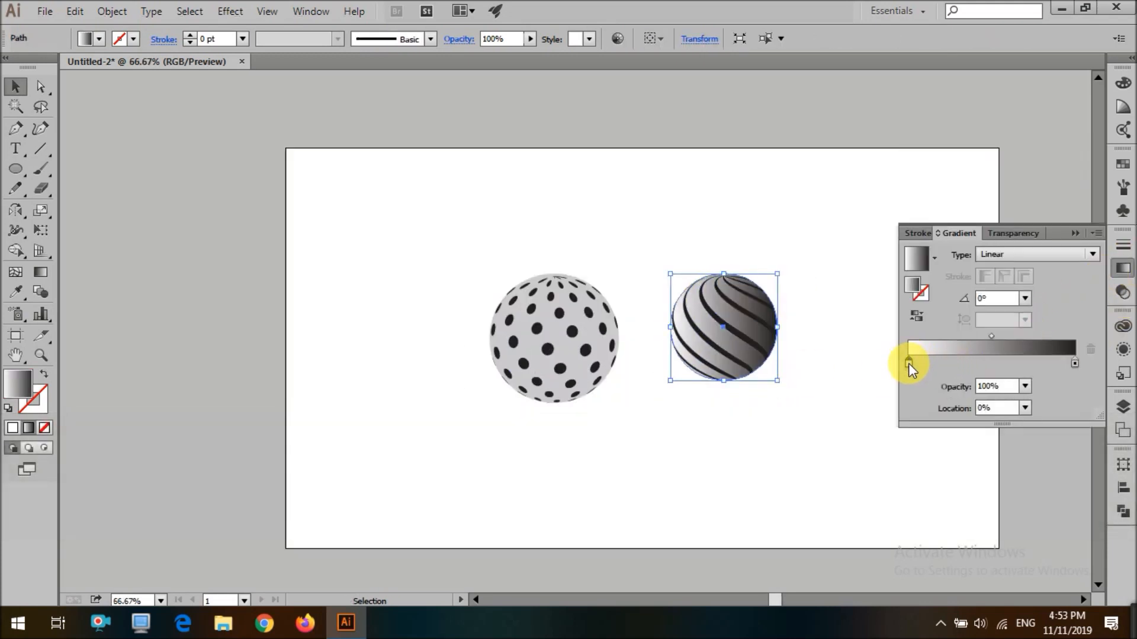
{"action": "double_click", "coordinate": [909, 362]}
{"action": "left_click", "coordinate": [858, 451]}
{"action": "left_click", "coordinate": [904, 415]}
{"action": "double_click", "coordinate": [1075, 363]}
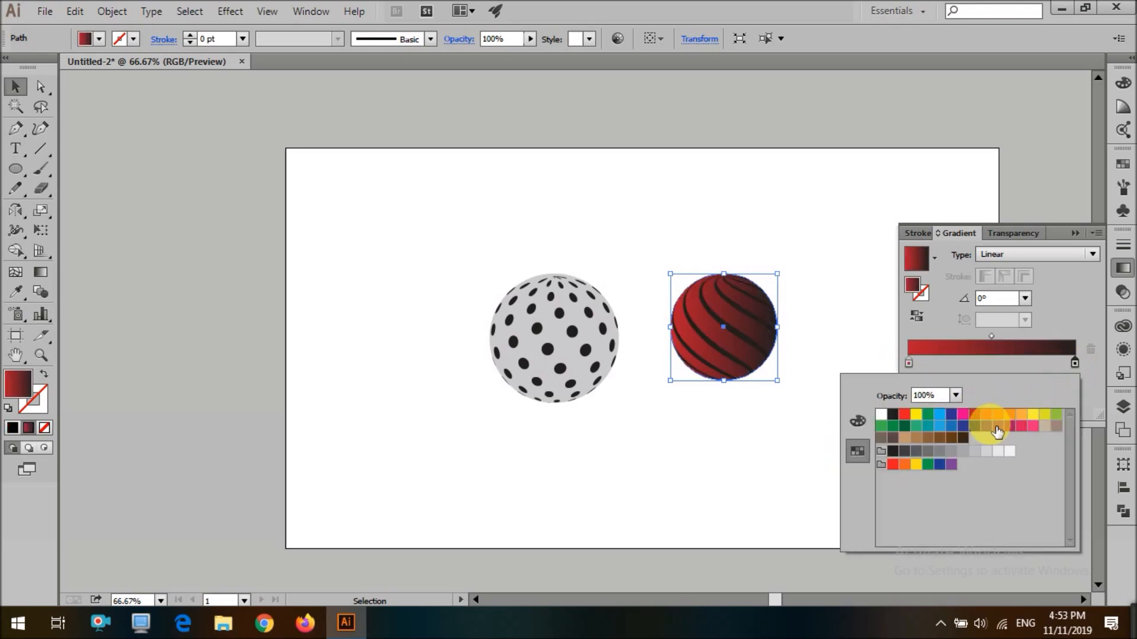
{"action": "left_click", "coordinate": [986, 414]}
{"action": "left_click", "coordinate": [1017, 419]}
Set the striped sphere's gradient to Radial and reverse its colors
{"action": "left_click", "coordinate": [1000, 268]}
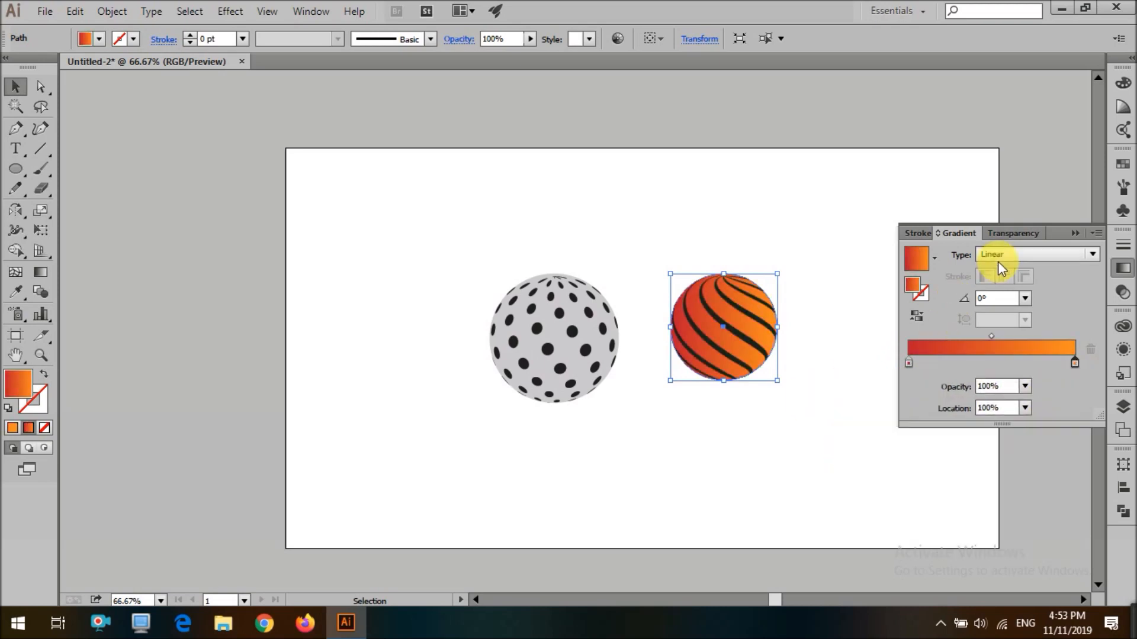
{"action": "left_click", "coordinate": [1009, 256]}
{"action": "left_click", "coordinate": [1010, 274]}
{"action": "key", "text": "g"}
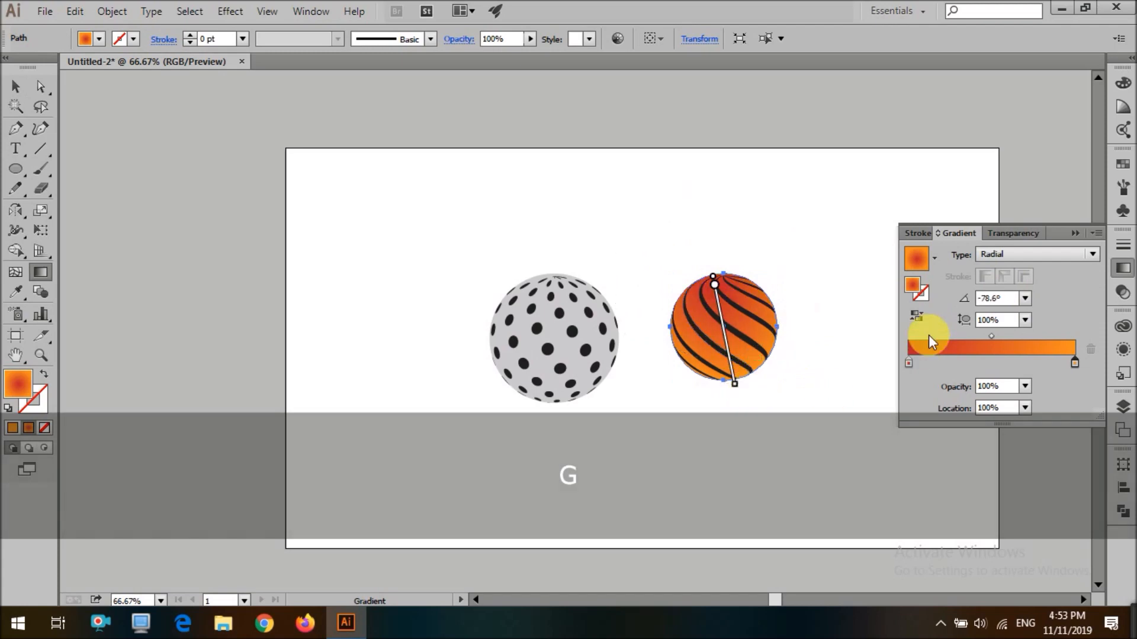
{"action": "left_click", "coordinate": [917, 316]}
Fill the dotted sphere's circle with a radial gradient from orange to dark maroon
{"action": "key", "text": "v"}
{"action": "left_click", "coordinate": [829, 378]}
{"action": "scroll", "coordinate": [829, 365], "scroll_direction": "down", "scroll_amount": 1}
{"action": "scroll", "coordinate": [854, 314], "scroll_direction": "up", "scroll_amount": 1}
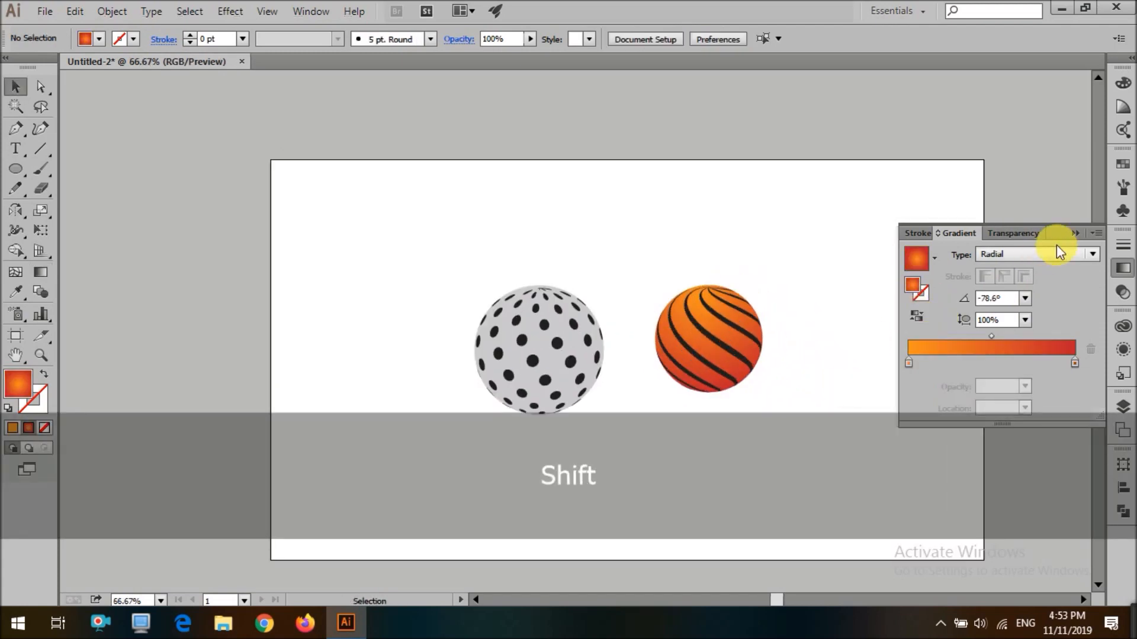
{"action": "left_click", "coordinate": [1075, 233]}
{"action": "left_click", "coordinate": [578, 349]}
{"action": "left_click", "coordinate": [1122, 268]}
{"action": "left_click", "coordinate": [924, 359]}
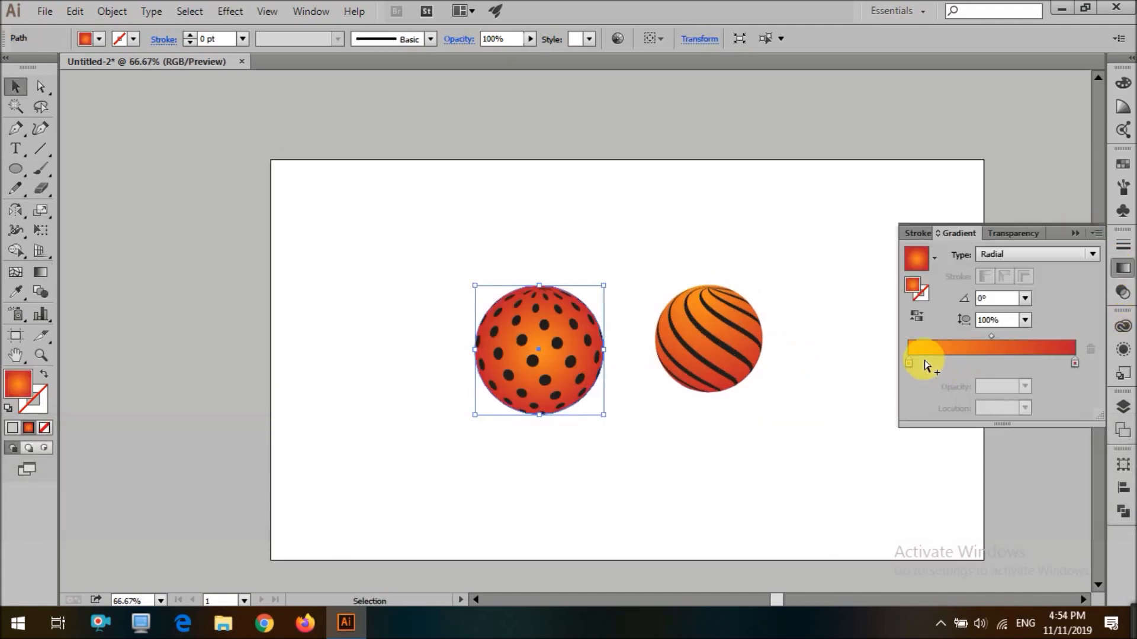
{"action": "double_click", "coordinate": [909, 363]}
{"action": "left_click", "coordinate": [857, 421]}
{"action": "left_click", "coordinate": [1075, 363]}
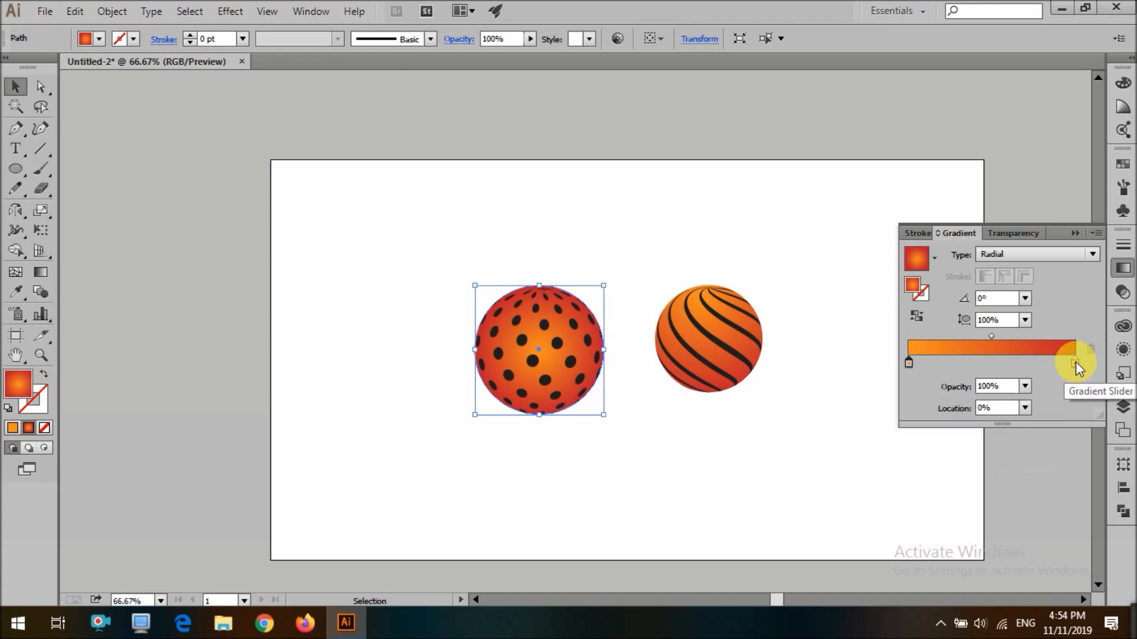
{"action": "double_click", "coordinate": [1074, 362]}
{"action": "left_click_drag", "start_coordinate": [957, 425], "coordinate": [972, 452]}
{"action": "left_click", "coordinate": [909, 363]}
{"action": "left_click", "coordinate": [950, 322]}
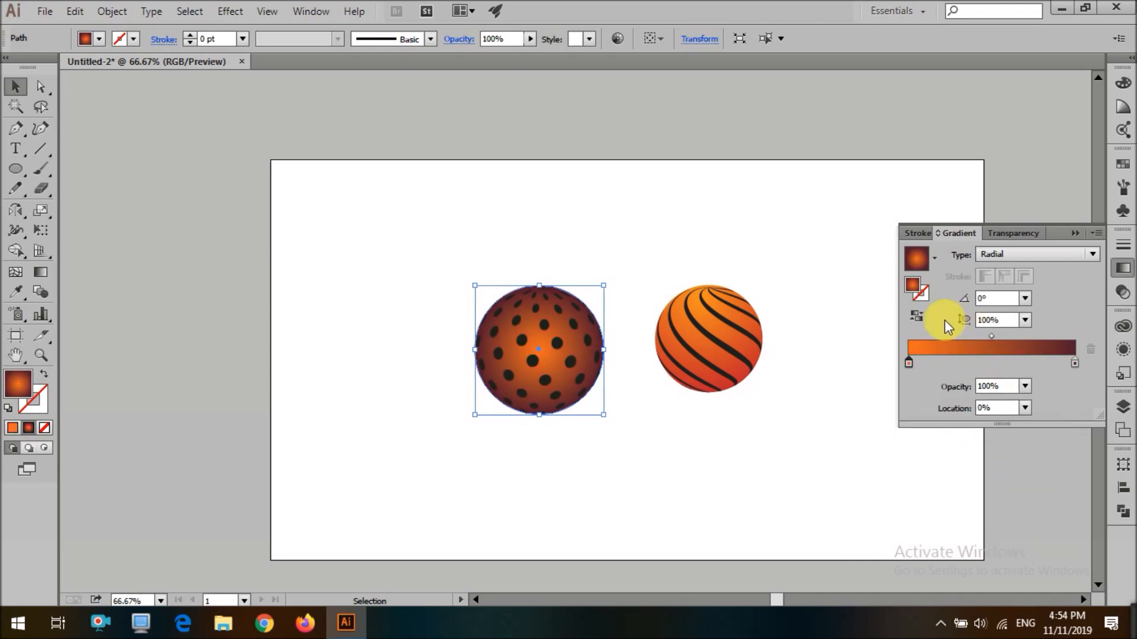
Reposition the dotted sphere's radial gradient with the Gradient tool, dragging from its top edge downward
{"action": "key", "text": "g"}
{"action": "left_click_drag", "start_coordinate": [539, 306], "coordinate": [556, 427]}
{"action": "left_click_drag", "start_coordinate": [528, 304], "coordinate": [541, 408]}
{"action": "key", "text": "v"}
{"action": "left_click", "coordinate": [603, 448]}
{"action": "scroll", "coordinate": [634, 464], "scroll_direction": "down", "scroll_amount": 2}
{"action": "scroll", "coordinate": [633, 463], "scroll_direction": "down", "scroll_amount": 3}
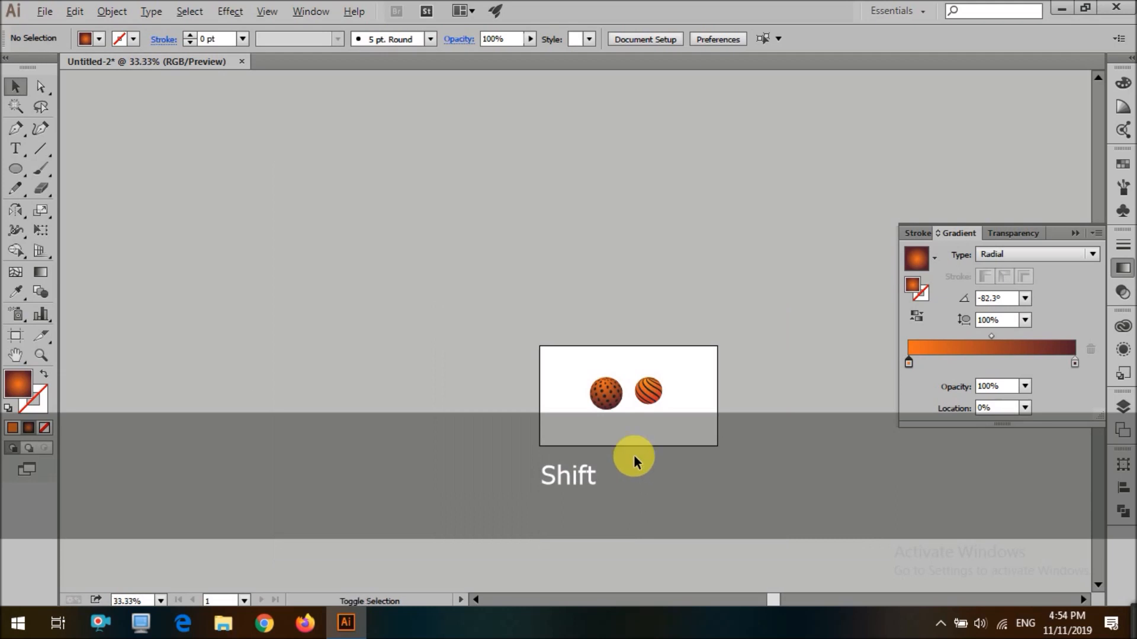
Lighten the striped sphere's starting gradient stop to a yellow-orange
{"action": "scroll", "coordinate": [721, 304], "scroll_direction": "up", "scroll_amount": 4}
{"action": "left_click", "coordinate": [671, 341]}
{"action": "double_click", "coordinate": [909, 363]}
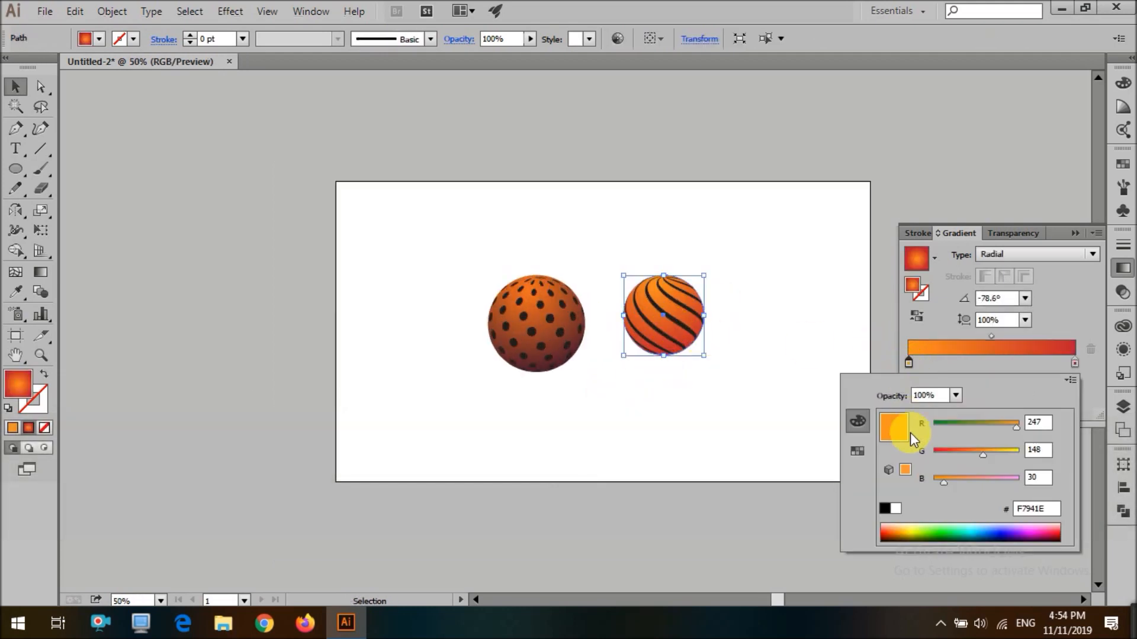
{"action": "left_click_drag", "start_coordinate": [1011, 453], "coordinate": [1013, 453]}
Set the striped sphere's ending gradient stop color to F5682D
{"action": "left_click", "coordinate": [1075, 363]}
{"action": "double_click", "coordinate": [1075, 363]}
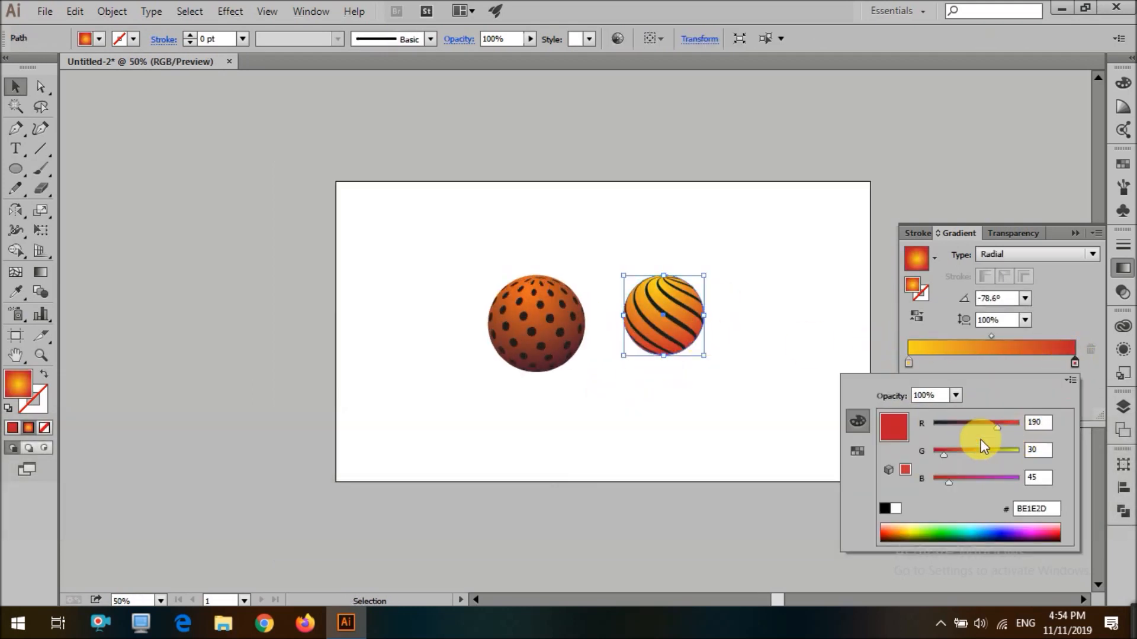
{"action": "left_click", "coordinate": [973, 454]}
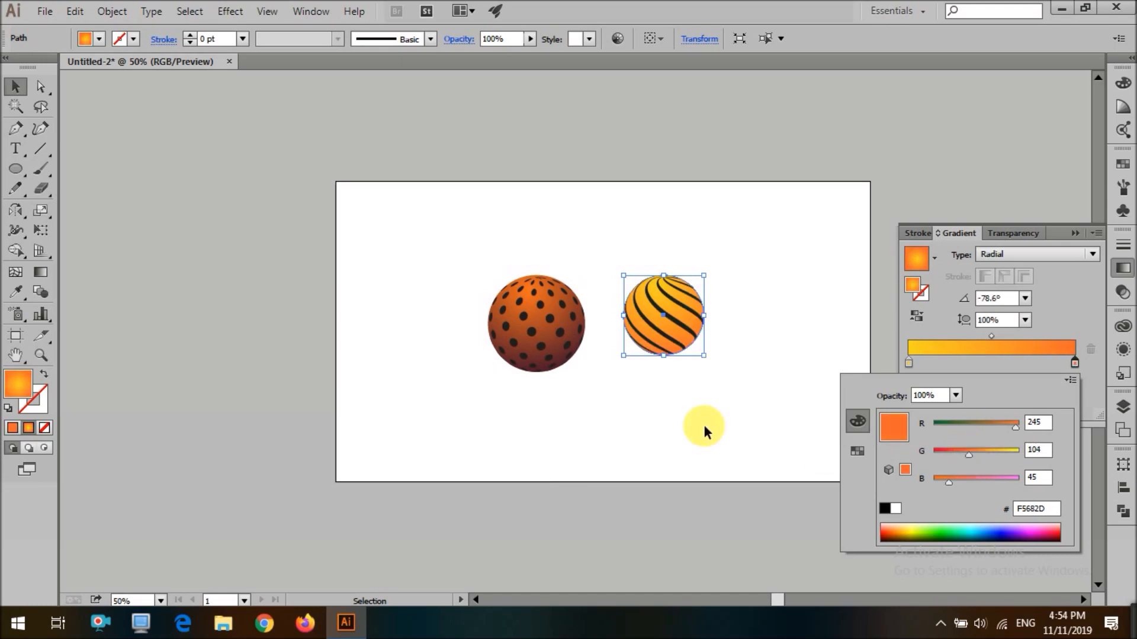
{"action": "left_click", "coordinate": [824, 453]}
Reselect the striped sphere and darken its ending gradient stop to F5572D
{"action": "scroll", "coordinate": [666, 439], "scroll_direction": "up", "scroll_amount": 3}
{"action": "left_click", "coordinate": [673, 434]}
{"action": "left_click", "coordinate": [766, 432]}
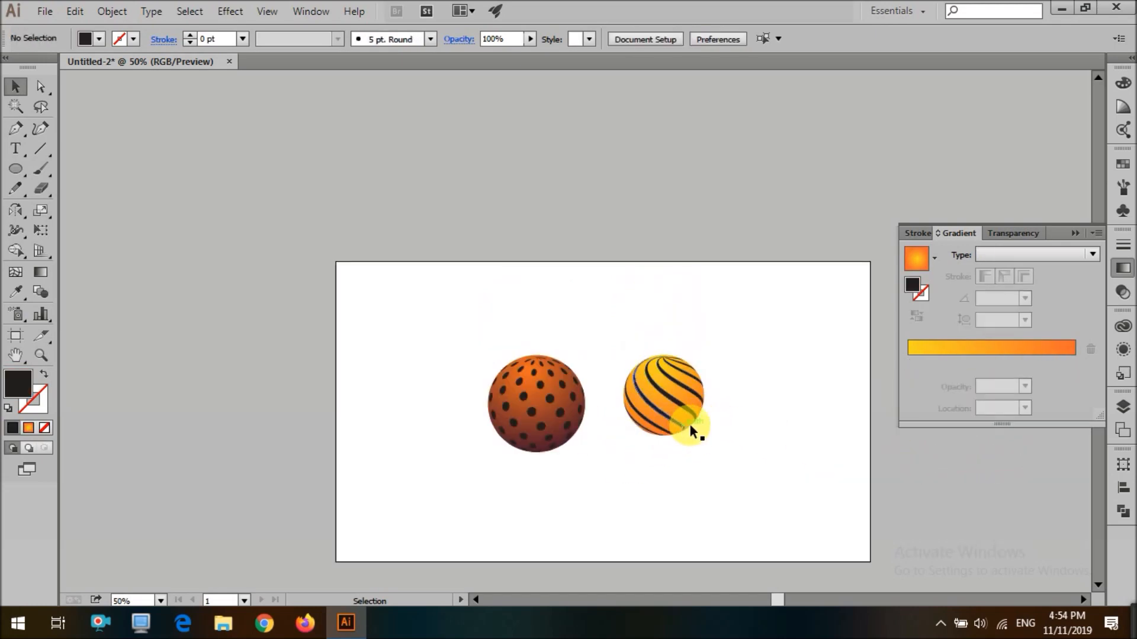
{"action": "left_click", "coordinate": [685, 431]}
{"action": "double_click", "coordinate": [1075, 363]}
{"action": "left_click_drag", "start_coordinate": [959, 455], "coordinate": [959, 456]}
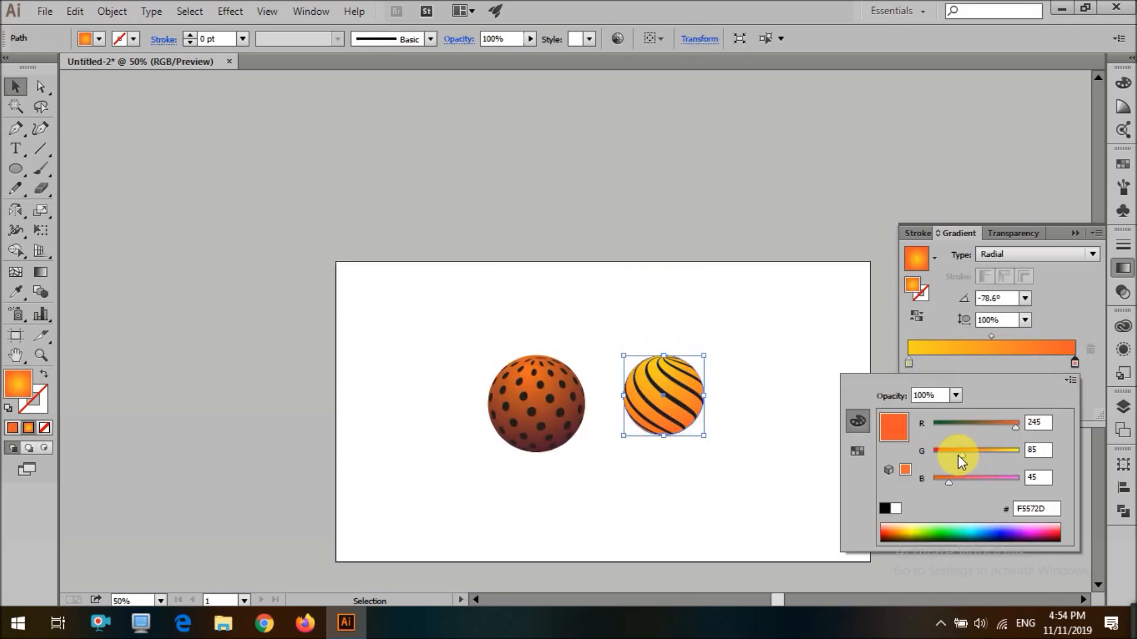
{"action": "left_click", "coordinate": [753, 475]}
{"action": "scroll", "coordinate": [775, 446], "scroll_direction": "down", "scroll_amount": 3}
{"action": "scroll", "coordinate": [772, 423], "scroll_direction": "up", "scroll_amount": 2}
{"action": "left_click_drag", "start_coordinate": [795, 235], "coordinate": [471, 398]}
{"action": "left_click", "coordinate": [735, 325]}
{"action": "scroll", "coordinate": [735, 326], "scroll_direction": "down", "scroll_amount": 1}
{"action": "scroll", "coordinate": [743, 346], "scroll_direction": "up", "scroll_amount": 2}
Draw a small rectangle cap on top of the dotted sphere
{"action": "scroll", "coordinate": [743, 348], "scroll_direction": "down", "scroll_amount": 2}
{"action": "scroll", "coordinate": [728, 381], "scroll_direction": "up", "scroll_amount": 2}
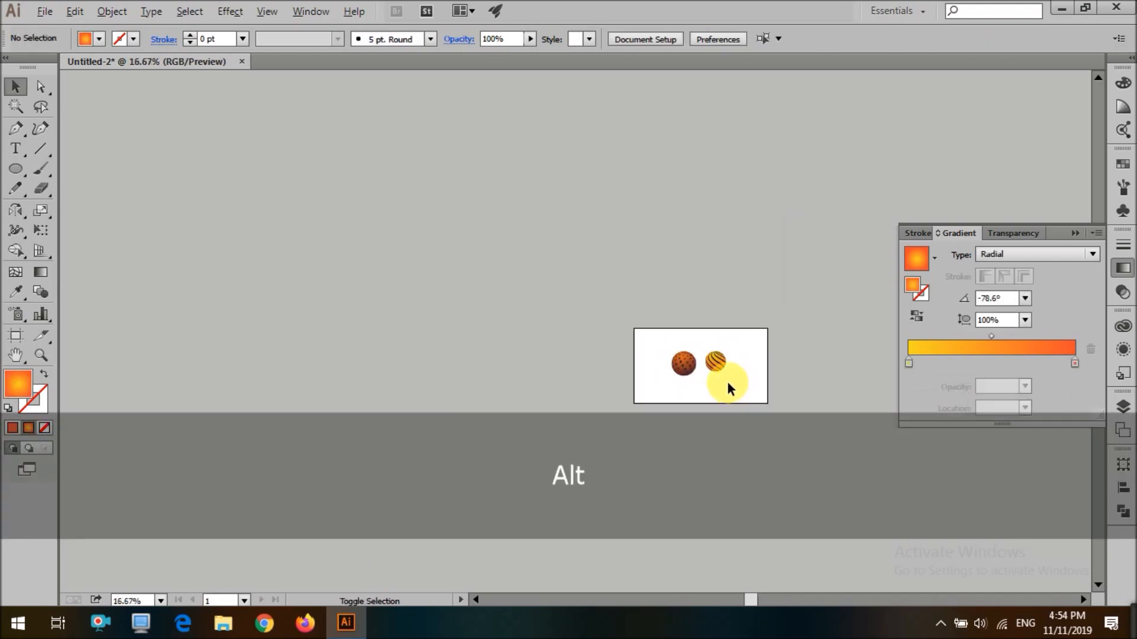
{"action": "left_click_drag", "start_coordinate": [599, 384], "coordinate": [784, 281]}
{"action": "left_click", "coordinate": [783, 283]}
{"action": "scroll", "coordinate": [646, 329], "scroll_direction": "up", "scroll_amount": 4}
{"action": "key", "text": "m"}
{"action": "left_click_drag", "start_coordinate": [585, 288], "coordinate": [603, 250]}
{"action": "key", "text": "v"}
{"action": "scroll", "coordinate": [600, 299], "scroll_direction": "up", "scroll_amount": 3}
{"action": "left_click_drag", "start_coordinate": [602, 250], "coordinate": [662, 286]}
{"action": "scroll", "coordinate": [689, 246], "scroll_direction": "down", "scroll_amount": 2}
{"action": "scroll", "coordinate": [689, 246], "scroll_direction": "down", "scroll_amount": 3}
{"action": "left_click", "coordinate": [692, 267]}
{"action": "scroll", "coordinate": [662, 290], "scroll_direction": "up", "scroll_amount": 2}
{"action": "scroll", "coordinate": [659, 290], "scroll_direction": "up", "scroll_amount": 2}
{"action": "left_click", "coordinate": [727, 292]}
{"action": "left_click", "coordinate": [1075, 233]}
{"action": "scroll", "coordinate": [716, 260], "scroll_direction": "down", "scroll_amount": 3}
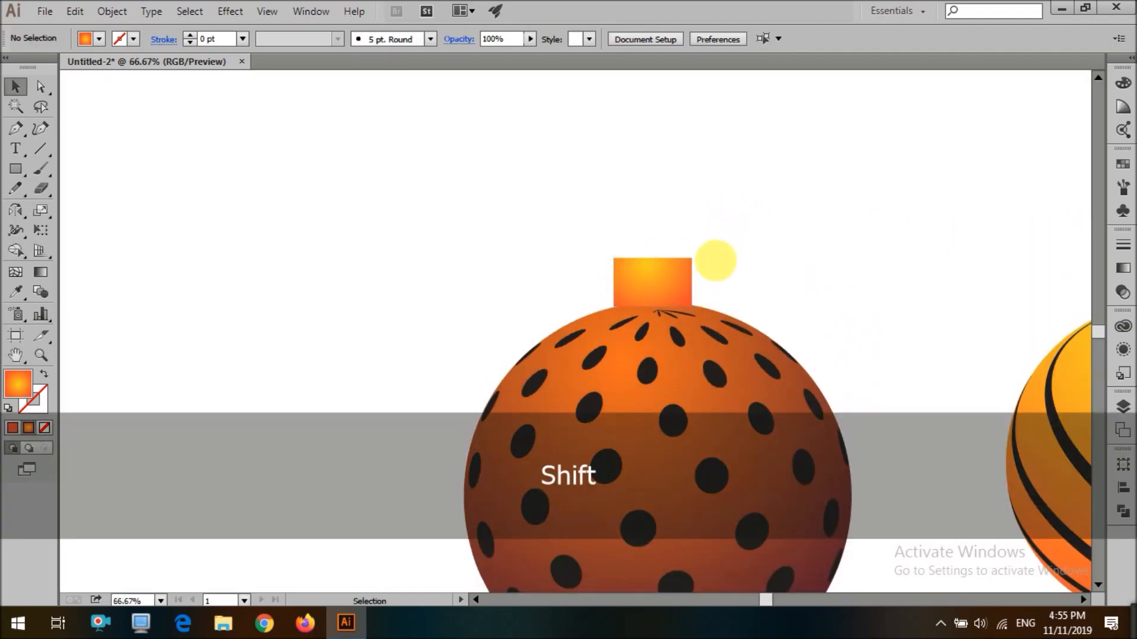
Copy the cap onto the striped sphere and sample the sphere's gradient onto it with the Eyedropper
{"action": "left_click", "coordinate": [714, 241]}
{"action": "key", "text": "i"}
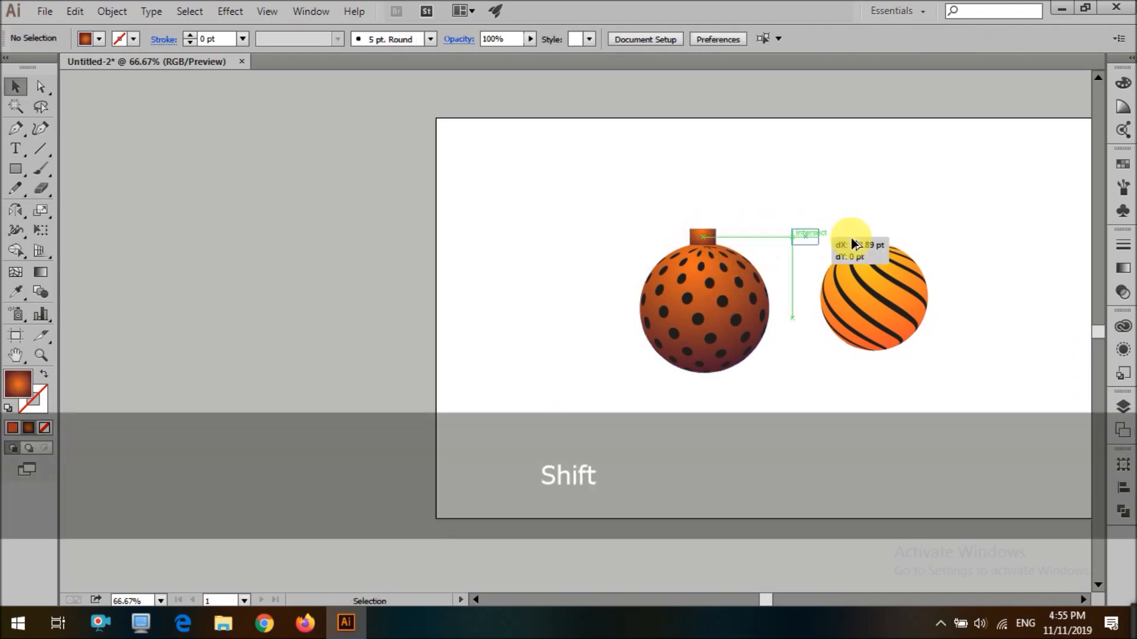
{"action": "left_click_drag", "start_coordinate": [882, 246], "coordinate": [882, 244]}
{"action": "key", "text": "i"}
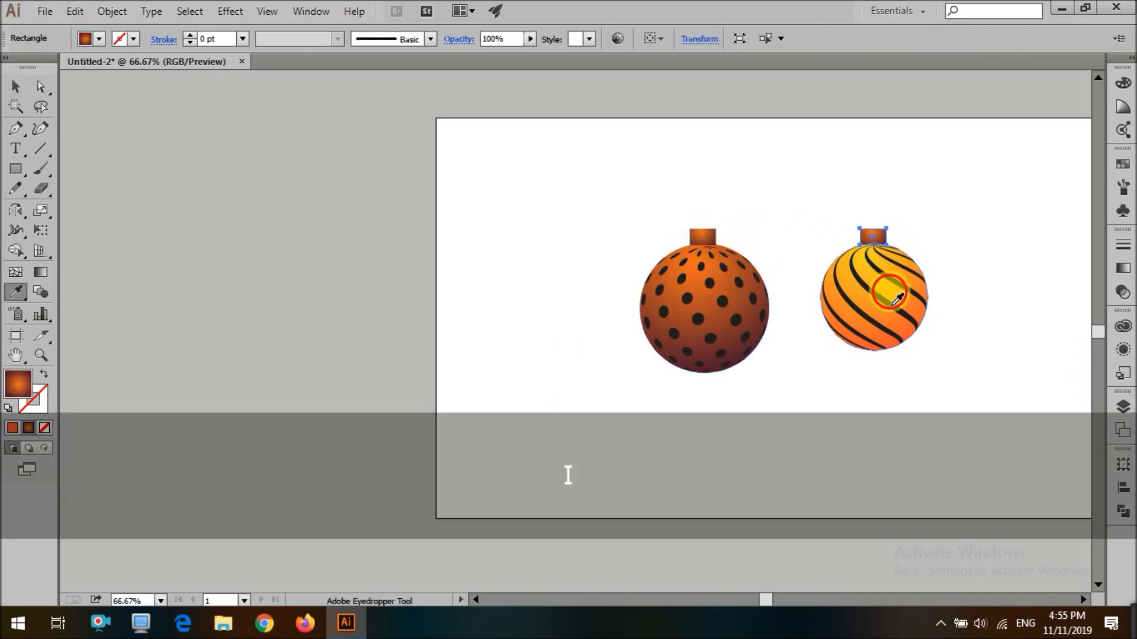
{"action": "left_click", "coordinate": [890, 292]}
Redirect the striped sphere cap's gradient with the Gradient tool
{"action": "key", "text": "v"}
{"action": "left_click", "coordinate": [839, 395]}
{"action": "scroll", "coordinate": [877, 236], "scroll_direction": "up", "scroll_amount": 2}
{"action": "left_click", "coordinate": [877, 235]}
{"action": "key", "text": "g"}
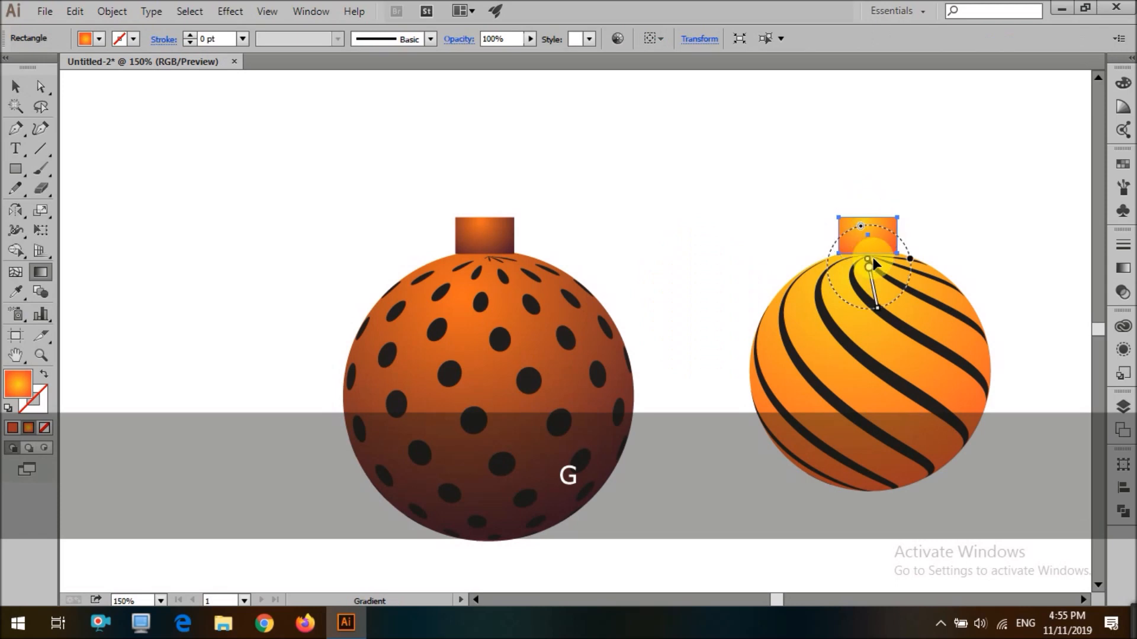
{"action": "left_click_drag", "start_coordinate": [918, 278], "coordinate": [987, 327]}
Redirect the dotted sphere cap's gradient with the Gradient tool
{"action": "key", "text": "v"}
{"action": "left_click", "coordinate": [504, 226]}
{"action": "key", "text": "g"}
{"action": "left_click_drag", "start_coordinate": [494, 229], "coordinate": [617, 305]}
{"action": "key", "text": "v"}
{"action": "left_click", "coordinate": [678, 251]}
Draw a thin vertical string rectangle above the striped cap and give it the sphere's gradient with the Eyedropper
{"action": "scroll", "coordinate": [678, 251], "scroll_direction": "down", "scroll_amount": 4}
{"action": "scroll", "coordinate": [701, 309], "scroll_direction": "up", "scroll_amount": 3}
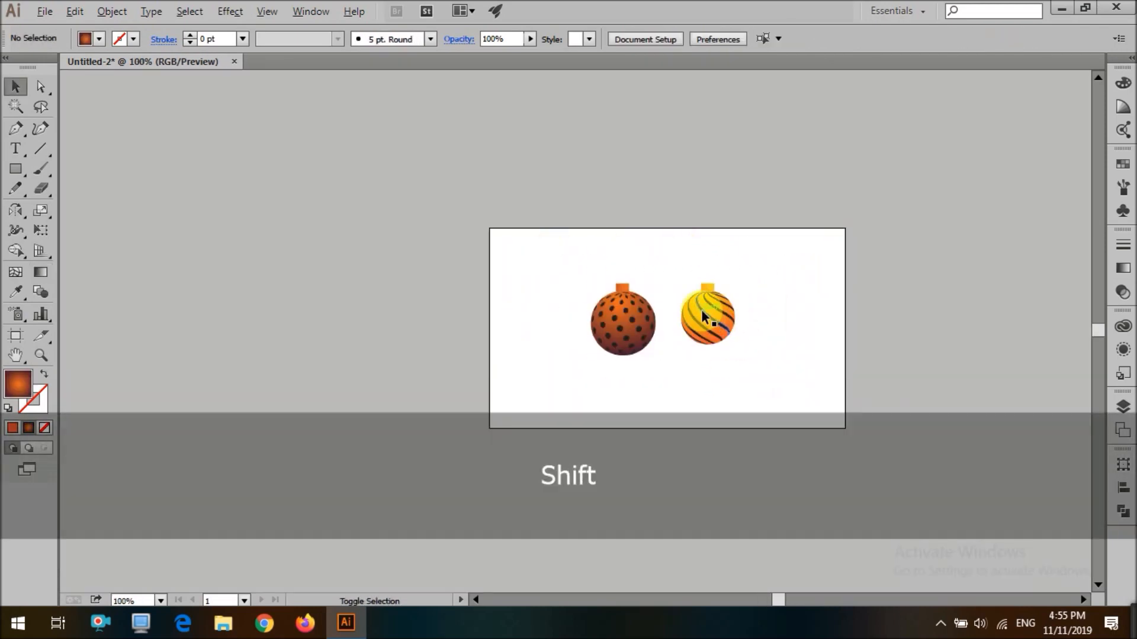
{"action": "key", "text": "m"}
{"action": "left_click_drag", "start_coordinate": [720, 235], "coordinate": [726, 105]}
{"action": "key", "text": "v"}
{"action": "left_click_drag", "start_coordinate": [718, 213], "coordinate": [717, 212]}
{"action": "key", "text": "i"}
{"action": "left_click", "coordinate": [726, 328]}
{"action": "key", "text": "v"}
{"action": "left_click", "coordinate": [758, 288]}
{"action": "left_click_drag", "start_coordinate": [714, 297], "coordinate": [723, 297]}
{"action": "scroll", "coordinate": [740, 326], "scroll_direction": "up", "scroll_amount": 3}
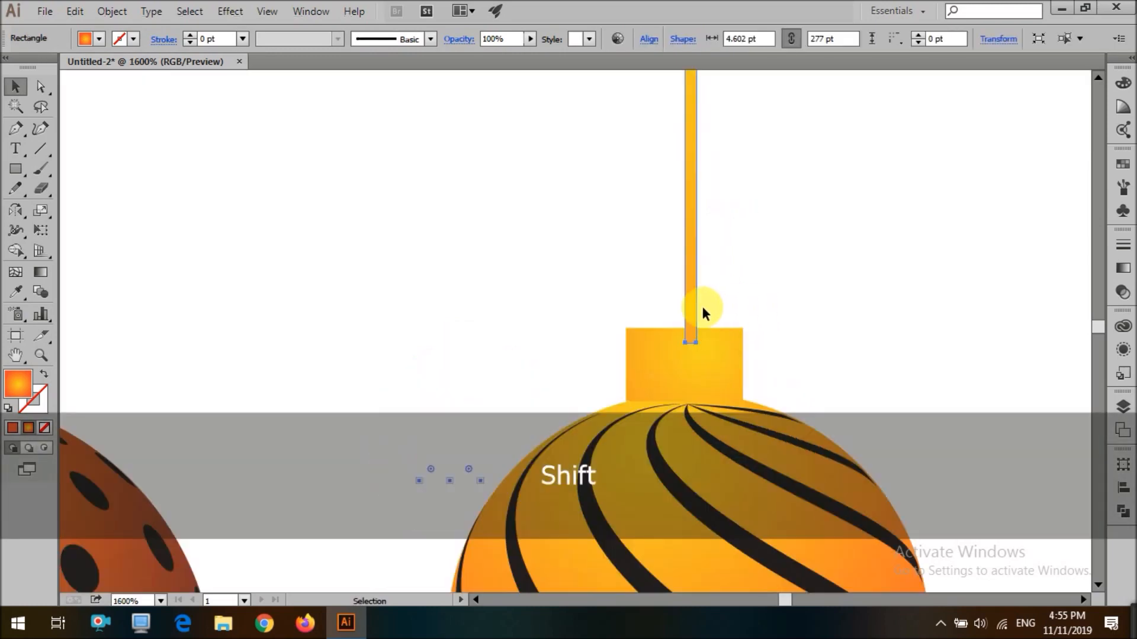
Apply the Shape Builder tool to the string's lower end where it meets the cap
{"action": "mouse_move", "coordinate": [469, 316]}
{"action": "left_mouse_down"}
{"action": "mouse_move", "coordinate": [442, 348]}
{"action": "mouse_move", "coordinate": [444, 418]}
{"action": "mouse_move", "coordinate": [432, 308]}
{"action": "left_mouse_up"}
{"action": "scroll", "coordinate": [443, 313], "scroll_direction": "down", "scroll_amount": 3}
{"action": "left_click", "coordinate": [345, 416], "text": "shift"}
{"action": "key", "text": "shift+m"}
{"action": "mouse_move", "coordinate": [445, 354]}
{"action": "left_mouse_down"}
{"action": "mouse_move", "coordinate": [411, 320]}
{"action": "mouse_move", "coordinate": [448, 369]}
{"action": "left_mouse_up"}
Run the string's gradient vertically along its length with the Gradient tool
{"action": "key", "text": "v"}
{"action": "left_click", "coordinate": [531, 259]}
{"action": "scroll", "coordinate": [530, 261], "scroll_direction": "down", "scroll_amount": 5}
{"action": "left_click", "coordinate": [531, 286]}
{"action": "key", "text": "g"}
{"action": "left_click_drag", "start_coordinate": [516, 292], "coordinate": [652, 546]}
{"action": "key", "text": "v"}
{"action": "left_click", "coordinate": [762, 399]}
Replace the dotted sphere's cap with a copy of the striped sphere's string and cap
{"action": "scroll", "coordinate": [762, 399], "scroll_direction": "up", "scroll_amount": 2}
{"action": "scroll", "coordinate": [762, 399], "scroll_direction": "down", "scroll_amount": 2}
{"action": "left_click", "coordinate": [506, 383]}
{"action": "scroll", "coordinate": [525, 392], "scroll_direction": "up", "scroll_amount": 2}
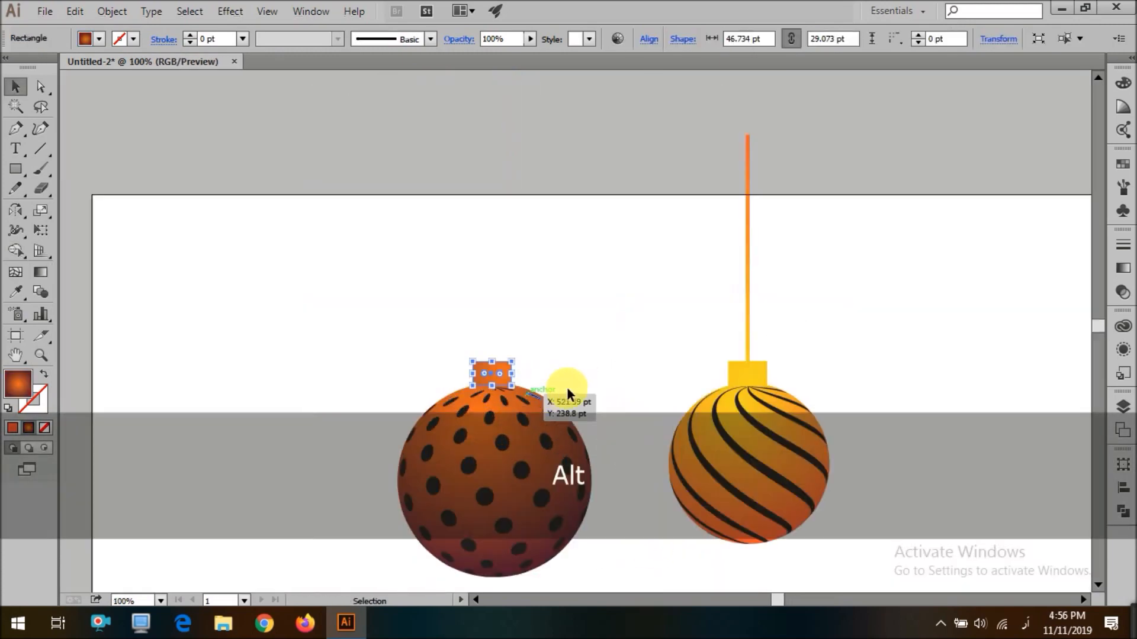
{"action": "key", "text": "Delete"}
{"action": "left_click_drag", "start_coordinate": [744, 376], "coordinate": [519, 436]}
{"action": "key", "text": "v"}
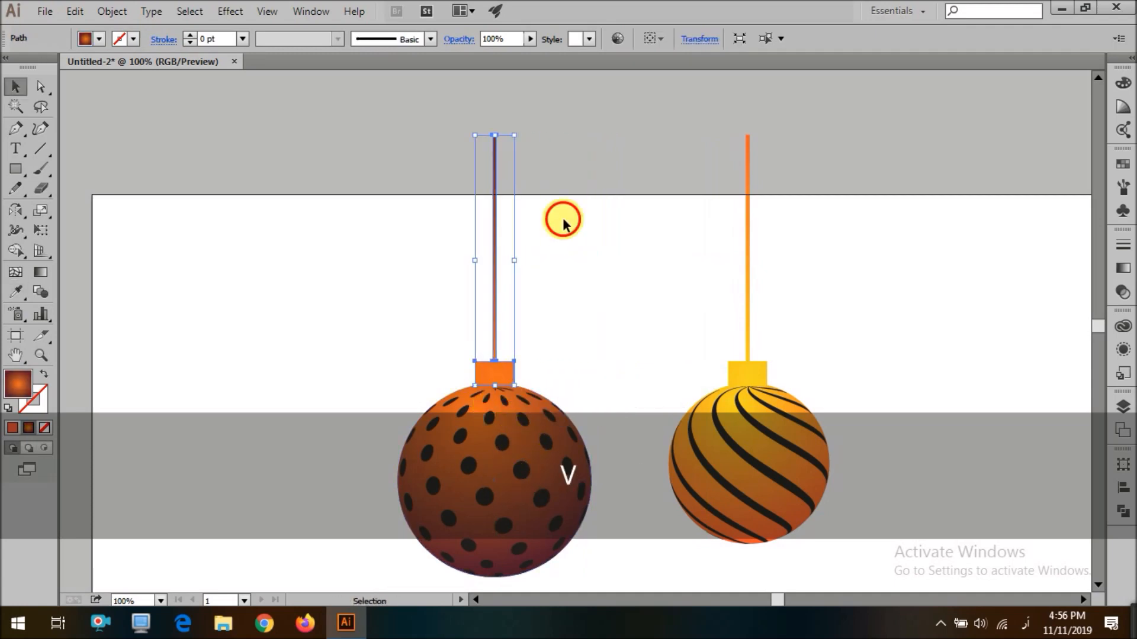
Group each ornament and move both above the artboard's top edge
{"action": "scroll", "coordinate": [561, 218], "scroll_direction": "down", "scroll_amount": 3}
{"action": "left_click_drag", "start_coordinate": [584, 195], "coordinate": [468, 440]}
{"action": "key", "text": "ctrl+g"}
{"action": "key", "text": "ctrl+g"}
{"action": "left_click_drag", "start_coordinate": [512, 410], "coordinate": [633, 273]}
{"action": "left_click_drag", "start_coordinate": [632, 274], "coordinate": [619, 185]}
{"action": "left_click", "coordinate": [599, 312]}
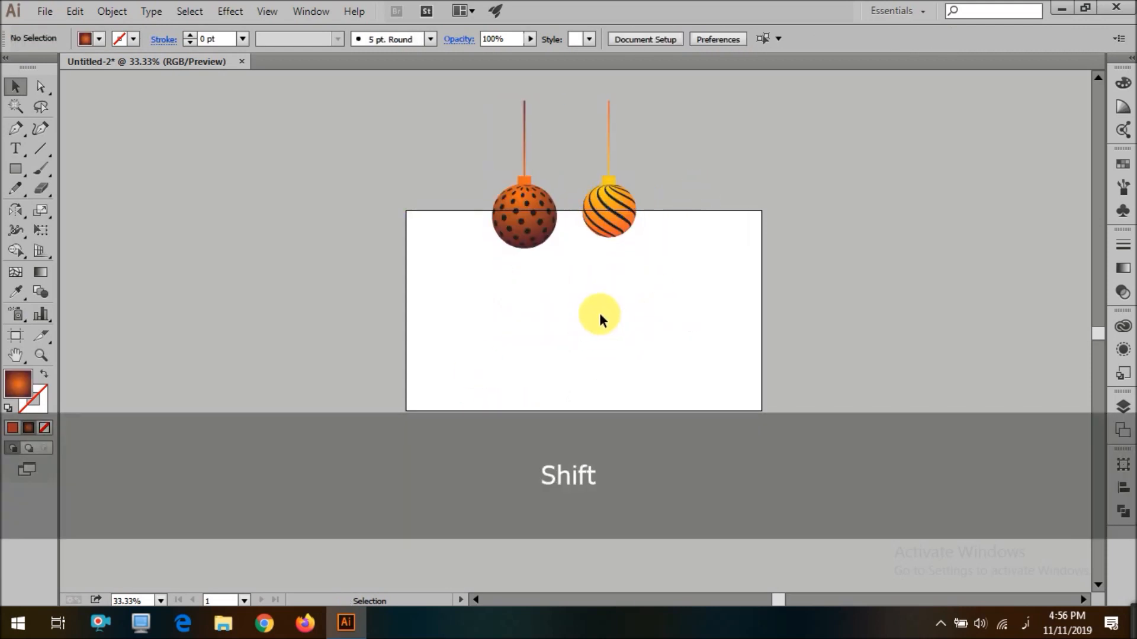
Type the text 2020 on the artboard
{"action": "scroll", "coordinate": [599, 313], "scroll_direction": "up", "scroll_amount": 2}
{"action": "key", "text": "t"}
{"action": "left_click", "coordinate": [487, 312]}
{"action": "type", "text": "0"}
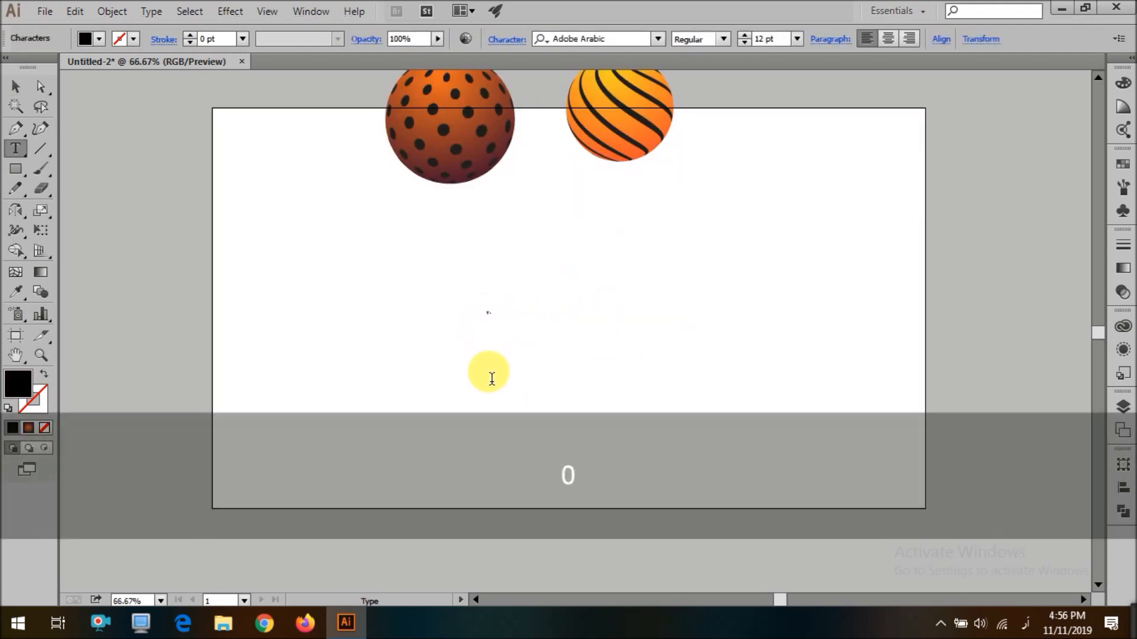
{"action": "left_click", "coordinate": [15, 86]}
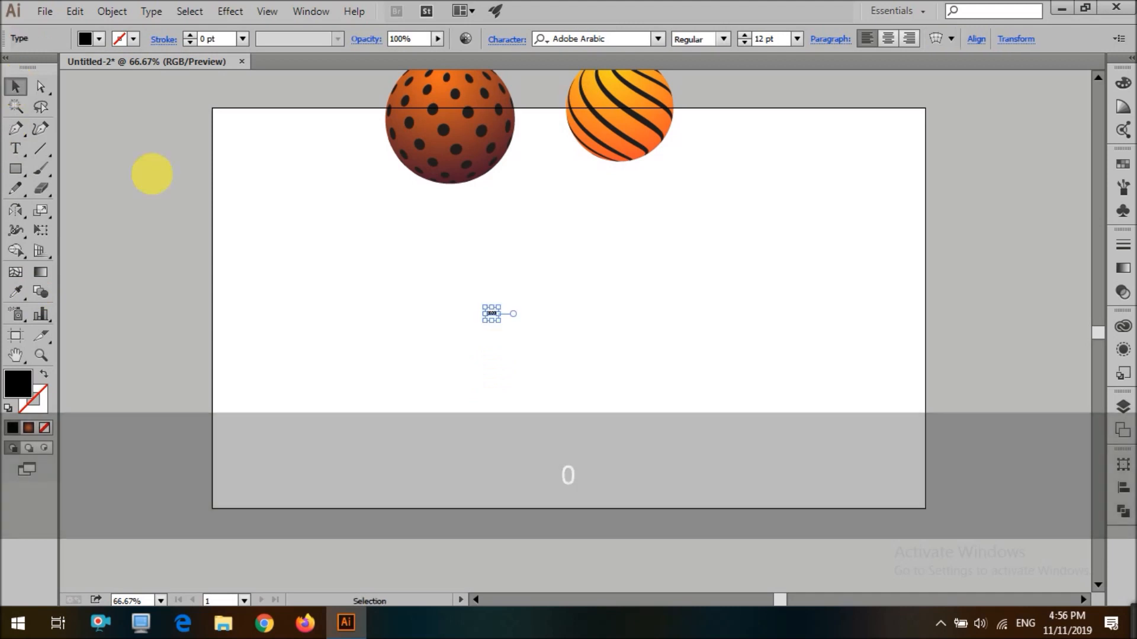
Scale the 2020 text up and set its font to Gotham Black
{"action": "left_click_drag", "start_coordinate": [499, 311], "coordinate": [784, 302]}
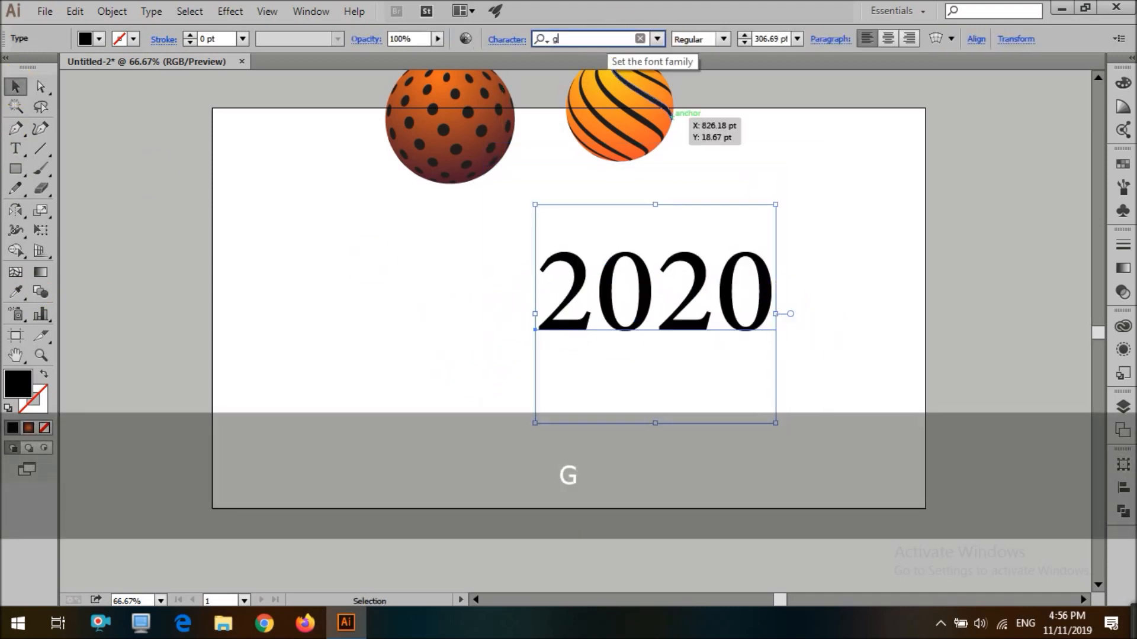
{"action": "type", "text": "gotham"}
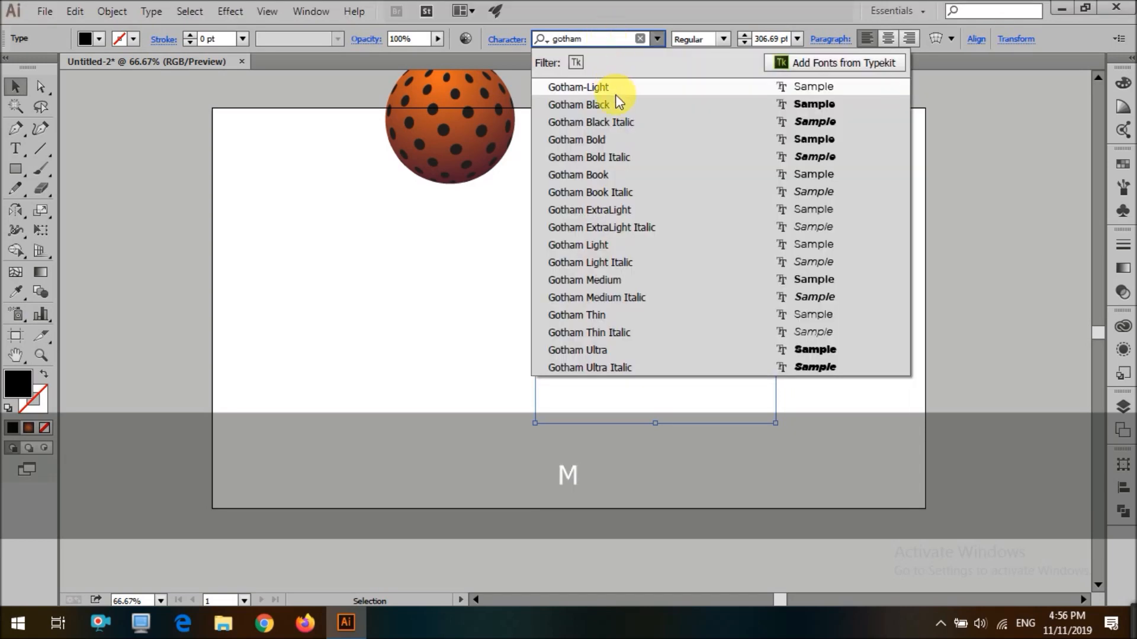
{"action": "left_click", "coordinate": [610, 105]}
Position the 2020 text on the artboard and convert it to outlines
{"action": "left_click_drag", "start_coordinate": [857, 299], "coordinate": [670, 346]}
{"action": "left_click_drag", "start_coordinate": [710, 325], "coordinate": [694, 314]}
{"action": "left_click_drag", "start_coordinate": [794, 309], "coordinate": [802, 311]}
{"action": "left_click_drag", "start_coordinate": [719, 318], "coordinate": [729, 318]}
{"action": "right_click", "coordinate": [726, 313]}
{"action": "left_click", "coordinate": [761, 426]}
Delete the first 0 from the outlined 2020 text
{"action": "double_click", "coordinate": [532, 349]}
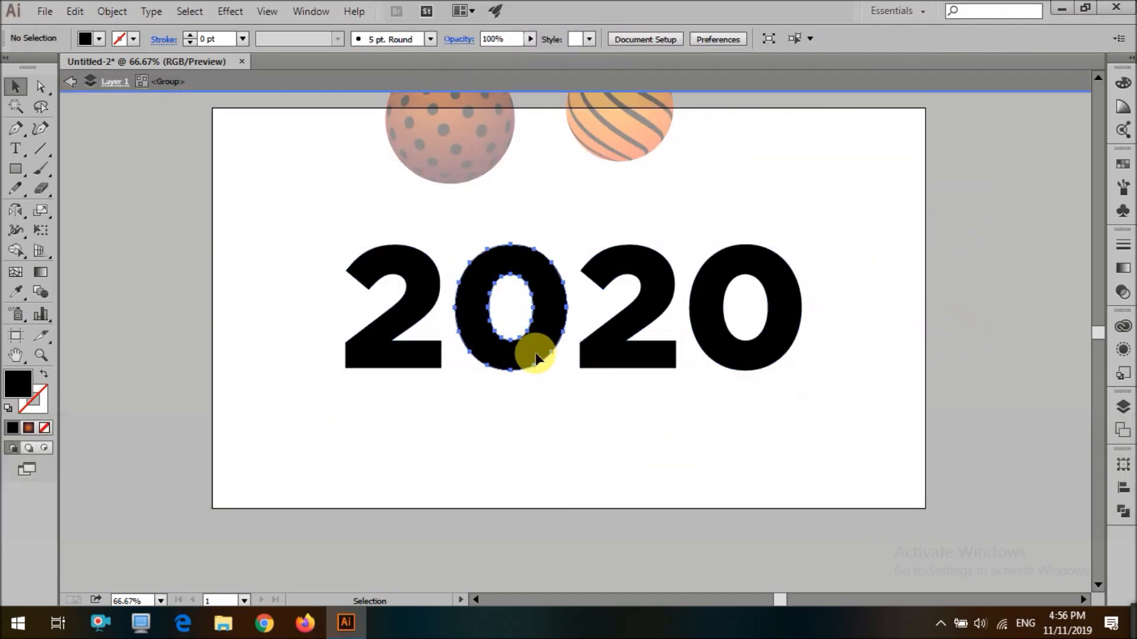
{"action": "key", "text": "Delete"}
{"action": "double_click", "coordinate": [535, 349]}
Move the dotted ornament into the gap left by the deleted 0 and group it
{"action": "scroll", "coordinate": [502, 278], "scroll_direction": "up", "scroll_amount": 2}
{"action": "left_click_drag", "start_coordinate": [454, 193], "coordinate": [521, 386]}
{"action": "key", "text": "ctrl+g"}
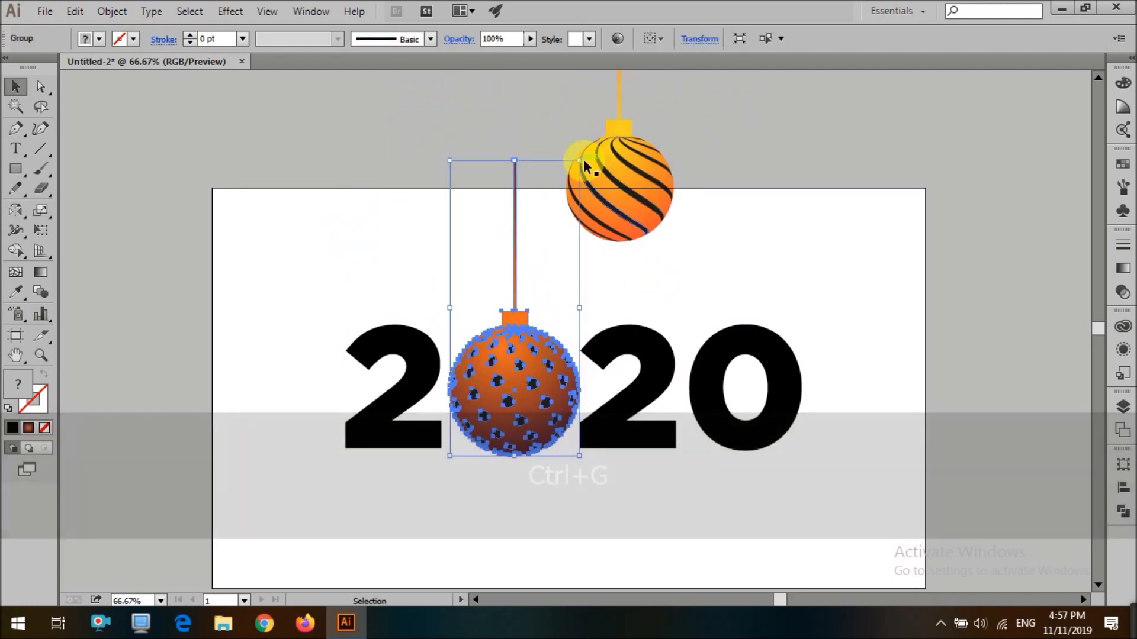
{"action": "left_click_drag", "start_coordinate": [579, 161], "coordinate": [597, 120]}
{"action": "left_click_drag", "start_coordinate": [542, 377], "coordinate": [532, 380]}
{"action": "left_click", "coordinate": [719, 283]}
{"action": "scroll", "coordinate": [719, 284], "scroll_direction": "down", "scroll_amount": 3}
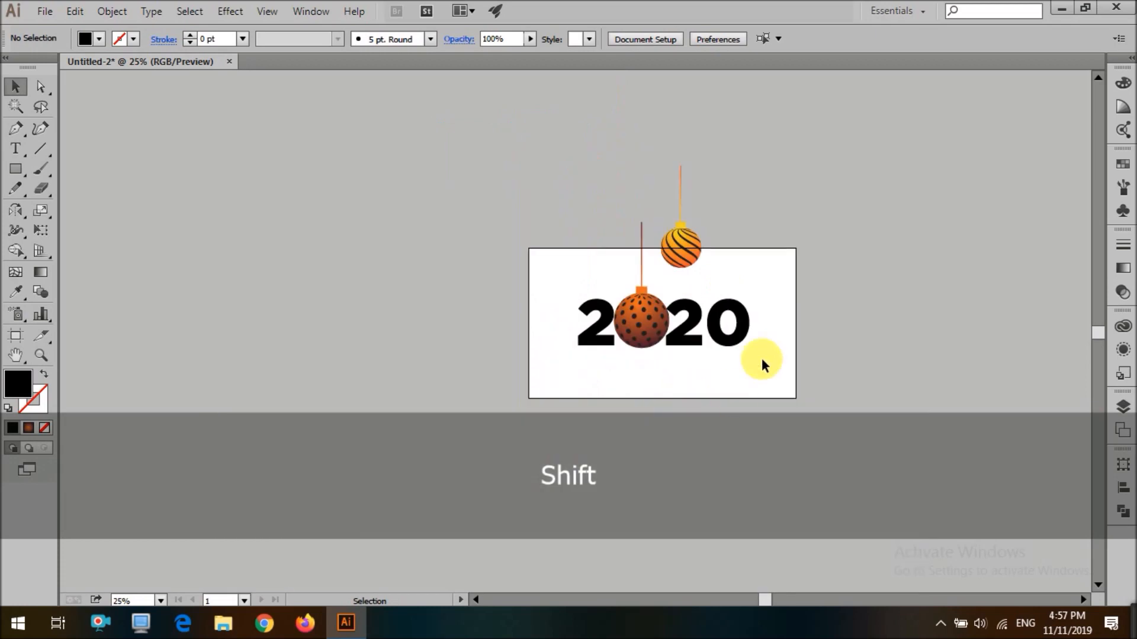
Place the striped ornament slightly higher, overlapping the dotted ornament on its right
{"action": "left_click", "coordinate": [581, 339], "text": "shift"}
{"action": "left_click", "coordinate": [655, 363]}
{"action": "scroll", "coordinate": [656, 363], "scroll_direction": "up", "scroll_amount": 2}
{"action": "double_click", "coordinate": [526, 320]}
{"action": "left_click_drag", "start_coordinate": [527, 321], "coordinate": [536, 320]}
{"action": "left_click_drag", "start_coordinate": [657, 363], "coordinate": [816, 305]}
{"action": "scroll", "coordinate": [711, 281], "scroll_direction": "up", "scroll_amount": 2}
{"action": "left_click_drag", "start_coordinate": [710, 280], "coordinate": [661, 313]}
{"action": "double_click", "coordinate": [699, 444]}
{"action": "scroll", "coordinate": [698, 442], "scroll_direction": "down", "scroll_amount": 5}
{"action": "scroll", "coordinate": [693, 344], "scroll_direction": "up", "scroll_amount": 5}
{"action": "left_click", "coordinate": [703, 299]}
{"action": "left_click", "coordinate": [708, 285]}
{"action": "scroll", "coordinate": [713, 283], "scroll_direction": "down", "scroll_amount": 2}
{"action": "scroll", "coordinate": [710, 332], "scroll_direction": "up", "scroll_amount": 2}
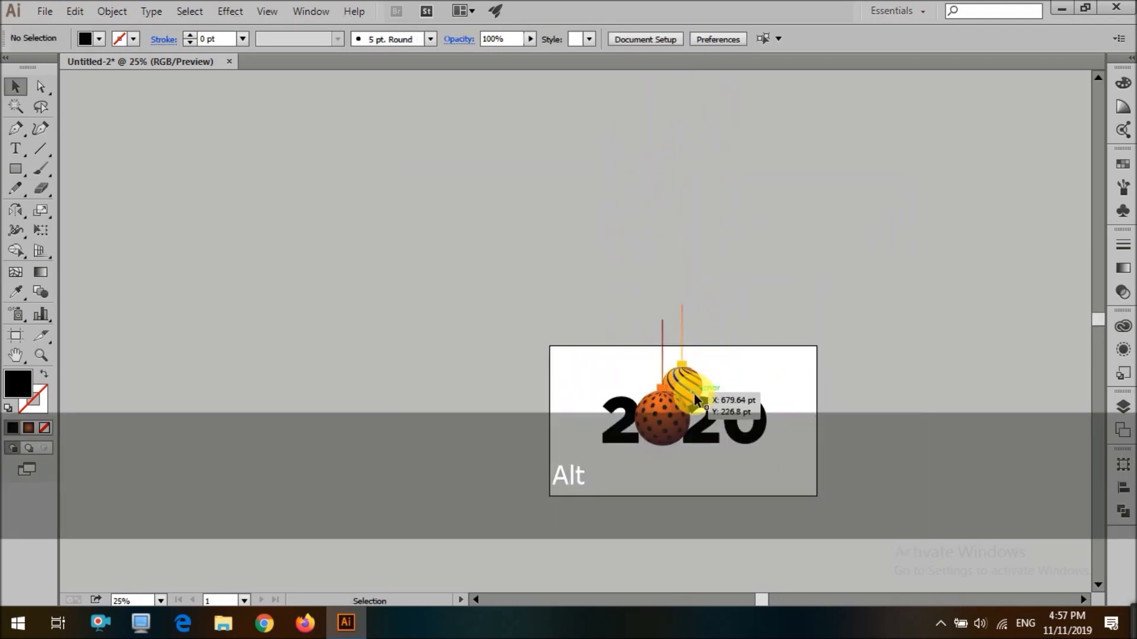
{"action": "scroll", "coordinate": [694, 393], "scroll_direction": "up", "scroll_amount": 3}
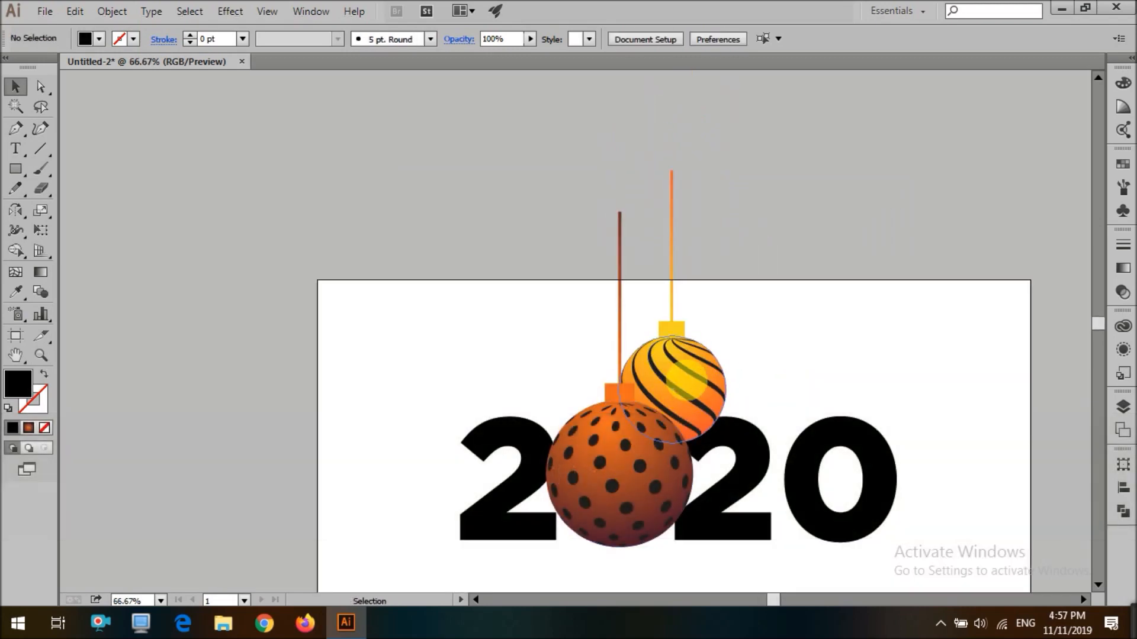
Duplicate the striped ornament and scale the copy down
{"action": "left_click_drag", "start_coordinate": [673, 384], "coordinate": [585, 351]}
{"action": "left_click_drag", "start_coordinate": [638, 139], "coordinate": [626, 176]}
Delete the small striped copy's string and tuck it behind the dotted ornament's left side
{"action": "double_click", "coordinate": [577, 252]}
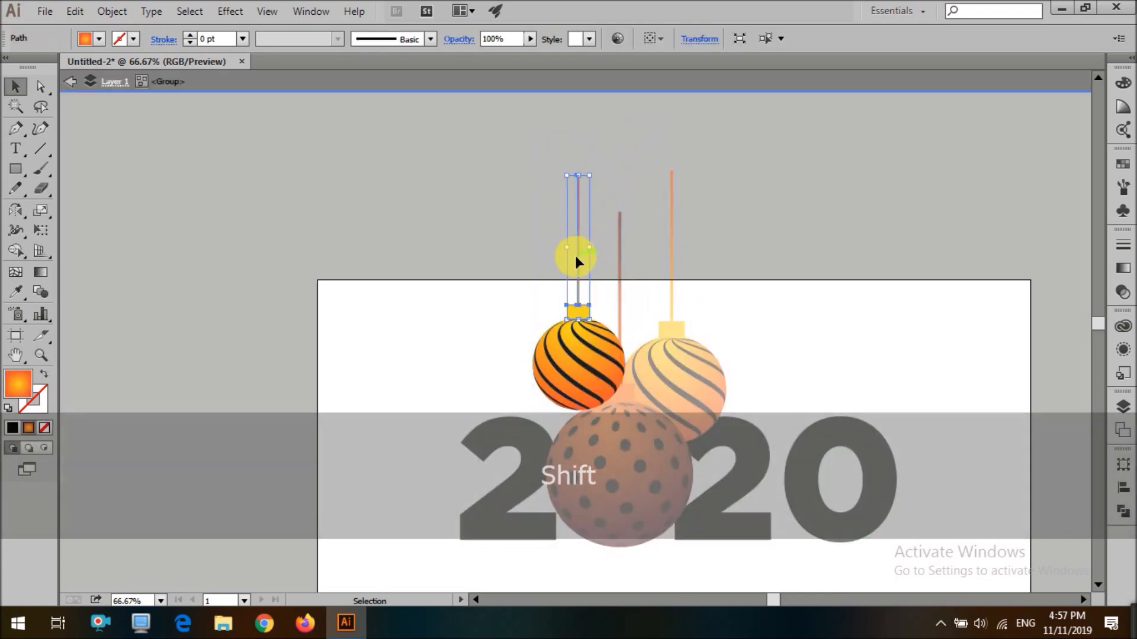
{"action": "key", "text": "Delete"}
{"action": "double_click", "coordinate": [549, 247]}
{"action": "left_click_drag", "start_coordinate": [599, 339], "coordinate": [554, 402]}
{"action": "left_click", "coordinate": [609, 393]}
{"action": "key", "text": "ctrl+shift+a"}
{"action": "left_click_drag", "start_coordinate": [605, 374], "coordinate": [567, 383]}
{"action": "left_click", "coordinate": [517, 327]}
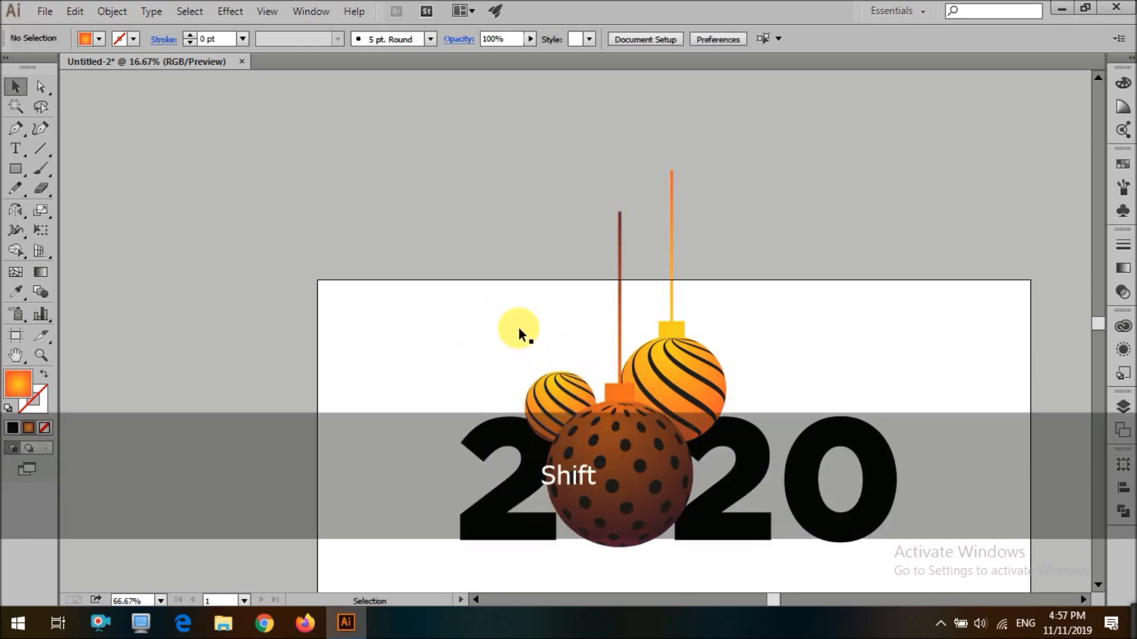
Duplicate the dotted ornament and delete the copy's string
{"action": "scroll", "coordinate": [502, 367], "scroll_direction": "down", "scroll_amount": 4}
{"action": "scroll", "coordinate": [502, 367], "scroll_direction": "up", "scroll_amount": 2}
{"action": "scroll", "coordinate": [481, 353], "scroll_direction": "up", "scroll_amount": 3}
{"action": "left_click_drag", "start_coordinate": [603, 423], "coordinate": [549, 214]}
{"action": "scroll", "coordinate": [555, 250], "scroll_direction": "up", "scroll_amount": 3}
{"action": "double_click", "coordinate": [528, 185]}
{"action": "left_click", "coordinate": [529, 184]}
{"action": "key", "text": "Delete"}
Shrink the dotted copy, place it above the small striped ornament, and send it to the back
{"action": "double_click", "coordinate": [432, 176]}
{"action": "left_click", "coordinate": [524, 237]}
{"action": "left_click_drag", "start_coordinate": [637, 197], "coordinate": [551, 282]}
{"action": "left_click_drag", "start_coordinate": [490, 342], "coordinate": [544, 328]}
{"action": "left_click_drag", "start_coordinate": [544, 329], "coordinate": [546, 361]}
{"action": "left_click_drag", "start_coordinate": [546, 369], "coordinate": [547, 372]}
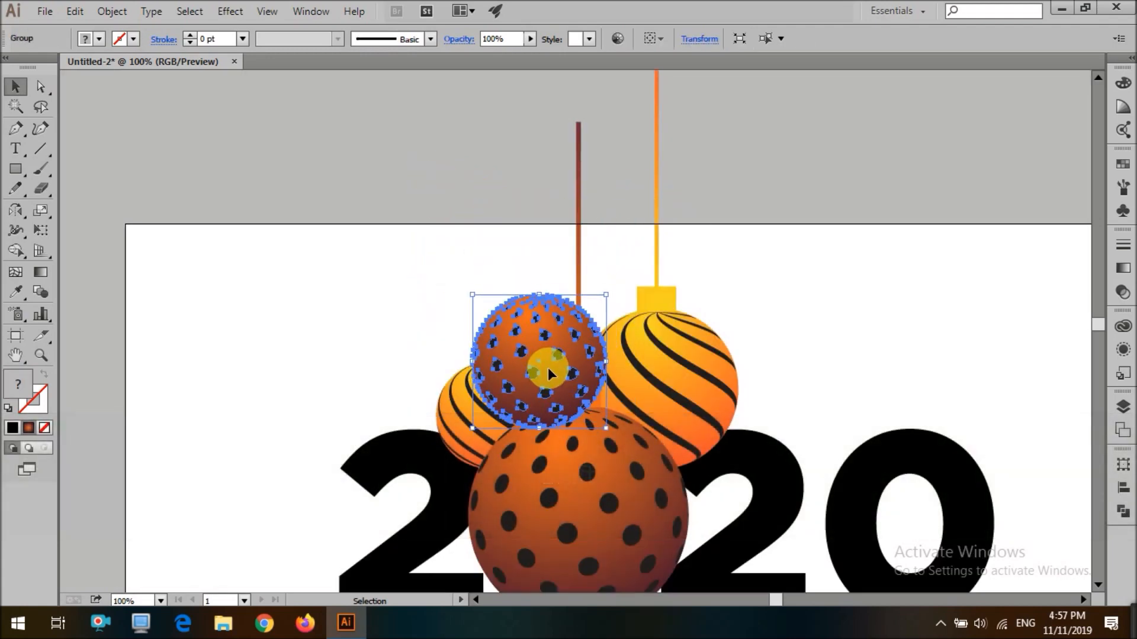
{"action": "key", "text": "ctrl+shift+bracketleft"}
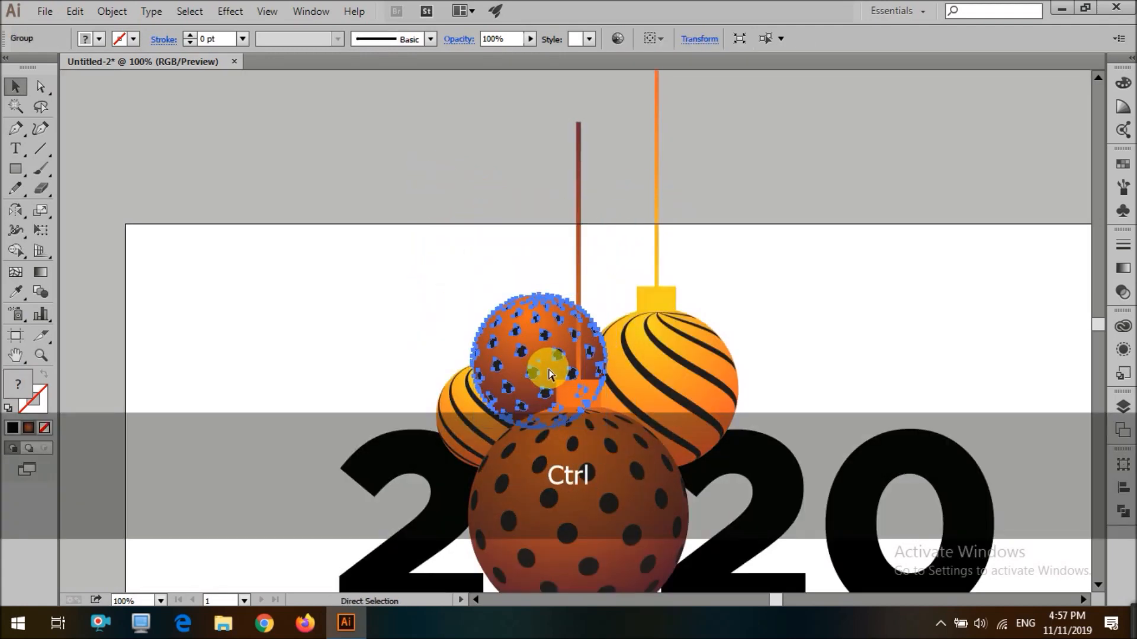
{"action": "left_click", "coordinate": [578, 254]}
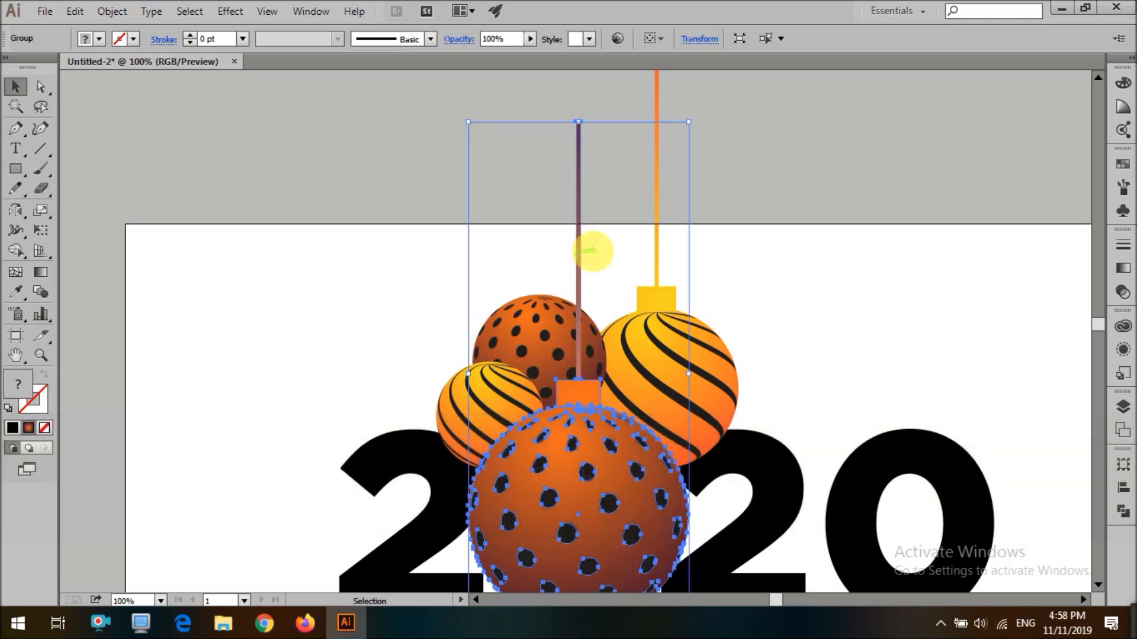
Lower the small dotted ornament's cap onto its sphere and delete the front dotted ornament's string and cap
{"action": "double_click", "coordinate": [578, 272]}
{"action": "left_click_drag", "start_coordinate": [579, 272], "coordinate": [538, 159]}
{"action": "mouse_move", "coordinate": [560, 295]}
{"action": "left_mouse_down"}
{"action": "mouse_move", "coordinate": [546, 275]}
{"action": "mouse_move", "coordinate": [551, 289]}
{"action": "mouse_move", "coordinate": [538, 285]}
{"action": "mouse_move", "coordinate": [567, 293]}
{"action": "left_mouse_up"}
{"action": "scroll", "coordinate": [545, 290], "scroll_direction": "up", "scroll_amount": 3}
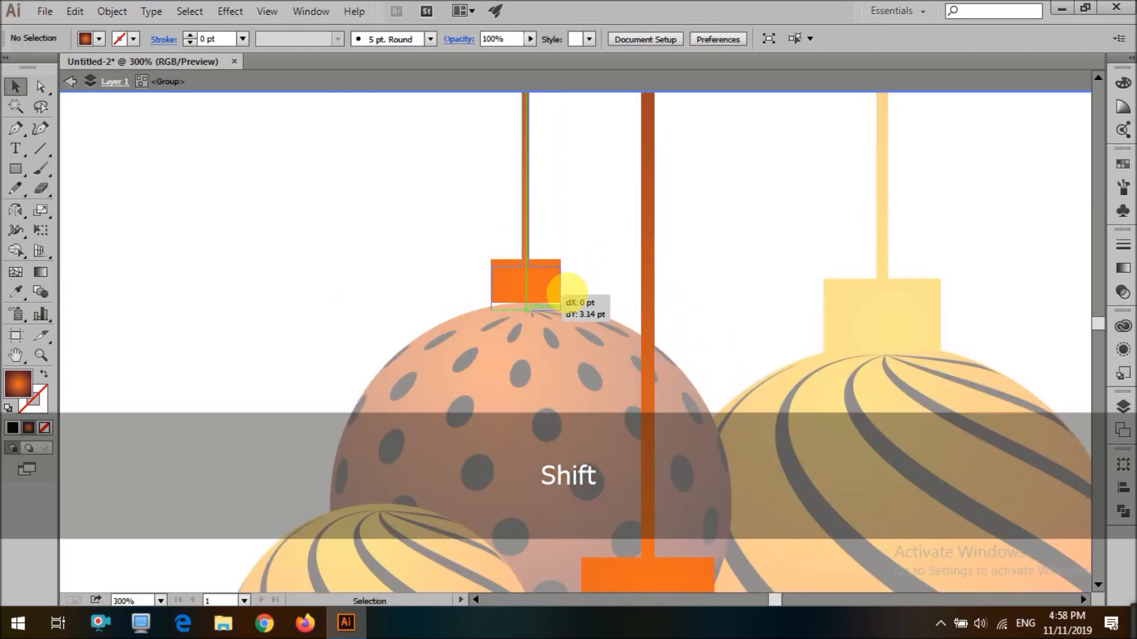
{"action": "scroll", "coordinate": [603, 282], "scroll_direction": "down", "scroll_amount": 3}
{"action": "left_click", "coordinate": [603, 278]}
{"action": "key", "text": "Delete"}
{"action": "scroll", "coordinate": [650, 273], "scroll_direction": "down", "scroll_amount": 4}
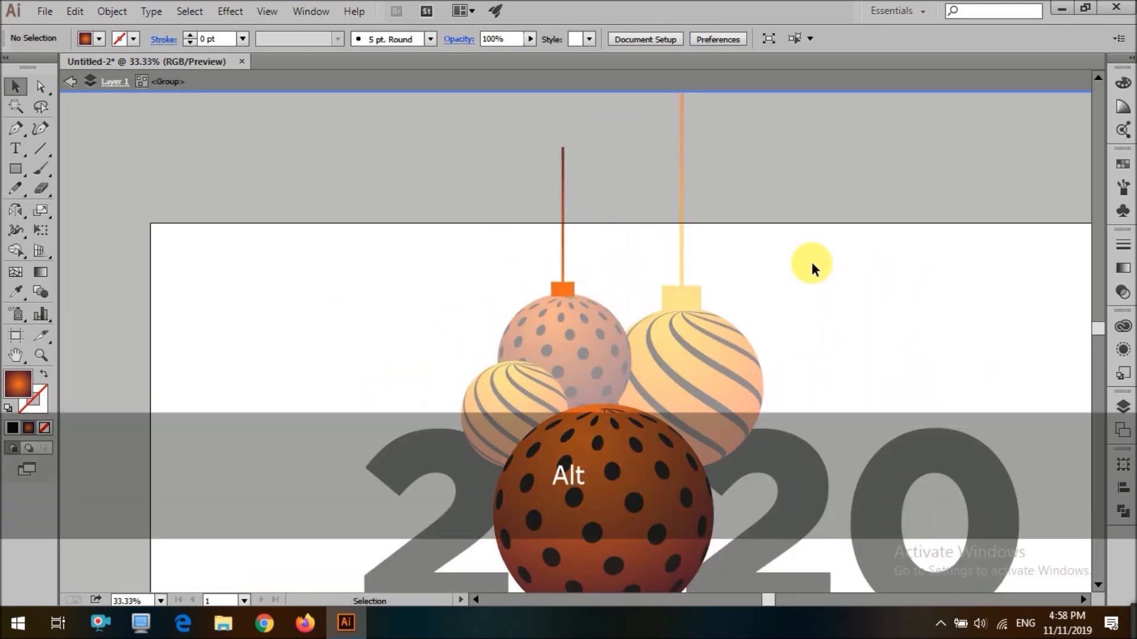
Draw a rectangle covering the whole artboard, send it to the back, and sample the ornament's orange gradient into it
{"action": "double_click", "coordinate": [813, 261]}
{"action": "scroll", "coordinate": [833, 272], "scroll_direction": "down", "scroll_amount": 1}
{"action": "scroll", "coordinate": [753, 379], "scroll_direction": "up", "scroll_amount": 1}
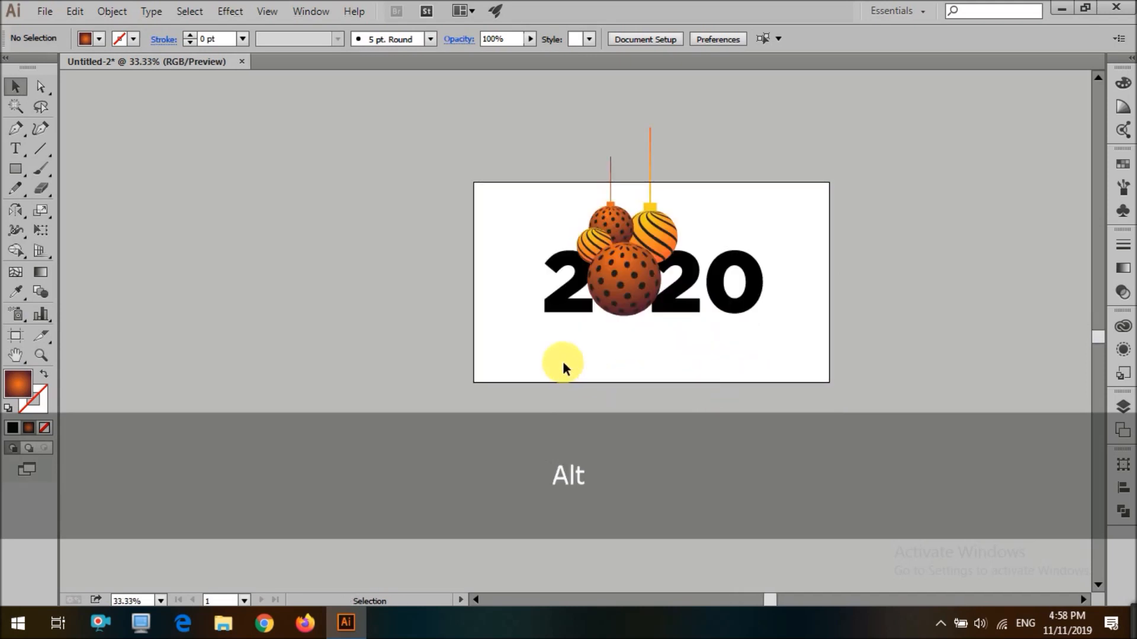
{"action": "key", "text": "m"}
{"action": "left_click_drag", "start_coordinate": [484, 196], "coordinate": [829, 381]}
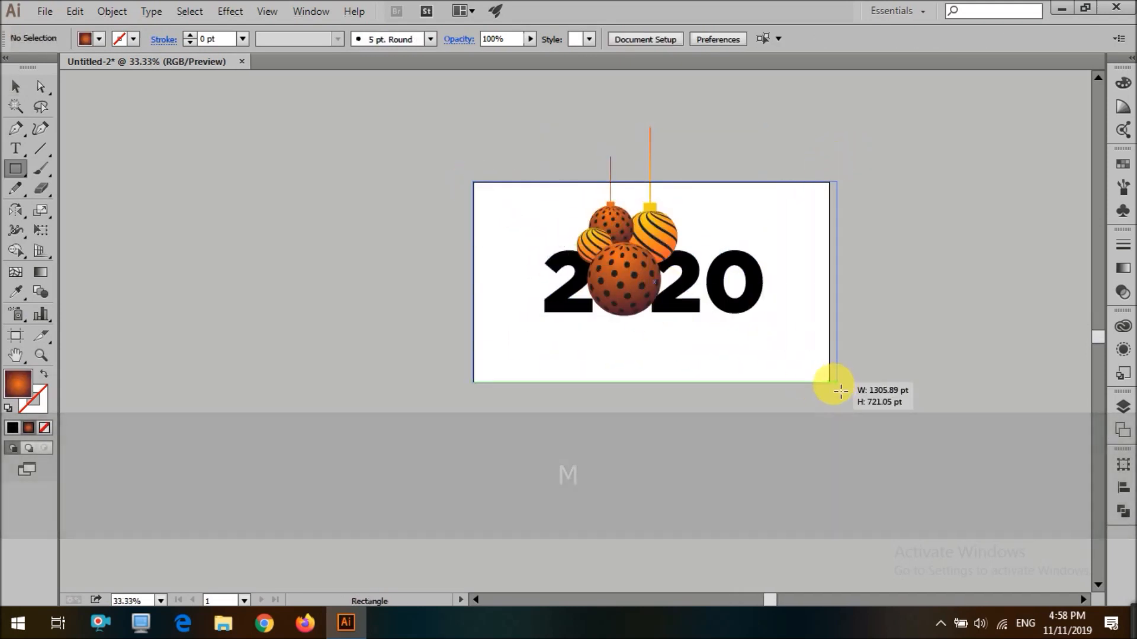
{"action": "key", "text": "ctrl+shift+bracketleft"}
{"action": "key", "text": "i"}
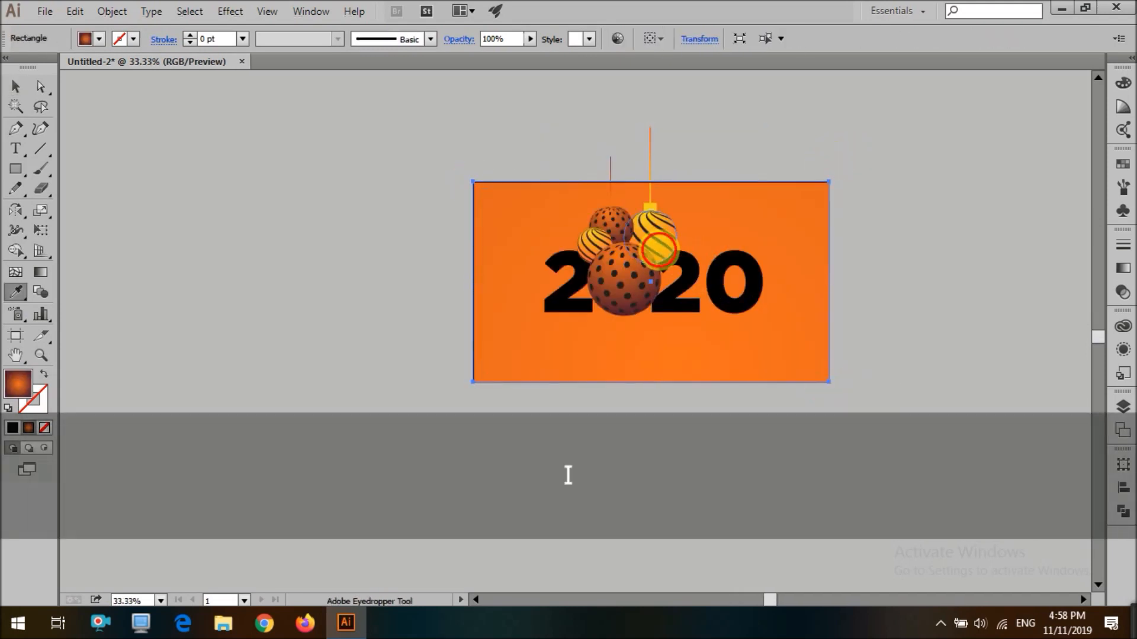
{"action": "left_click", "coordinate": [659, 250]}
Adjust the background rectangle's gradient direction with the Gradient tool
{"action": "key", "text": "v"}
{"action": "key", "text": "g"}
{"action": "left_click_drag", "start_coordinate": [914, 186], "coordinate": [839, 288]}
{"action": "left_click_drag", "start_coordinate": [879, 350], "coordinate": [755, 258]}
{"action": "left_click_drag", "start_coordinate": [453, 174], "coordinate": [675, 323]}
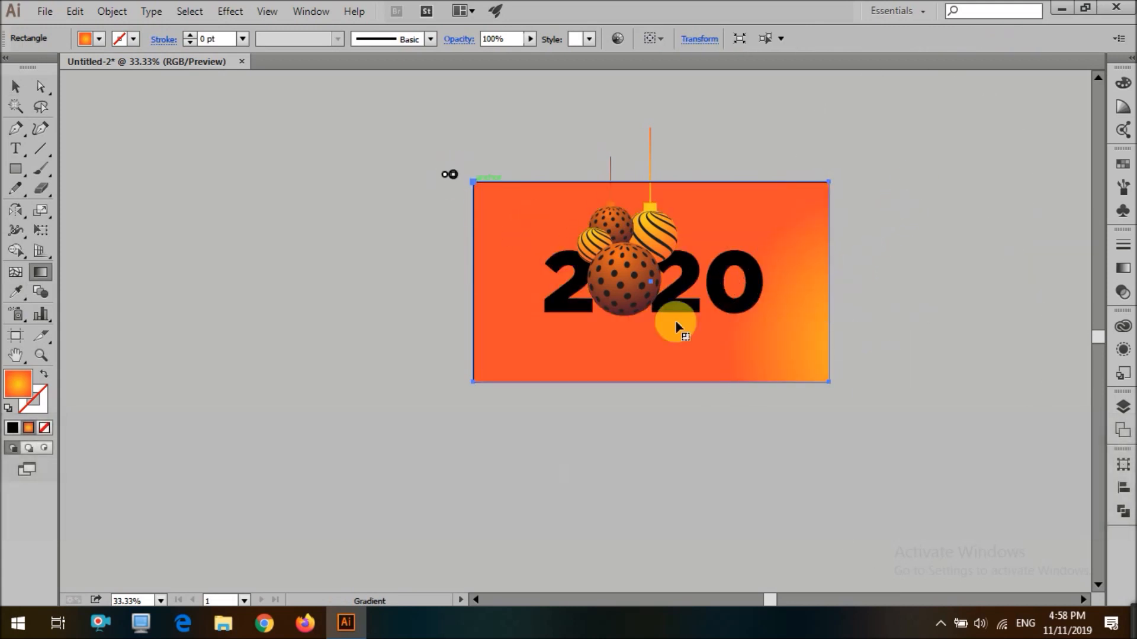
{"action": "left_click_drag", "start_coordinate": [633, 162], "coordinate": [663, 434]}
Sample the black text color onto the background rectangle and adjust it to a dark charcoal gray in the Color Picker
{"action": "left_click", "coordinate": [700, 297]}
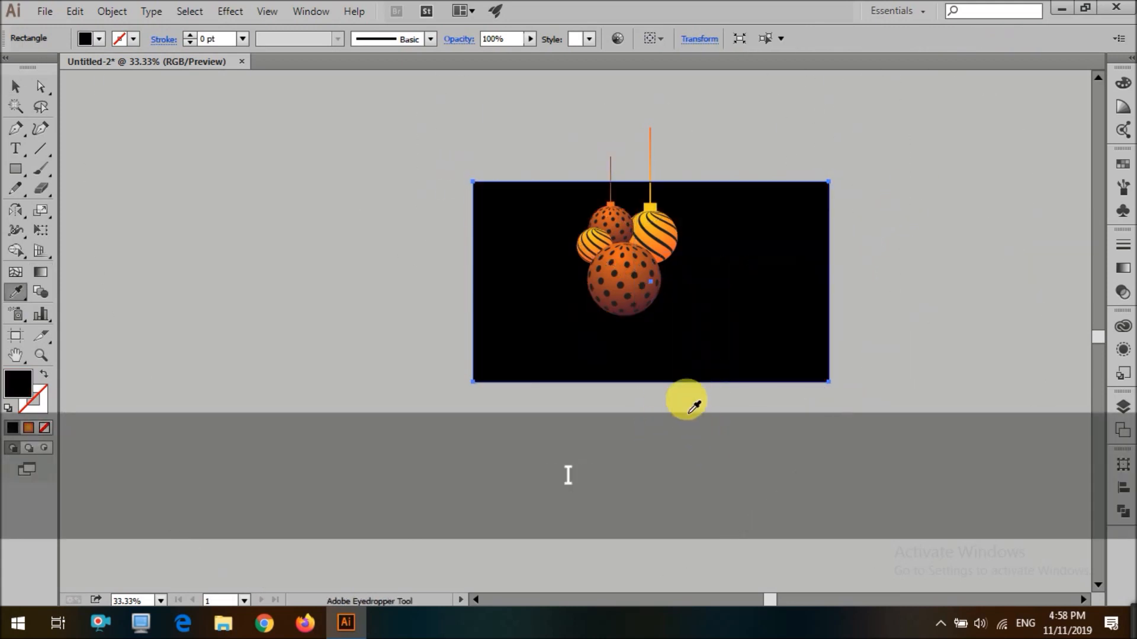
{"action": "key", "text": "v"}
{"action": "double_click", "coordinate": [18, 384]}
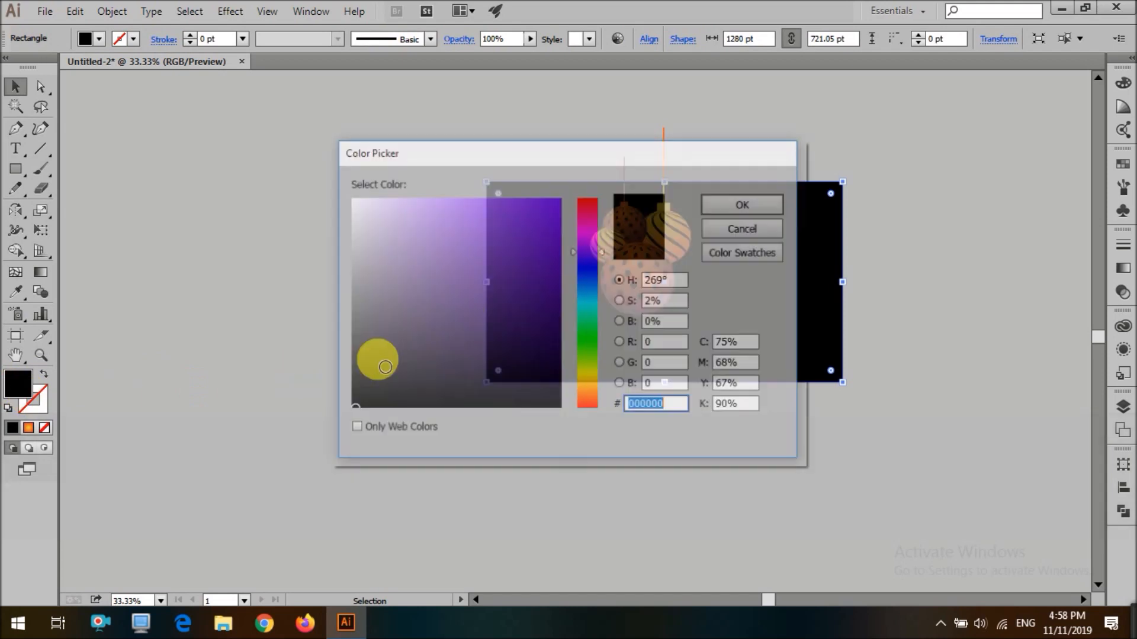
{"action": "key", "text": "Return"}
{"action": "left_click", "coordinate": [341, 388]}
Select the 2020 text and change its fill to white
{"action": "left_click", "coordinate": [715, 268]}
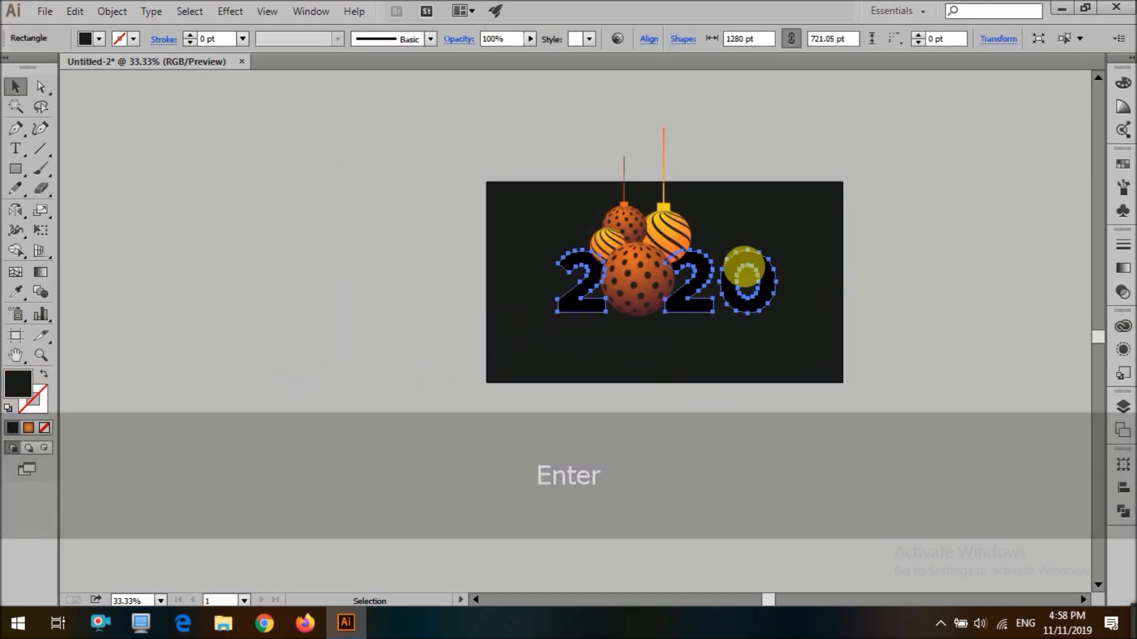
{"action": "left_click", "coordinate": [717, 266], "text": "shift"}
{"action": "left_click", "coordinate": [717, 266]}
{"action": "left_click", "coordinate": [99, 39]}
{"action": "left_click", "coordinate": [35, 70]}
{"action": "left_click", "coordinate": [367, 160]}
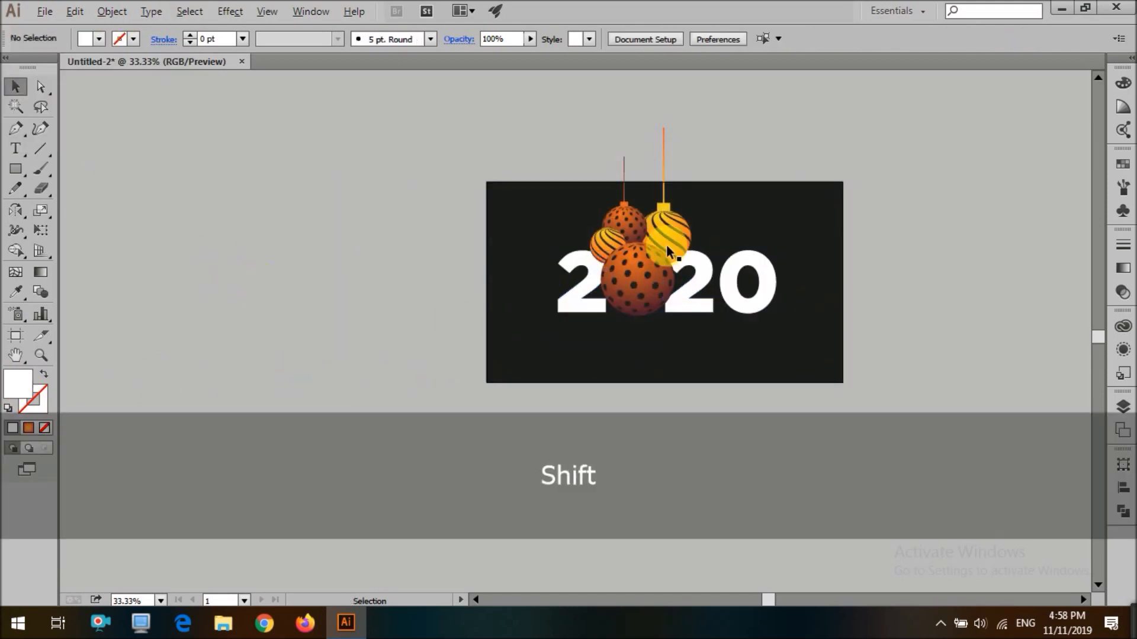
Recolor the front dotted ornament's dots with the striped ornament's yellow-orange gradient
{"action": "scroll", "coordinate": [667, 247], "scroll_direction": "up", "scroll_amount": 2}
{"action": "left_click", "coordinate": [645, 292], "text": "shift"}
{"action": "right_click", "coordinate": [580, 142]}
{"action": "left_click", "coordinate": [626, 238]}
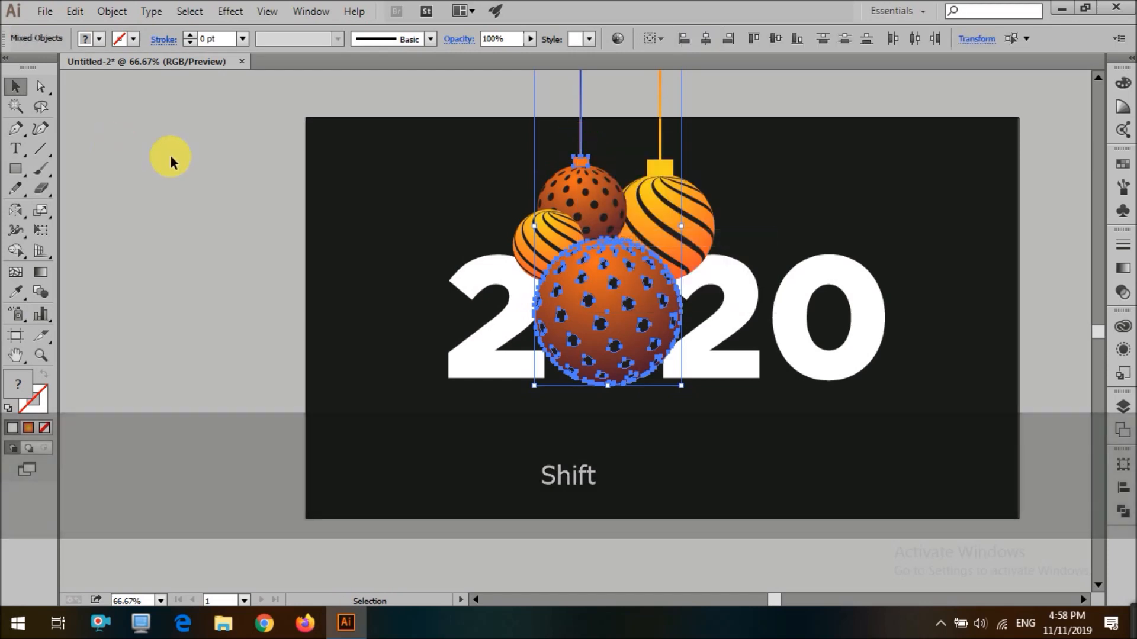
{"action": "left_click", "coordinate": [115, 147]}
{"action": "left_click", "coordinate": [609, 286]}
{"action": "left_click", "coordinate": [606, 214], "text": "shift"}
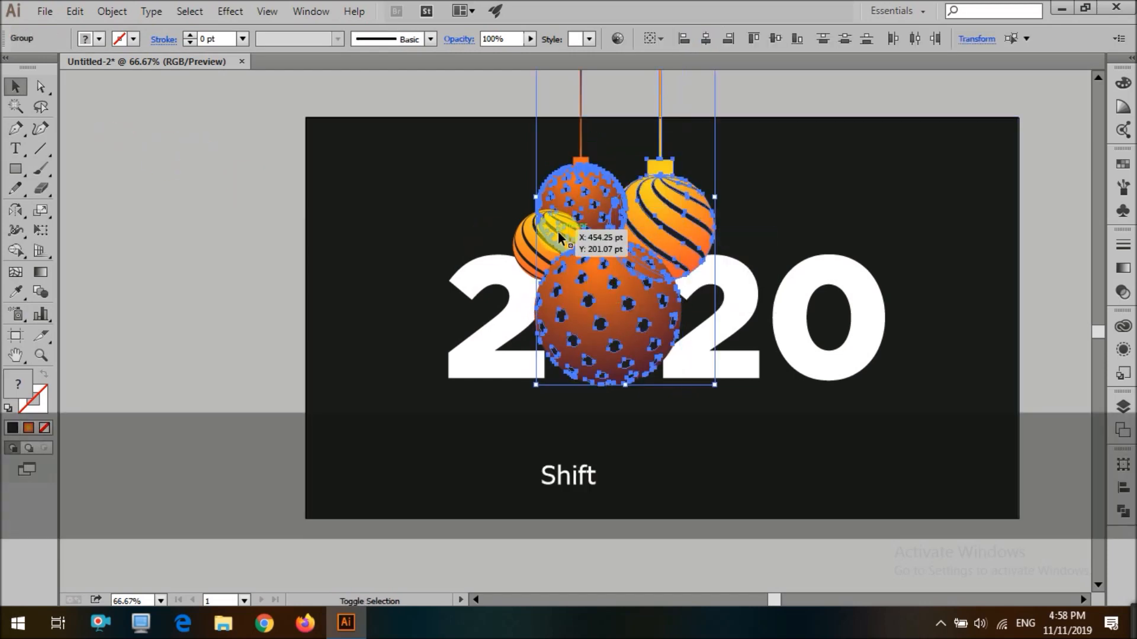
{"action": "left_click", "coordinate": [1054, 363]}
{"action": "left_click", "coordinate": [643, 324]}
{"action": "key", "text": "i"}
{"action": "left_click", "coordinate": [682, 255]}
{"action": "key", "text": "v"}
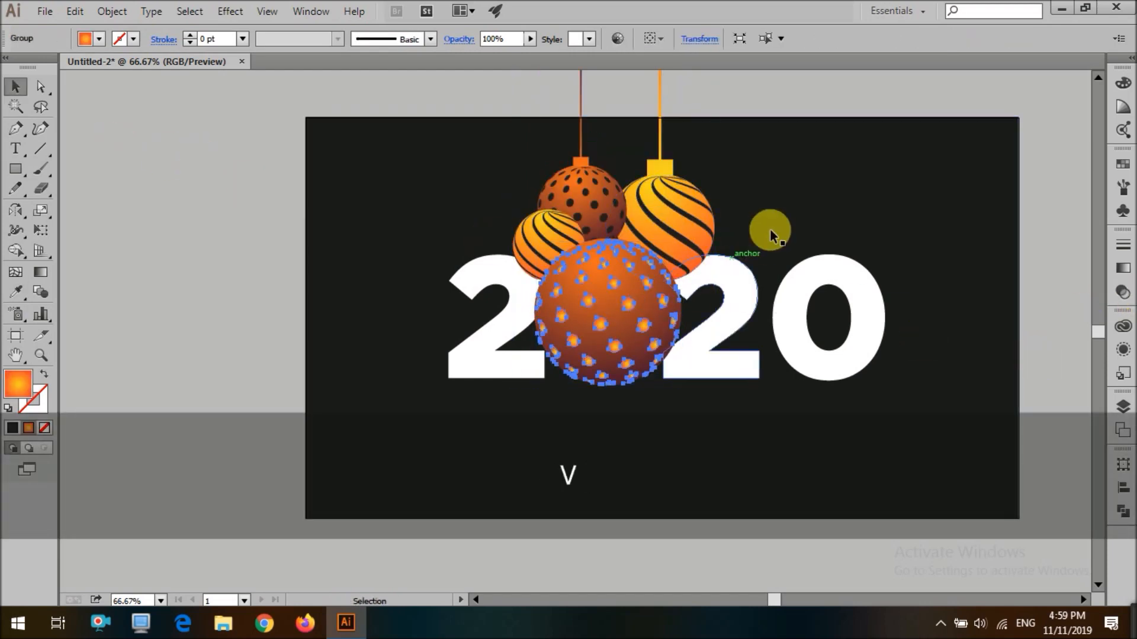
Apply the same light gradient to the small dotted ornament's dots
{"action": "key", "text": "v"}
{"action": "left_click", "coordinate": [648, 368]}
{"action": "left_click", "coordinate": [613, 208]}
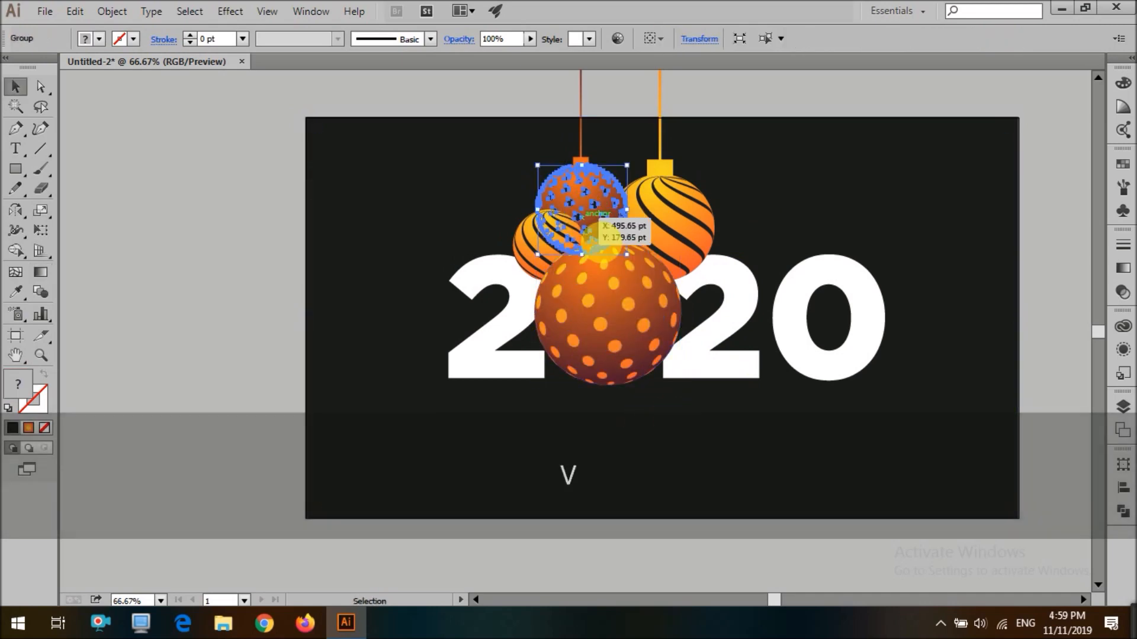
{"action": "key", "text": "i"}
{"action": "left_click", "coordinate": [627, 305]}
{"action": "key", "text": "v"}
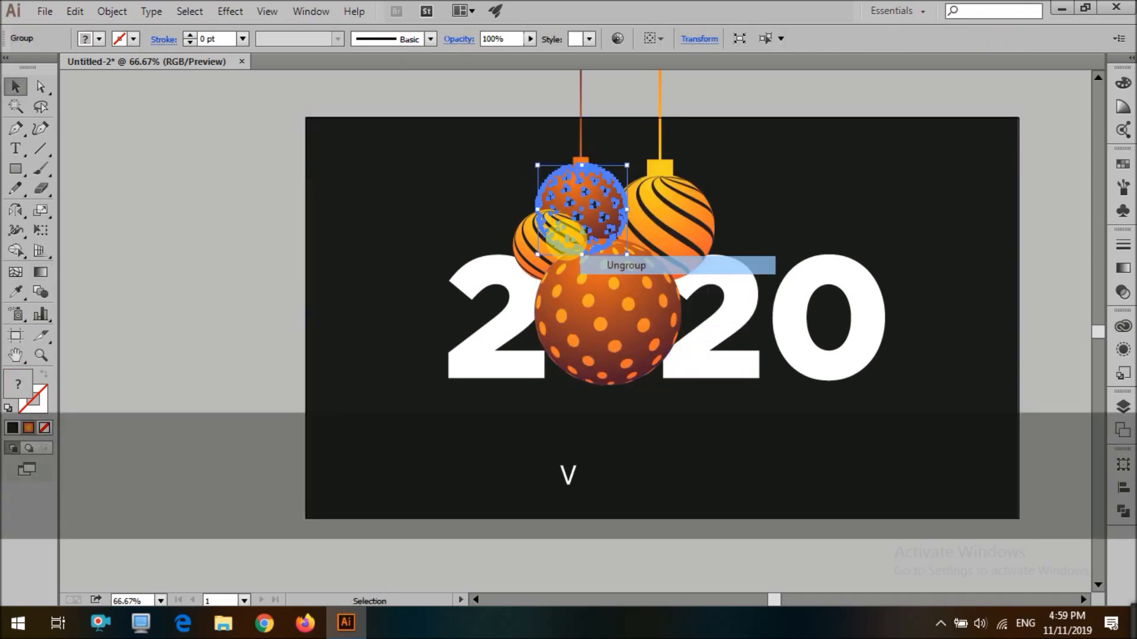
{"action": "left_click", "coordinate": [578, 203]}
{"action": "left_click", "coordinate": [615, 231]}
{"action": "key", "text": "v"}
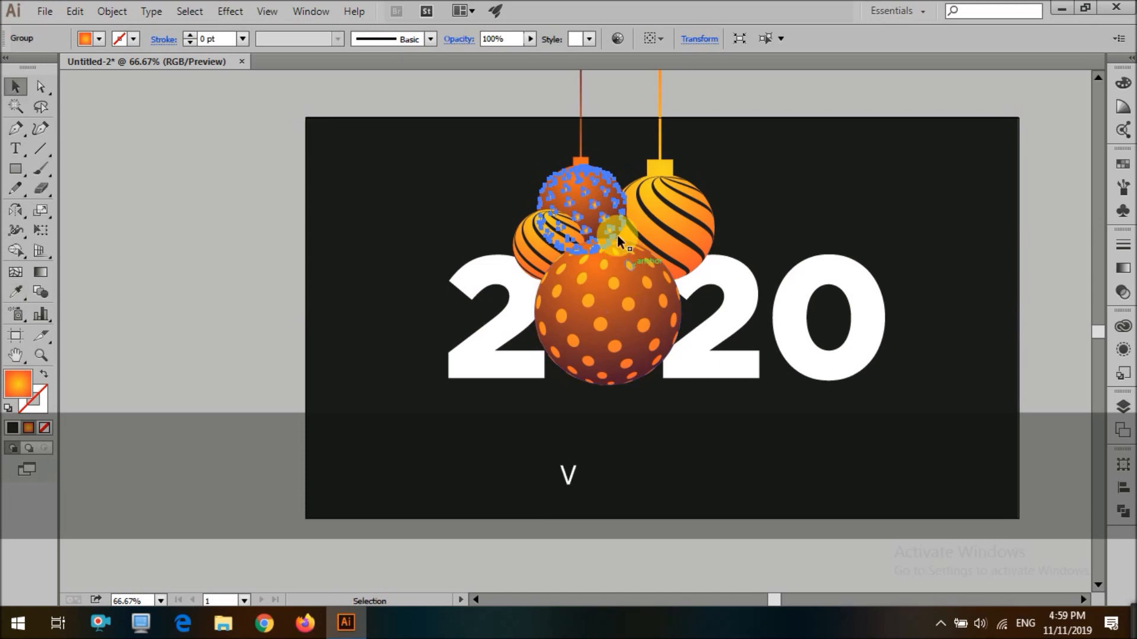
Adjust the gradient on the small striped ornament's sphere with the Gradient tool
{"action": "key", "text": "v"}
{"action": "left_click", "coordinate": [545, 246]}
{"action": "left_click", "coordinate": [552, 225]}
{"action": "left_click", "coordinate": [550, 230]}
{"action": "double_click", "coordinate": [550, 230]}
{"action": "key", "text": "o"}
{"action": "scroll", "coordinate": [557, 240], "scroll_direction": "up", "scroll_amount": 1}
{"action": "key", "text": "g"}
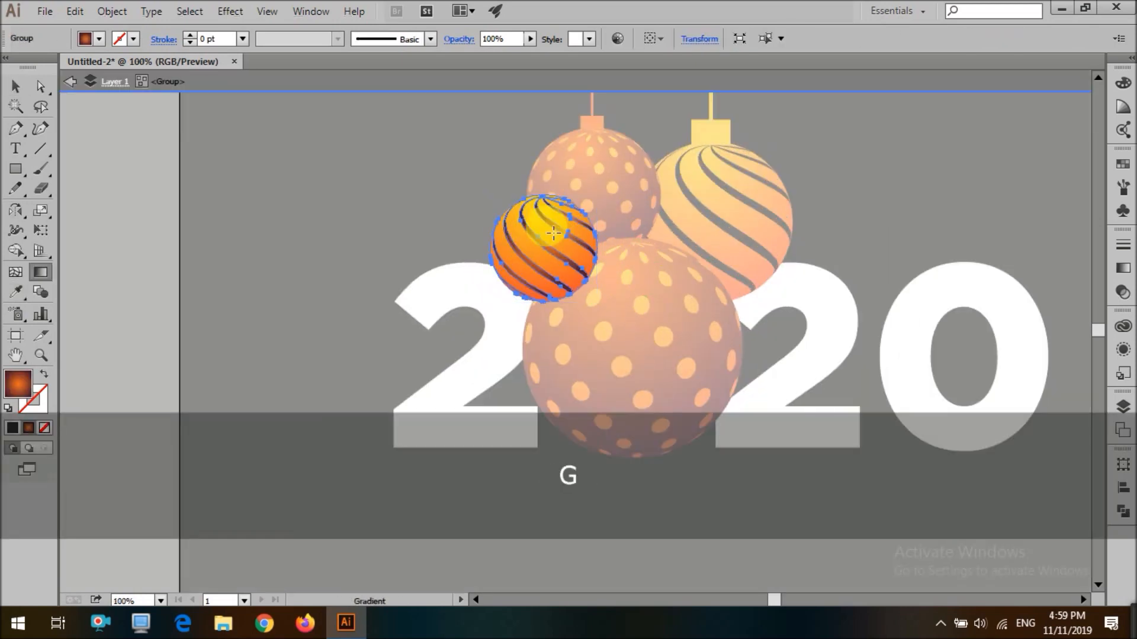
Sample a gradient onto the large striped ornament's sphere and set its direction with the Gradient tool
{"action": "key", "text": "v"}
{"action": "double_click", "coordinate": [448, 264]}
{"action": "double_click", "coordinate": [717, 263]}
{"action": "left_click", "coordinate": [720, 264]}
{"action": "key", "text": "i"}
{"action": "left_click", "coordinate": [695, 219]}
{"action": "key", "text": "v"}
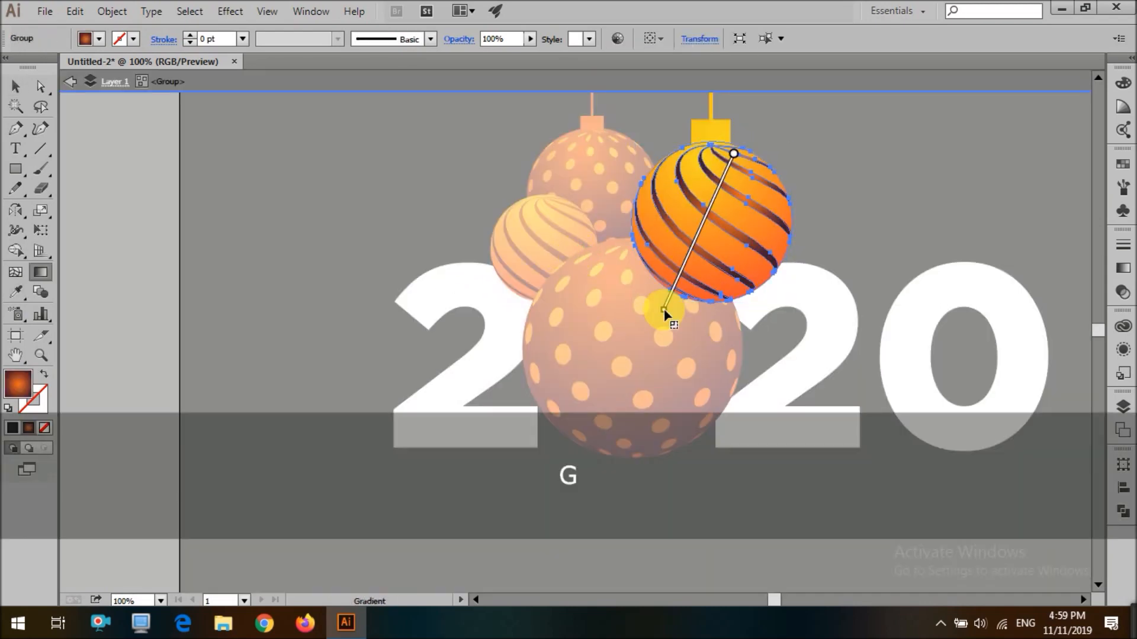
{"action": "left_click_drag", "start_coordinate": [664, 309], "coordinate": [664, 310]}
Select the ornaments and the 2020 text and nudge them down about 22 pt
{"action": "key", "text": "v"}
{"action": "left_click", "coordinate": [830, 188]}
{"action": "scroll", "coordinate": [829, 188], "scroll_direction": "down", "scroll_amount": 4}
{"action": "double_click", "coordinate": [552, 231]}
{"action": "scroll", "coordinate": [560, 238], "scroll_direction": "up", "scroll_amount": 1}
{"action": "scroll", "coordinate": [563, 241], "scroll_direction": "down", "scroll_amount": 1}
{"action": "scroll", "coordinate": [782, 331], "scroll_direction": "up", "scroll_amount": 1}
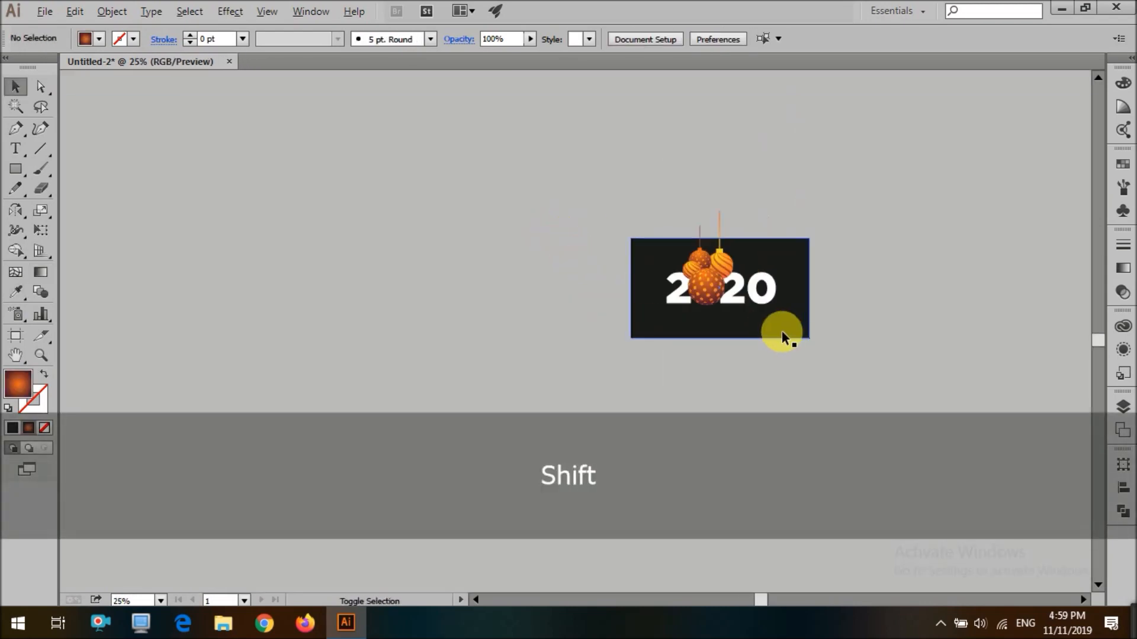
{"action": "left_click_drag", "start_coordinate": [527, 355], "coordinate": [927, 196]}
{"action": "left_click", "coordinate": [926, 195]}
{"action": "scroll", "coordinate": [926, 195], "scroll_direction": "up", "scroll_amount": 1}
{"action": "left_click_drag", "start_coordinate": [475, 228], "coordinate": [829, 379]}
{"action": "left_click", "coordinate": [763, 359], "text": "shift"}
{"action": "left_click_drag", "start_coordinate": [758, 350], "coordinate": [759, 354]}
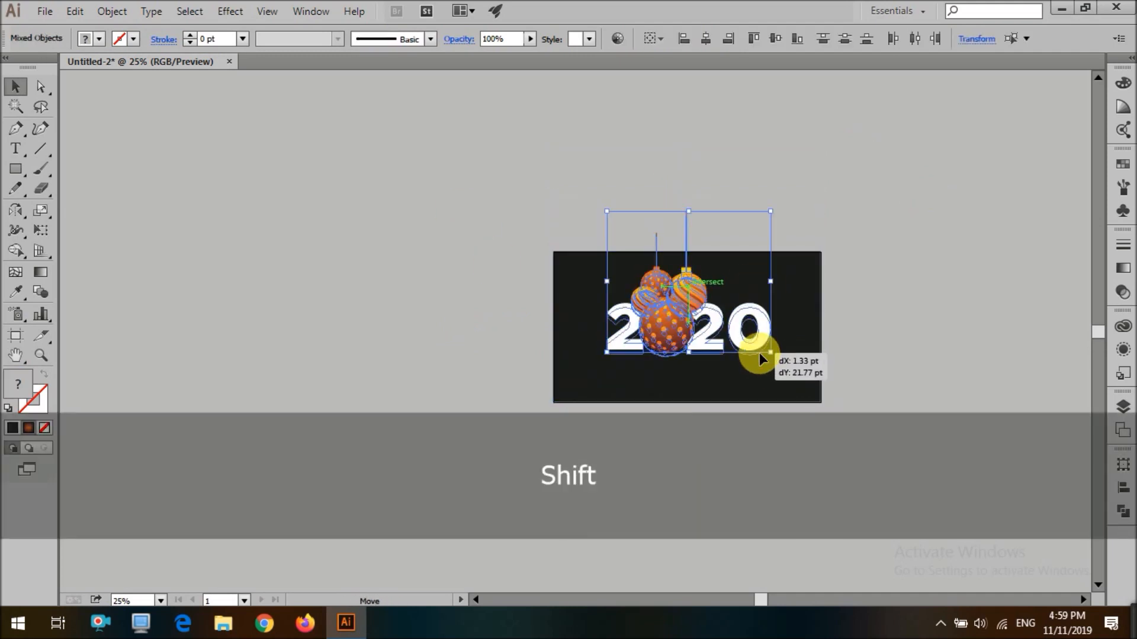
Trim the ornament strings at the background's top edge with the Shape Builder tool
{"action": "left_click", "coordinate": [688, 262]}
{"action": "left_click", "coordinate": [659, 264], "text": "shift"}
{"action": "key", "text": "shift+m"}
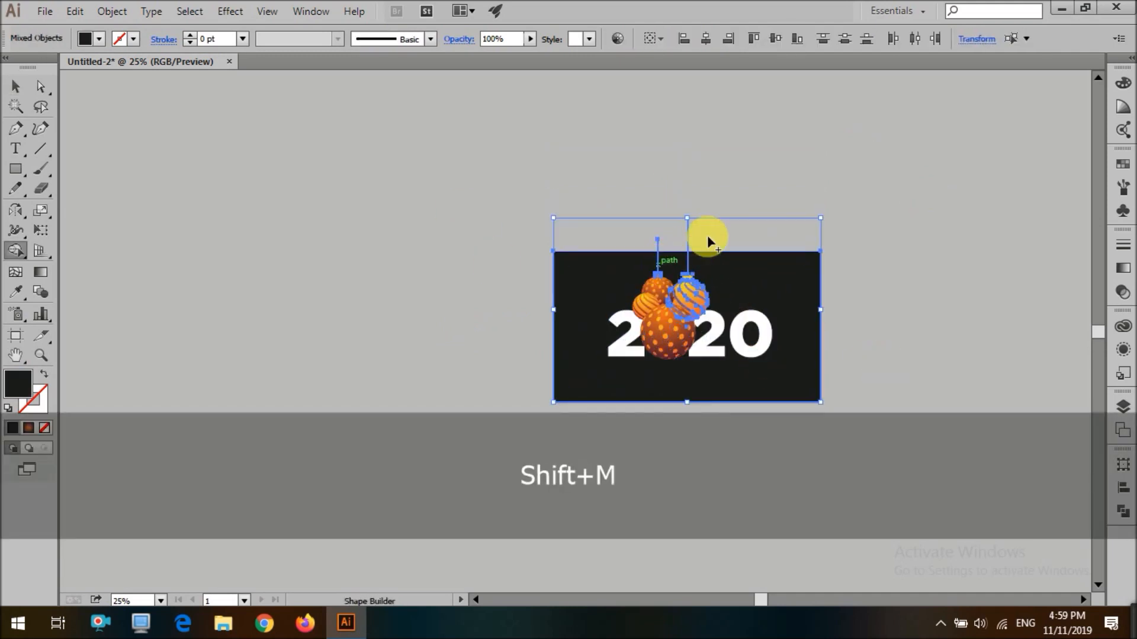
{"action": "left_click_drag", "start_coordinate": [708, 236], "coordinate": [604, 246]}
{"action": "key", "text": "v"}
{"action": "left_click", "coordinate": [736, 211]}
{"action": "left_click", "coordinate": [657, 243]}
{"action": "left_click", "coordinate": [635, 263], "text": "shift"}
{"action": "left_click_drag", "start_coordinate": [675, 220], "coordinate": [651, 243]}
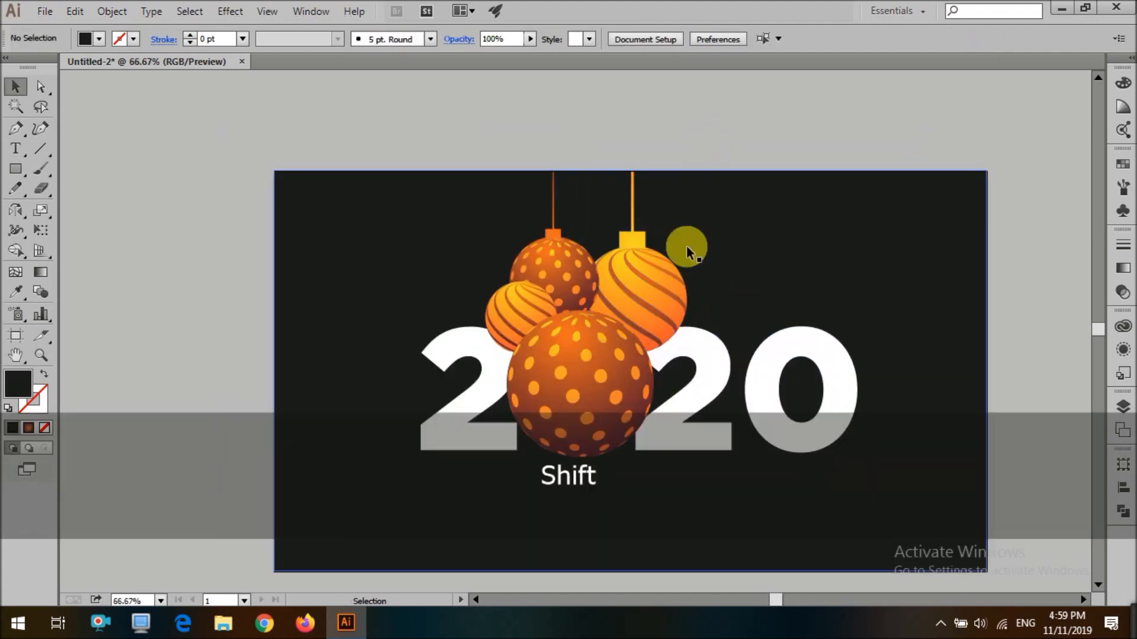
Draw a small dark circle and move it above the artboard
{"action": "key", "text": "l"}
{"action": "left_click_drag", "start_coordinate": [656, 321], "coordinate": [698, 363]}
{"action": "key", "text": "v"}
{"action": "mouse_move", "coordinate": [681, 335]}
{"action": "left_mouse_down"}
{"action": "mouse_move", "coordinate": [722, 250]}
{"action": "mouse_move", "coordinate": [700, 143]}
{"action": "left_mouse_up"}
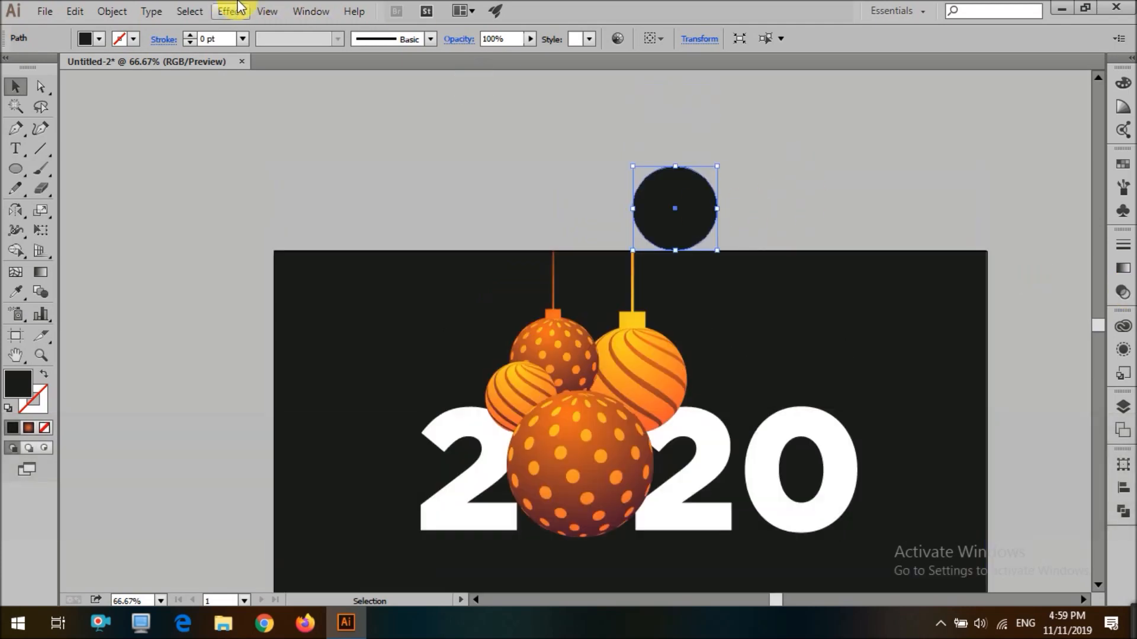
Apply a Gaussian Blur effect to the circle
{"action": "left_click", "coordinate": [230, 11]}
{"action": "mouse_move", "coordinate": [292, 292]}
{"action": "left_click", "coordinate": [450, 292]}
{"action": "left_click", "coordinate": [878, 242]}
{"action": "left_click", "coordinate": [887, 281]}
{"action": "scroll", "coordinate": [695, 196], "scroll_direction": "down", "scroll_amount": 1}
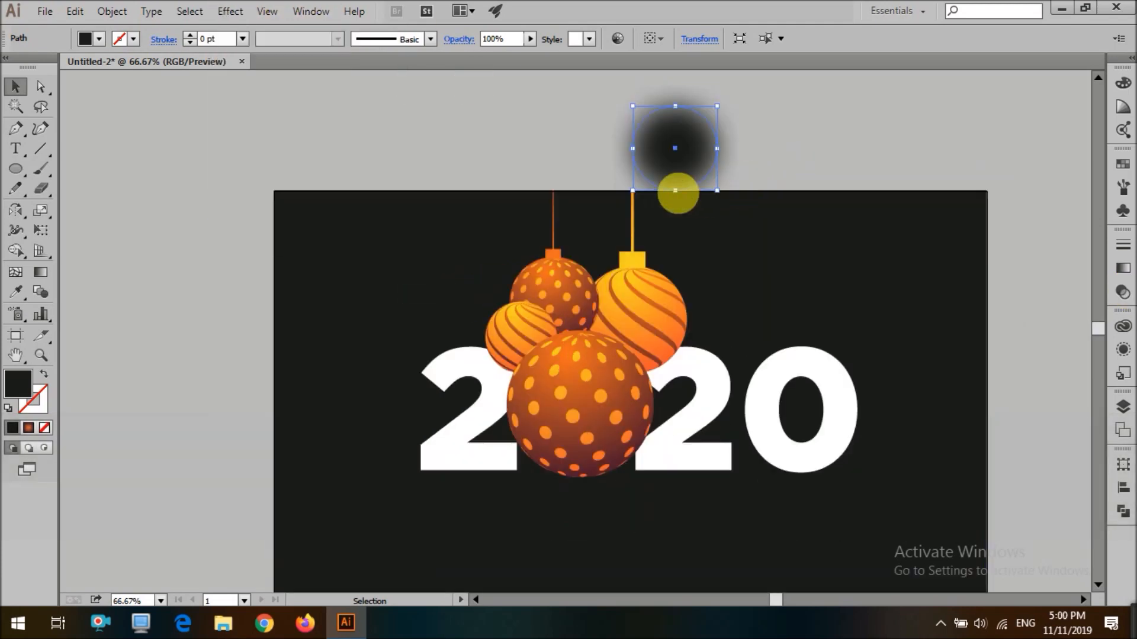
Set the blurred circle's blend mode to Multiply and its opacity to 50%
{"action": "left_click", "coordinate": [468, 47]}
{"action": "left_click", "coordinate": [355, 66]}
{"action": "left_click", "coordinate": [332, 126]}
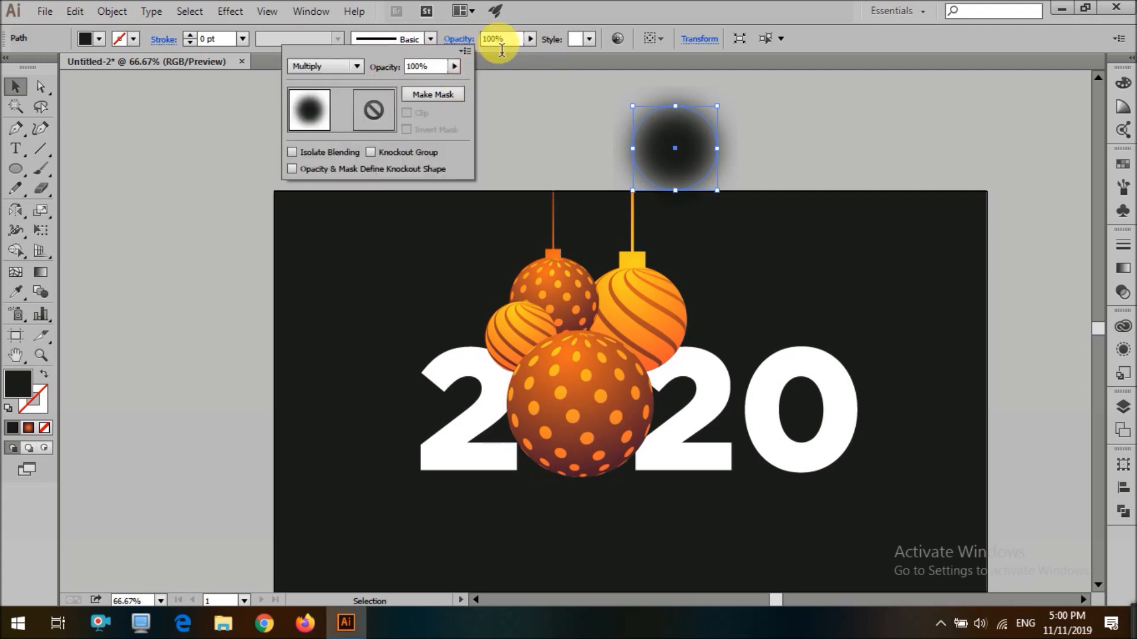
{"action": "left_click", "coordinate": [504, 49]}
{"action": "mouse_move", "coordinate": [659, 358]}
{"action": "left_mouse_down"}
{"action": "mouse_move", "coordinate": [680, 354]}
{"action": "mouse_move", "coordinate": [669, 341]}
{"action": "left_mouse_up"}
{"action": "left_click", "coordinate": [499, 41]}
{"action": "key", "text": "ctrl+a"}
{"action": "key", "text": "Return"}
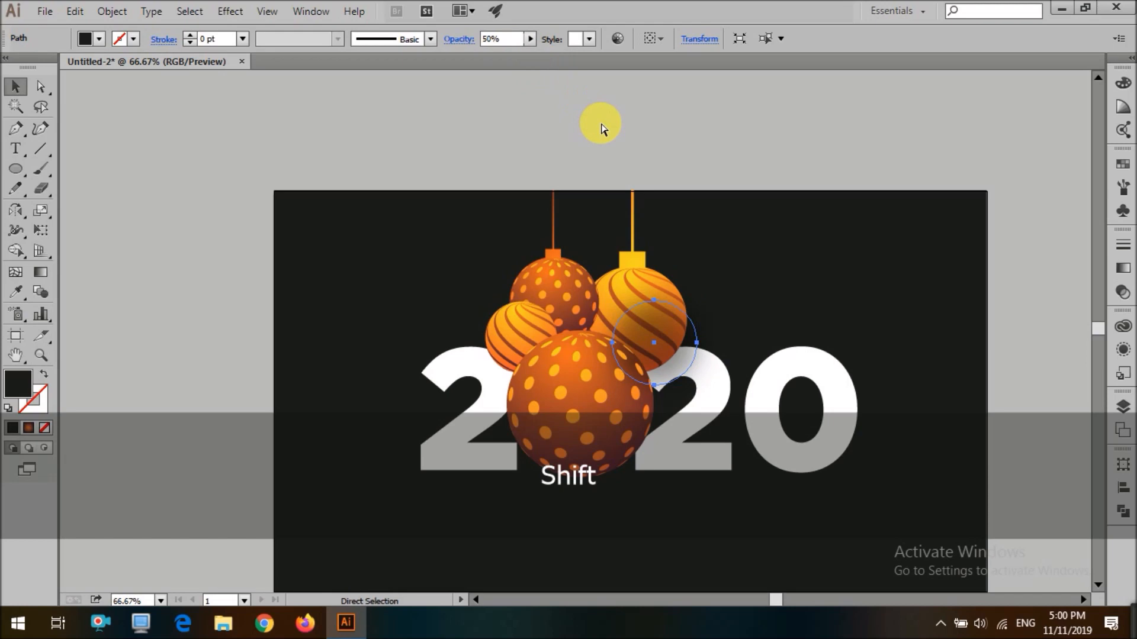
Arrange and enlarge the blurred circle behind the front dotted ornament as a drop shadow
{"action": "key", "text": "ctrl+bracketright"}
{"action": "left_click_drag", "start_coordinate": [697, 343], "coordinate": [701, 349]}
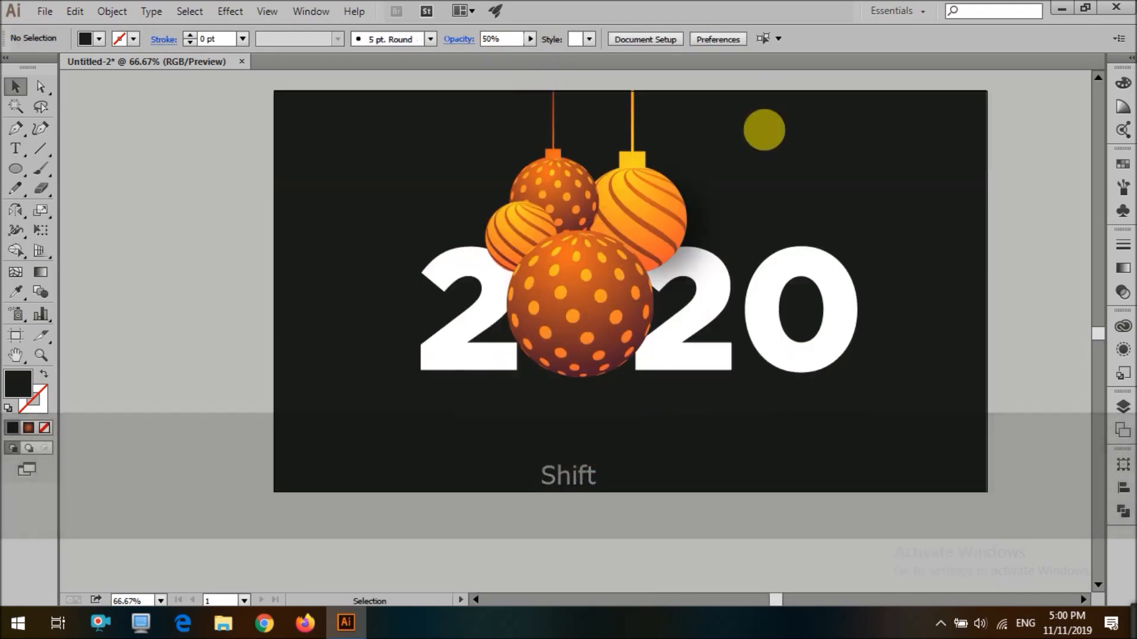
{"action": "left_click_drag", "start_coordinate": [685, 346], "coordinate": [640, 356]}
{"action": "scroll", "coordinate": [687, 482], "scroll_direction": "down", "scroll_amount": 2}
{"action": "scroll", "coordinate": [629, 320], "scroll_direction": "up", "scroll_amount": 3}
{"action": "key", "text": "ctrl+bracketright"}
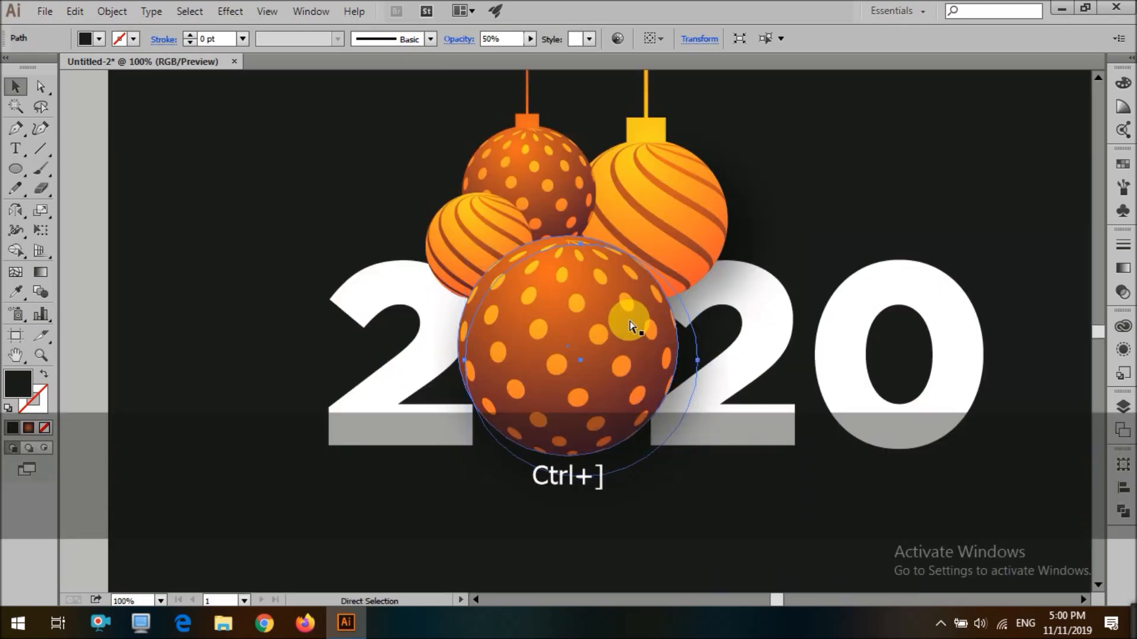
{"action": "mouse_move", "coordinate": [703, 371]}
{"action": "left_mouse_down"}
{"action": "mouse_move", "coordinate": [691, 356]}
{"action": "mouse_move", "coordinate": [711, 356]}
{"action": "left_mouse_up"}
{"action": "scroll", "coordinate": [520, 266], "scroll_direction": "down", "scroll_amount": 2}
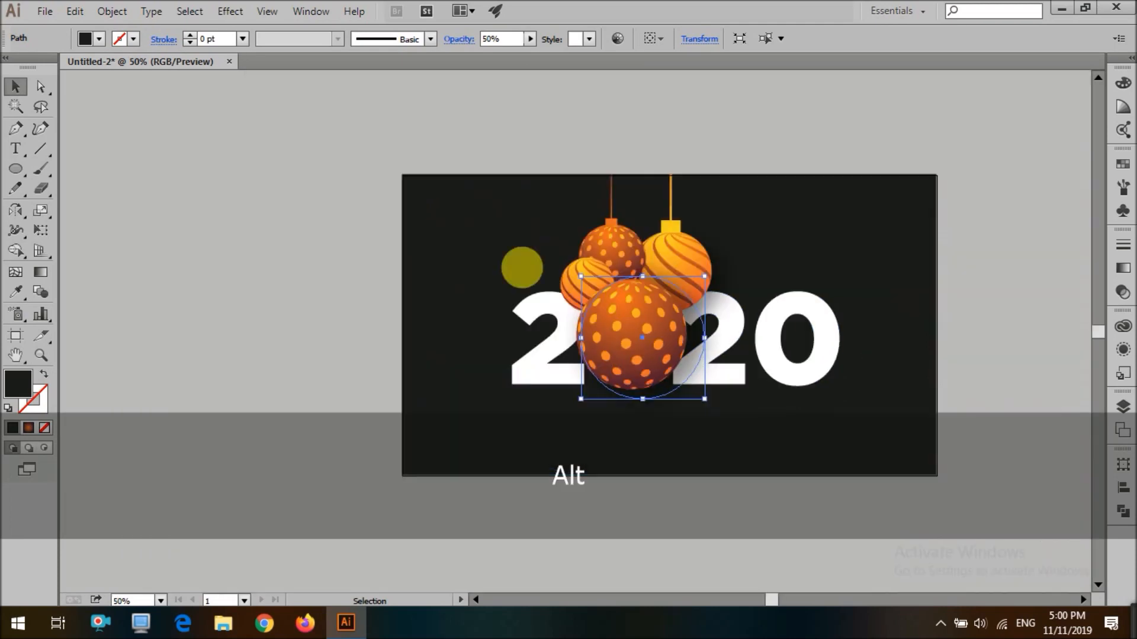
Change the background rectangle's fill to a light gray
{"action": "left_click", "coordinate": [319, 215]}
{"action": "scroll", "coordinate": [318, 215], "scroll_direction": "down", "scroll_amount": 2}
{"action": "key", "text": "ctrl+0"}
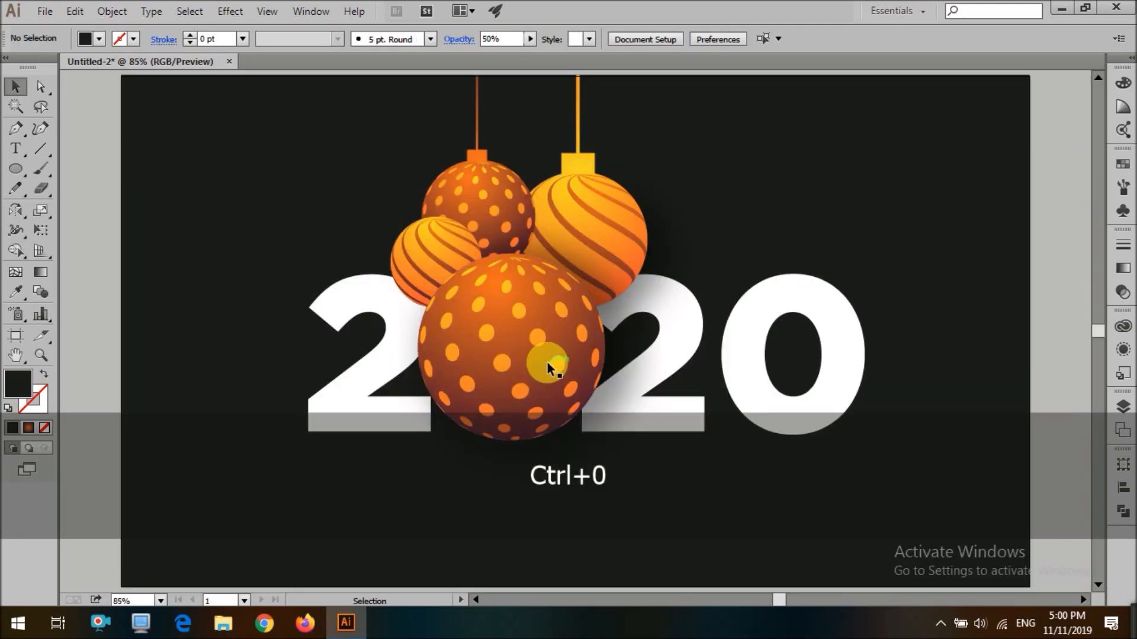
{"action": "left_click", "coordinate": [317, 248]}
{"action": "left_click", "coordinate": [99, 38]}
{"action": "key", "text": "shift"}
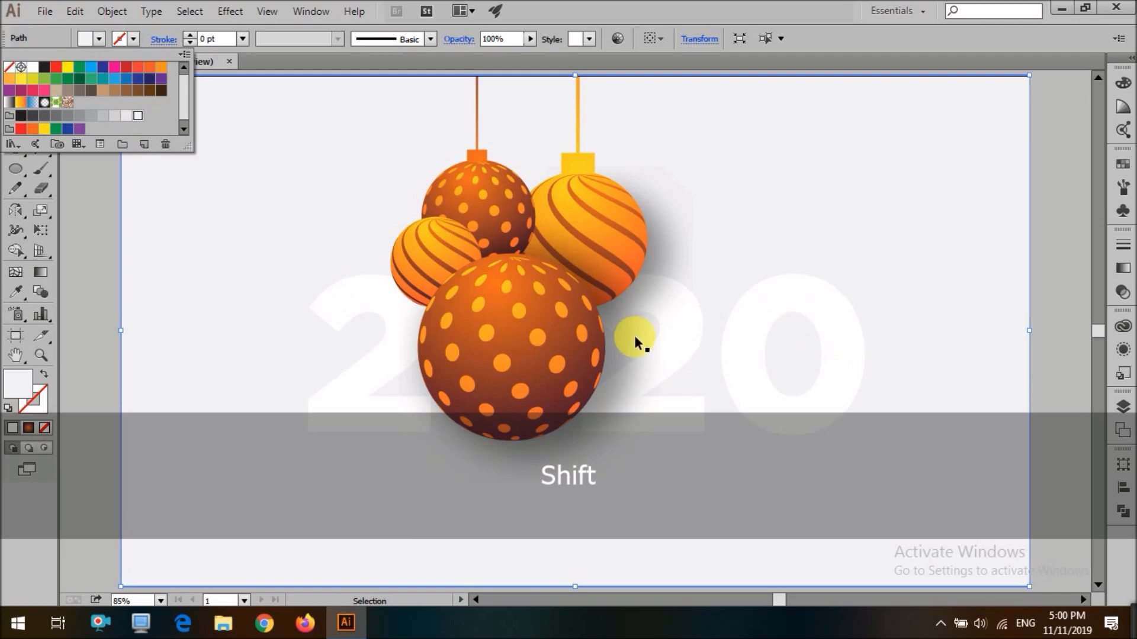
Change the 2020 text's fill to near-black
{"action": "left_click", "coordinate": [791, 373]}
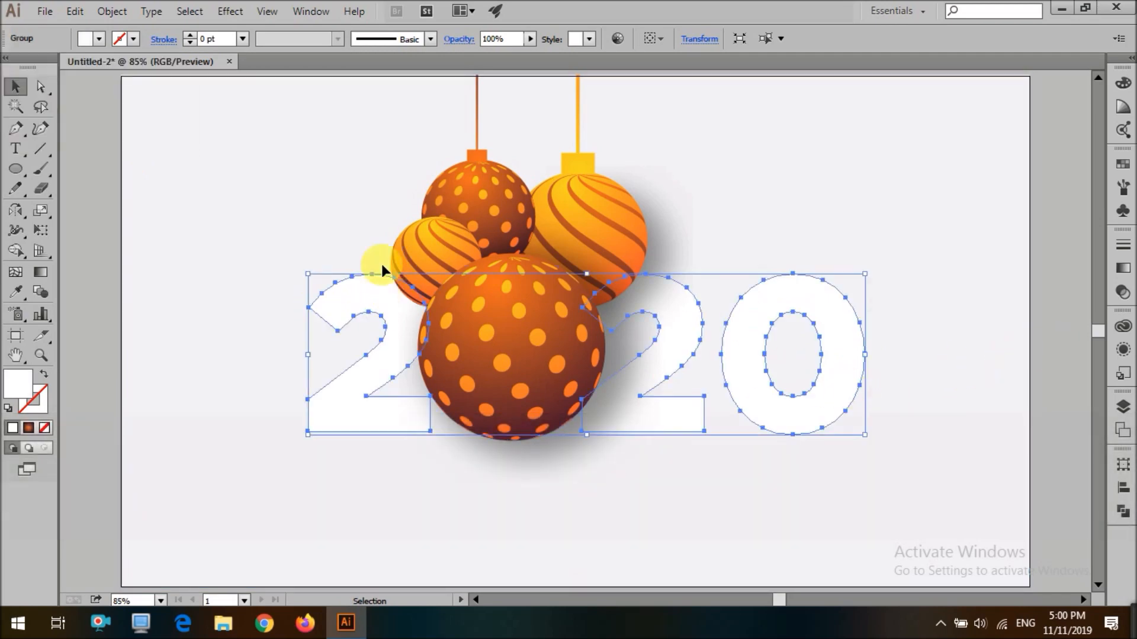
{"action": "left_click", "coordinate": [44, 68]}
{"action": "left_click", "coordinate": [69, 304]}
Copy a shadow circle onto the small striped ornament and bring it forward
{"action": "scroll", "coordinate": [205, 321], "scroll_direction": "down", "scroll_amount": 5}
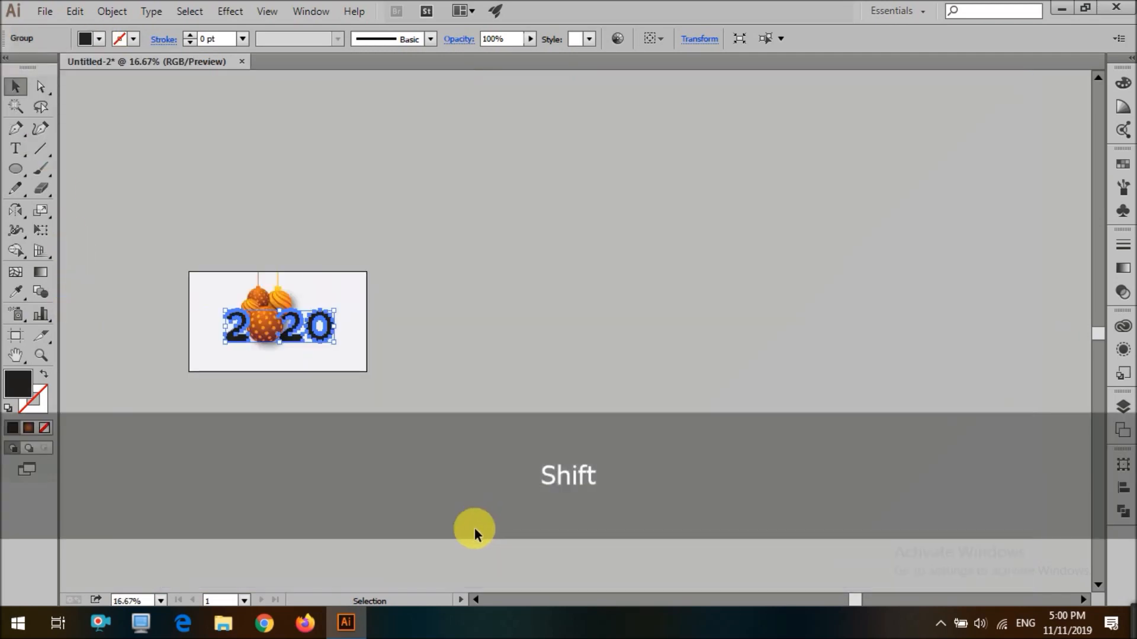
{"action": "left_click", "coordinate": [477, 529]}
{"action": "scroll", "coordinate": [155, 324], "scroll_direction": "up", "scroll_amount": 2}
{"action": "scroll", "coordinate": [155, 324], "scroll_direction": "up", "scroll_amount": 4}
{"action": "left_click", "coordinate": [855, 193]}
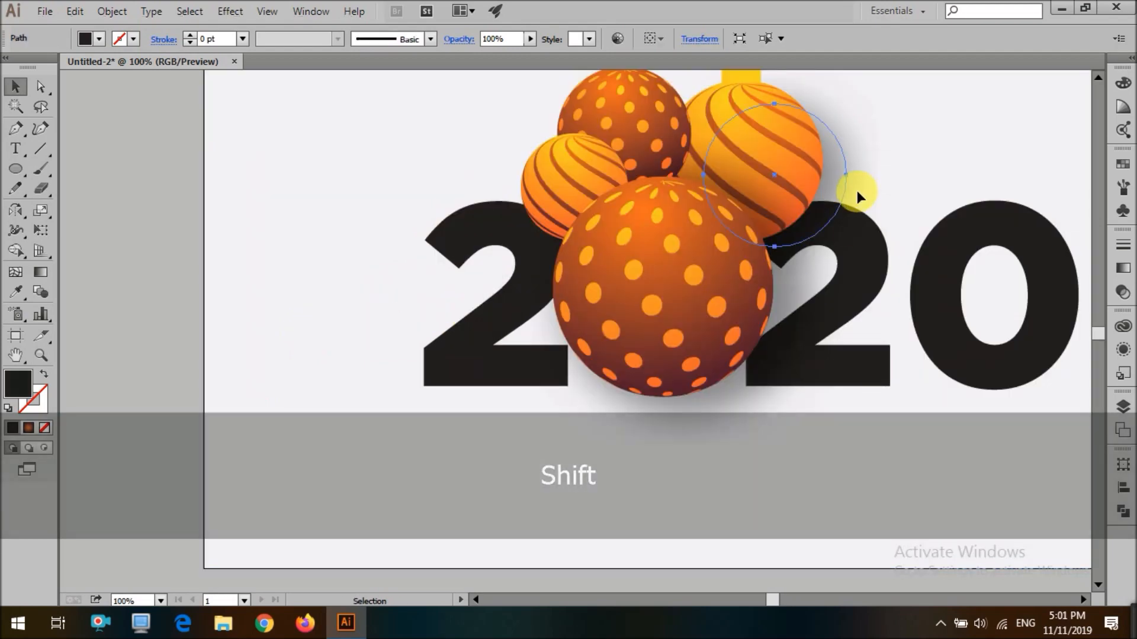
{"action": "left_click", "coordinate": [778, 359], "text": "shift"}
{"action": "left_click_drag", "start_coordinate": [791, 300], "coordinate": [784, 303]}
{"action": "left_click", "coordinate": [130, 256]}
{"action": "left_click_drag", "start_coordinate": [830, 199], "coordinate": [633, 199]}
{"action": "left_click_drag", "start_coordinate": [498, 171], "coordinate": [530, 170]}
{"action": "left_click_drag", "start_coordinate": [550, 130], "coordinate": [540, 168]}
{"action": "left_click", "coordinate": [254, 235]}
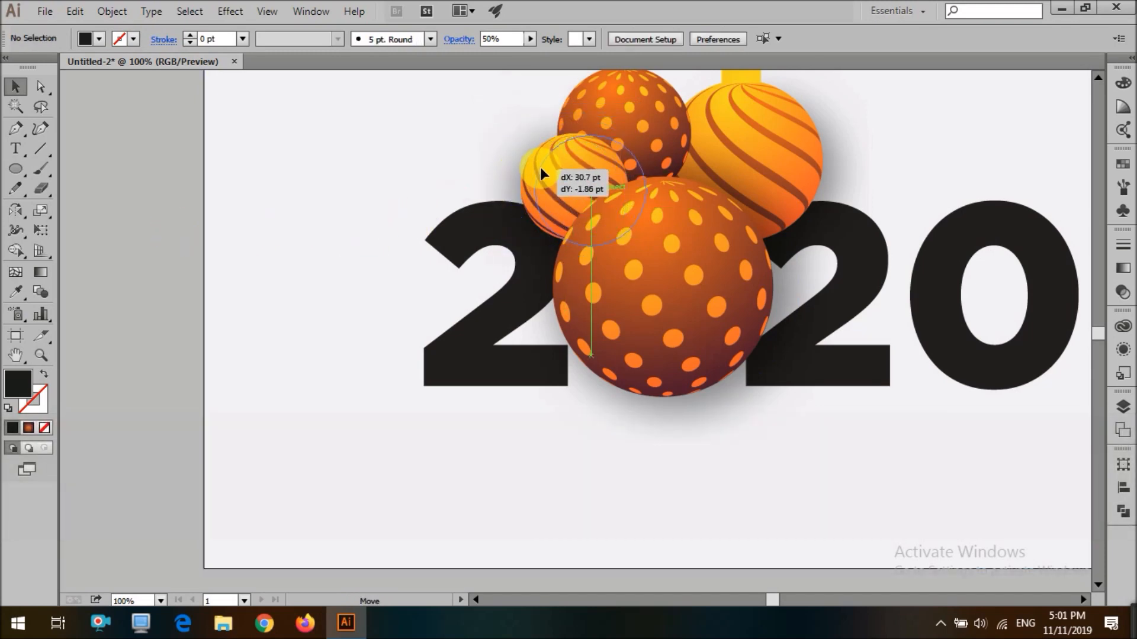
{"action": "key", "text": "ctrl+bracketright"}
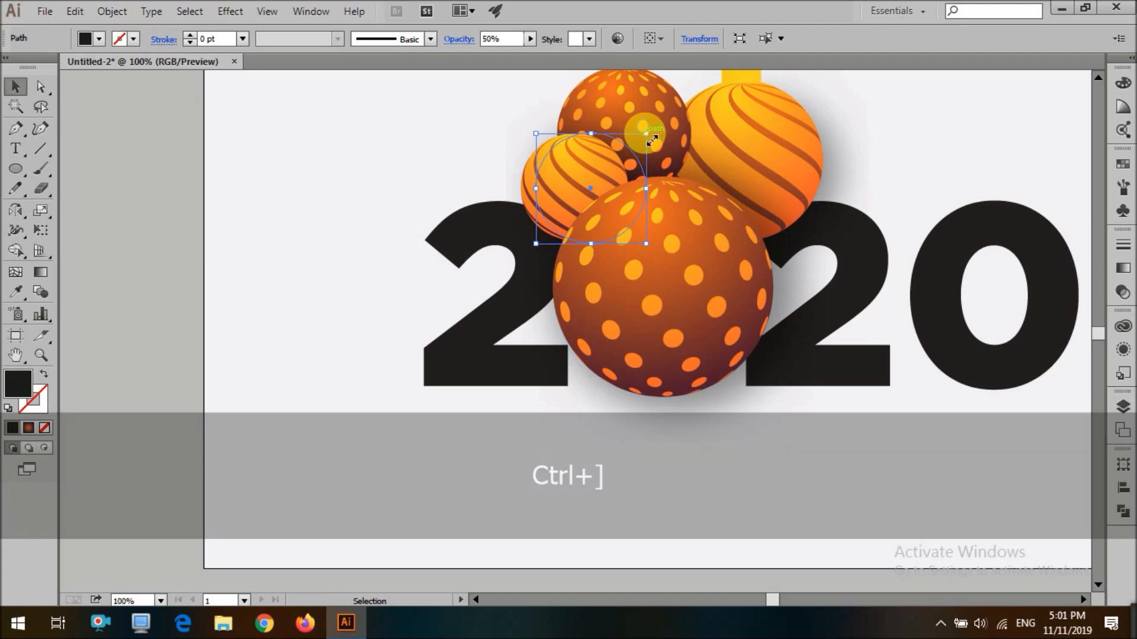
{"action": "left_click", "coordinate": [178, 197]}
{"action": "scroll", "coordinate": [176, 248], "scroll_direction": "down", "scroll_amount": 3}
{"action": "scroll", "coordinate": [172, 273], "scroll_direction": "up", "scroll_amount": 2}
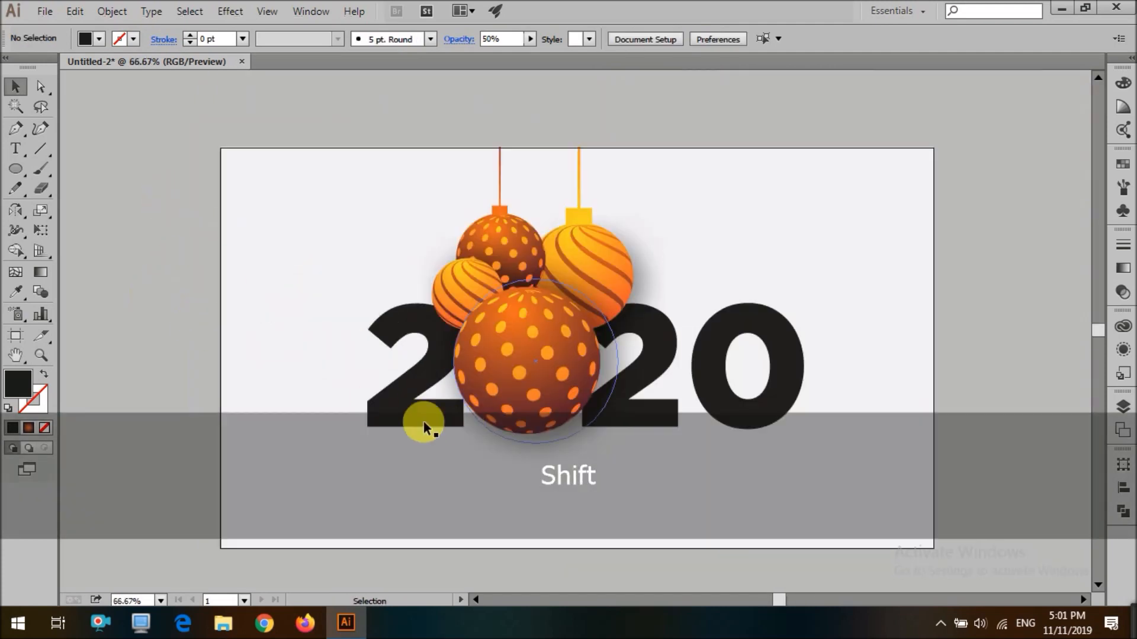
Change the 2020 text's fill to white
{"action": "left_click", "coordinate": [424, 422], "text": "shift"}
{"action": "left_click", "coordinate": [99, 39]}
{"action": "left_click", "coordinate": [34, 65]}
{"action": "left_click", "coordinate": [92, 275]}
{"action": "left_click", "coordinate": [92, 275]}
{"action": "left_click", "coordinate": [388, 412]}
{"action": "left_click", "coordinate": [166, 403]}
{"action": "scroll", "coordinate": [309, 454], "scroll_direction": "up", "scroll_amount": 1}
{"action": "scroll", "coordinate": [439, 394], "scroll_direction": "up", "scroll_amount": 1}
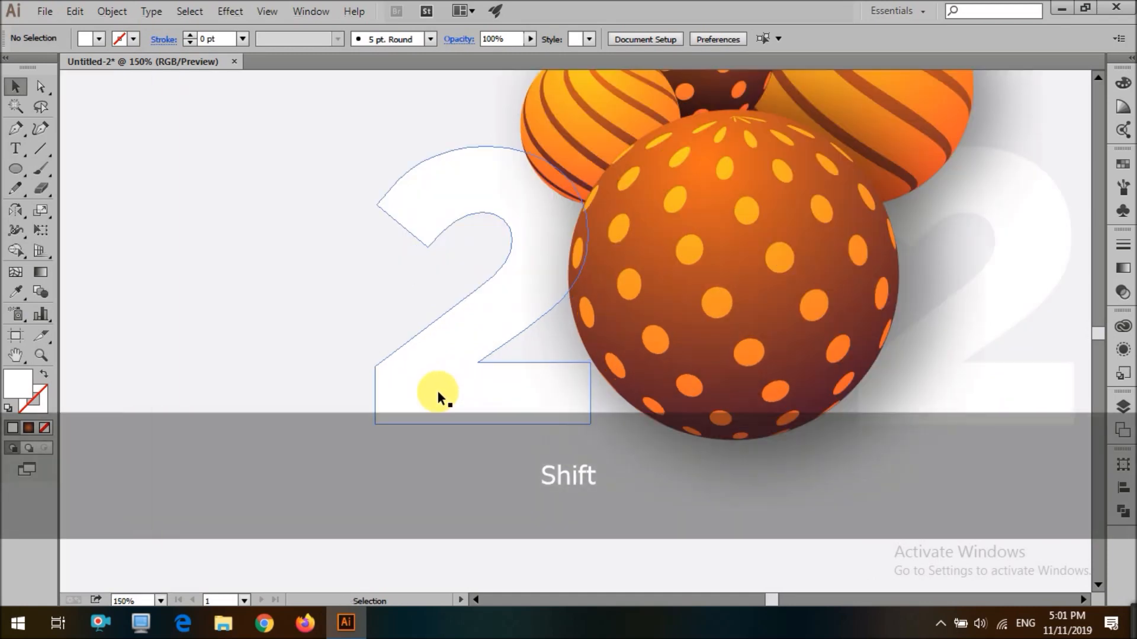
{"action": "scroll", "coordinate": [436, 395], "scroll_direction": "down", "scroll_amount": 2}
Apply a Drop Shadow to the 2020 text with 30% opacity, 0 pt X and Y offsets and 5 pt blur
{"action": "left_click", "coordinate": [433, 398]}
{"action": "left_click", "coordinate": [230, 11]}
{"action": "mouse_move", "coordinate": [390, 199]}
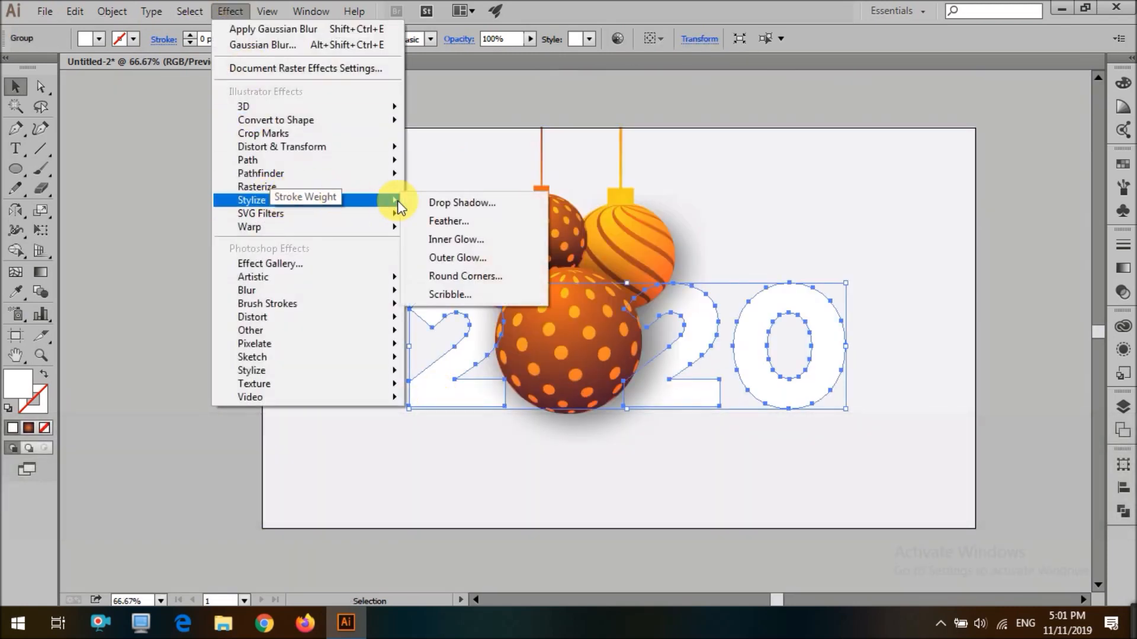
{"action": "left_click", "coordinate": [464, 199]}
{"action": "left_click", "coordinate": [739, 229]}
{"action": "key", "text": "ctrl+a"}
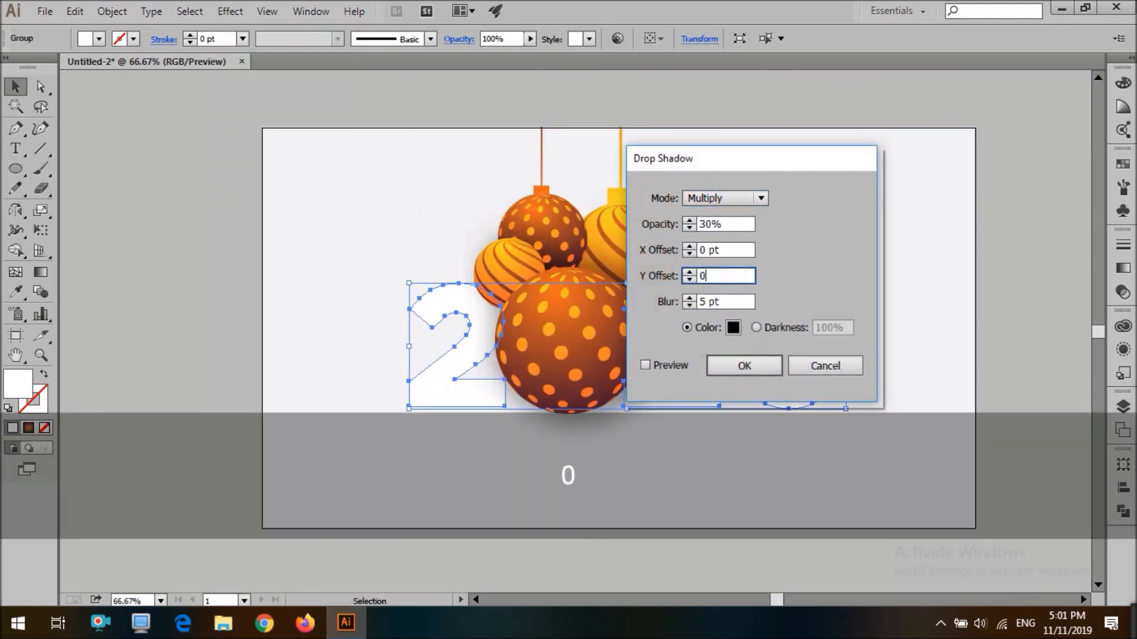
{"action": "key", "text": "Return"}
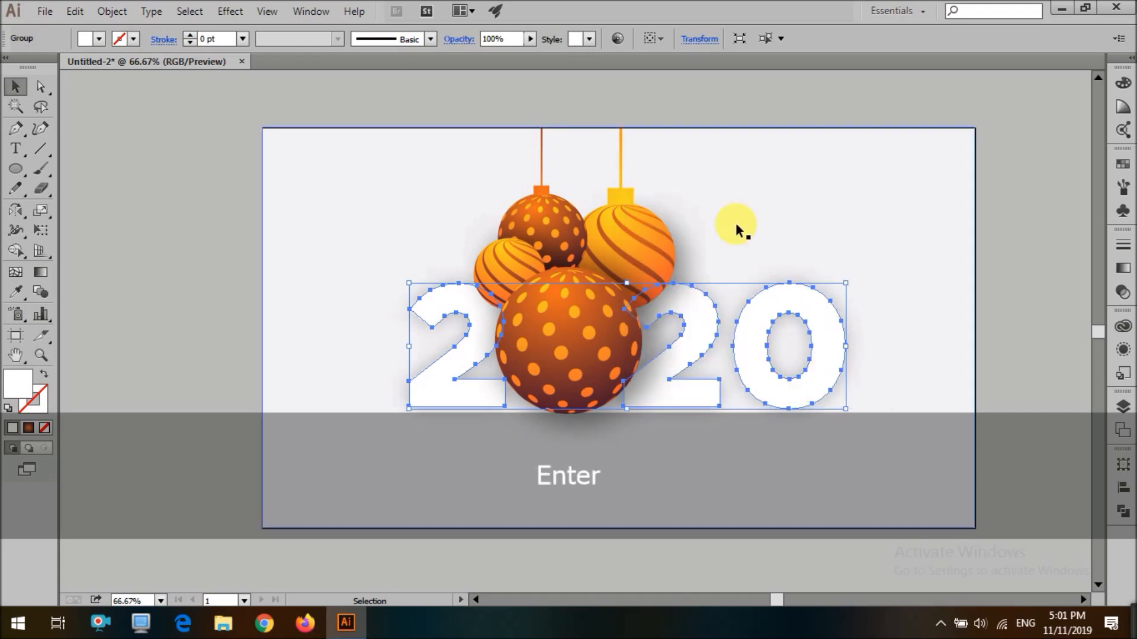
Edit the 2020 text's drop shadow to 10% opacity, 0 pt X offset, 7 pt Y offset and 15 pt blur
{"action": "left_click", "coordinate": [1051, 239]}
{"action": "scroll", "coordinate": [1028, 306], "scroll_direction": "down", "scroll_amount": 2}
{"action": "scroll", "coordinate": [1028, 306], "scroll_direction": "up", "scroll_amount": 2}
{"action": "left_click", "coordinate": [847, 296]}
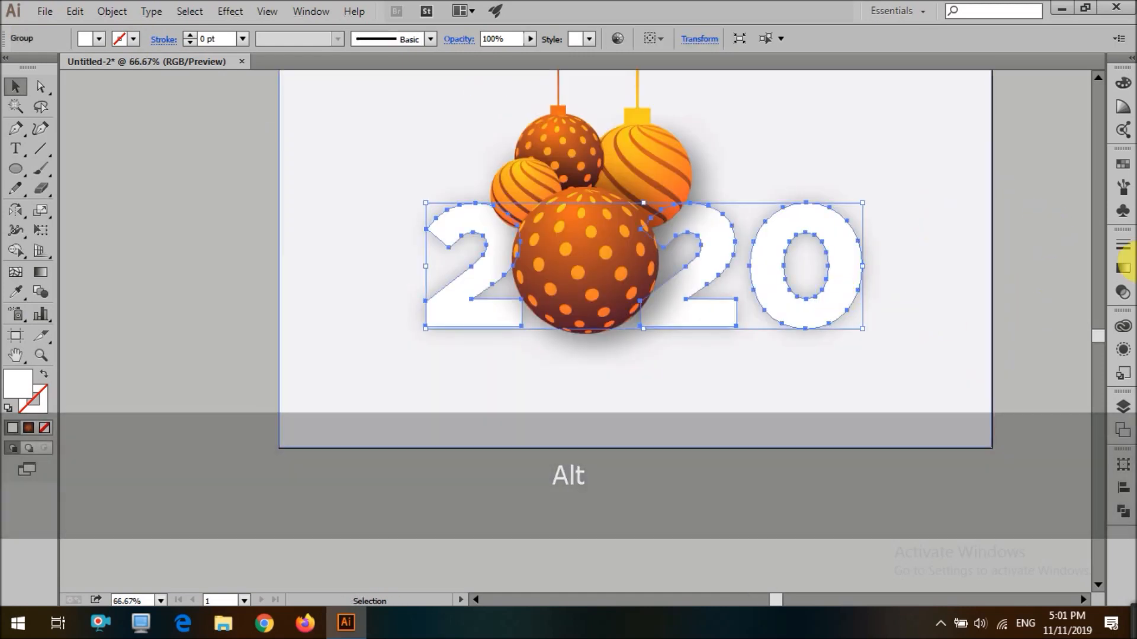
{"action": "left_click", "coordinate": [1123, 349]}
{"action": "left_click", "coordinate": [1092, 380]}
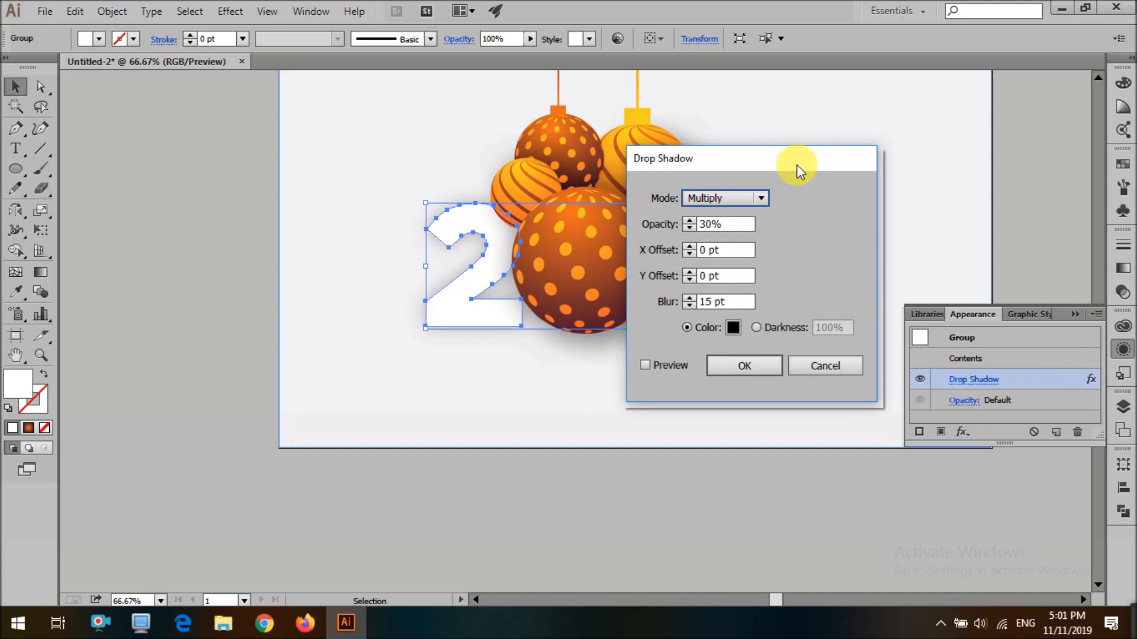
{"action": "left_click_drag", "start_coordinate": [797, 165], "coordinate": [935, 155]}
{"action": "left_click", "coordinate": [832, 262]}
{"action": "left_click", "coordinate": [832, 262]}
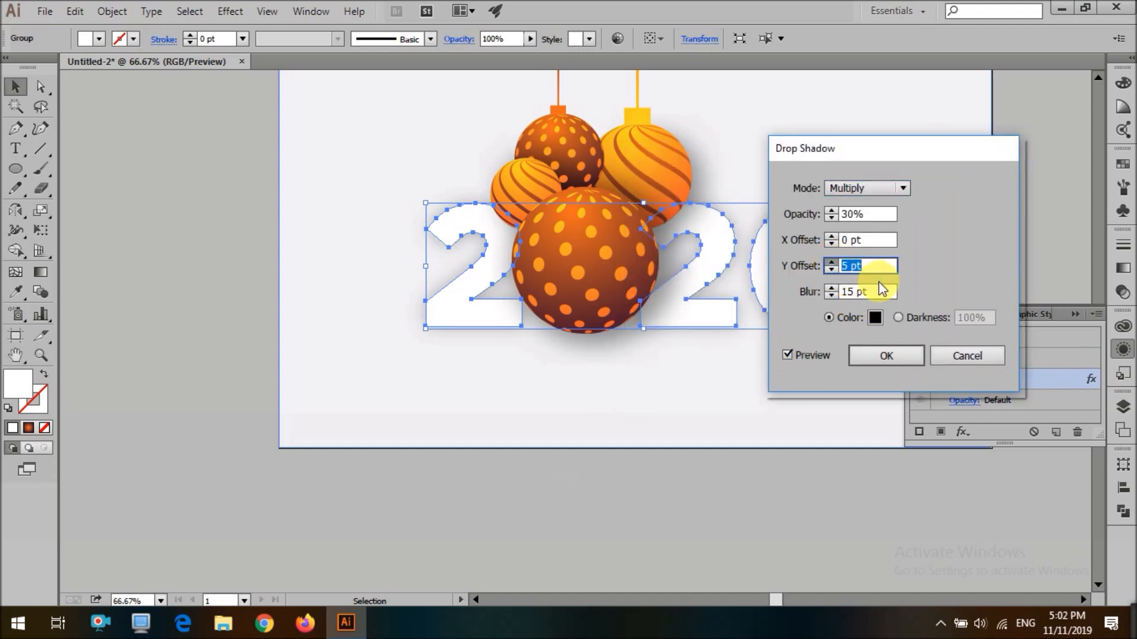
{"action": "left_click", "coordinate": [885, 220]}
{"action": "key", "text": "ctrl+a"}
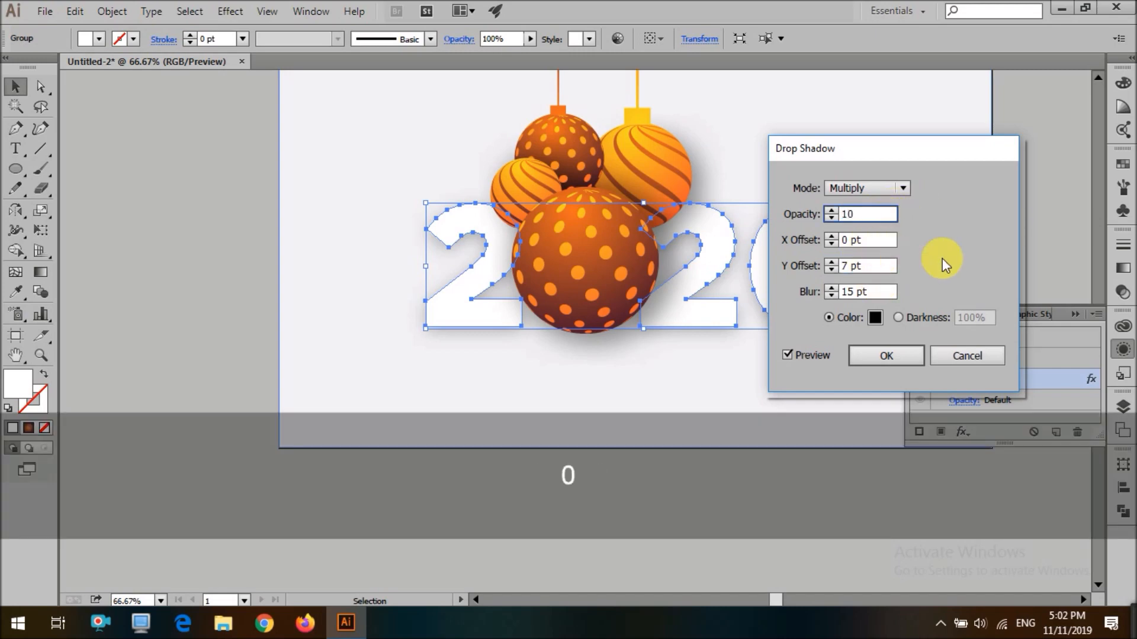
{"action": "left_click", "coordinate": [877, 247]}
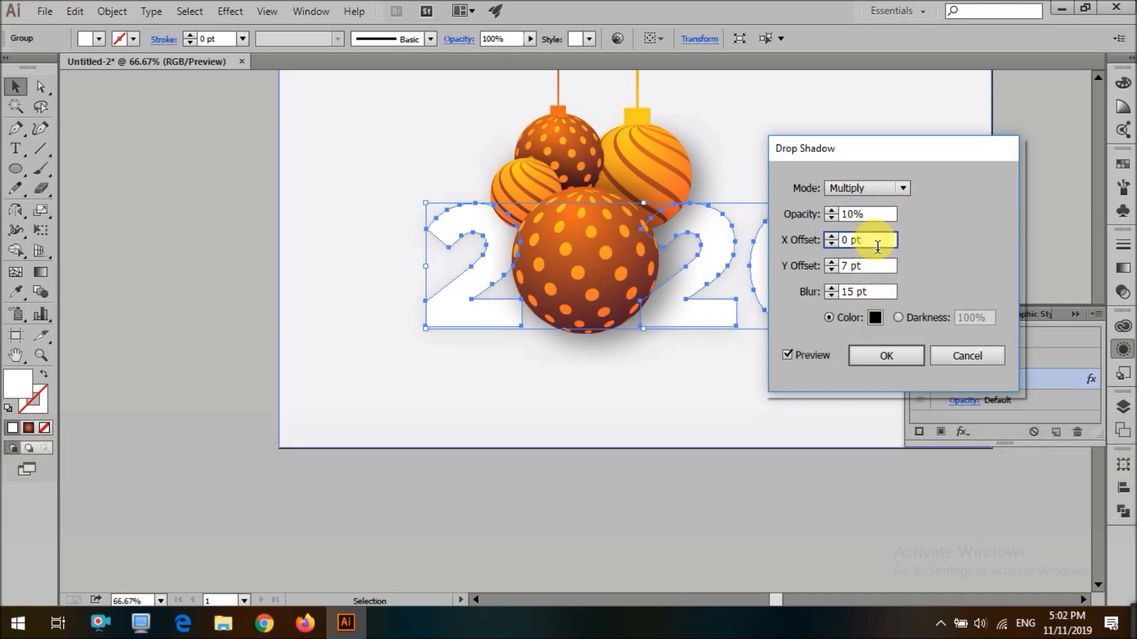
{"action": "key", "text": "ctrl+a"}
{"action": "left_click", "coordinate": [886, 356]}
{"action": "left_click", "coordinate": [769, 367]}
{"action": "scroll", "coordinate": [393, 301], "scroll_direction": "up", "scroll_amount": 2}
{"action": "scroll", "coordinate": [393, 302], "scroll_direction": "down", "scroll_amount": 2}
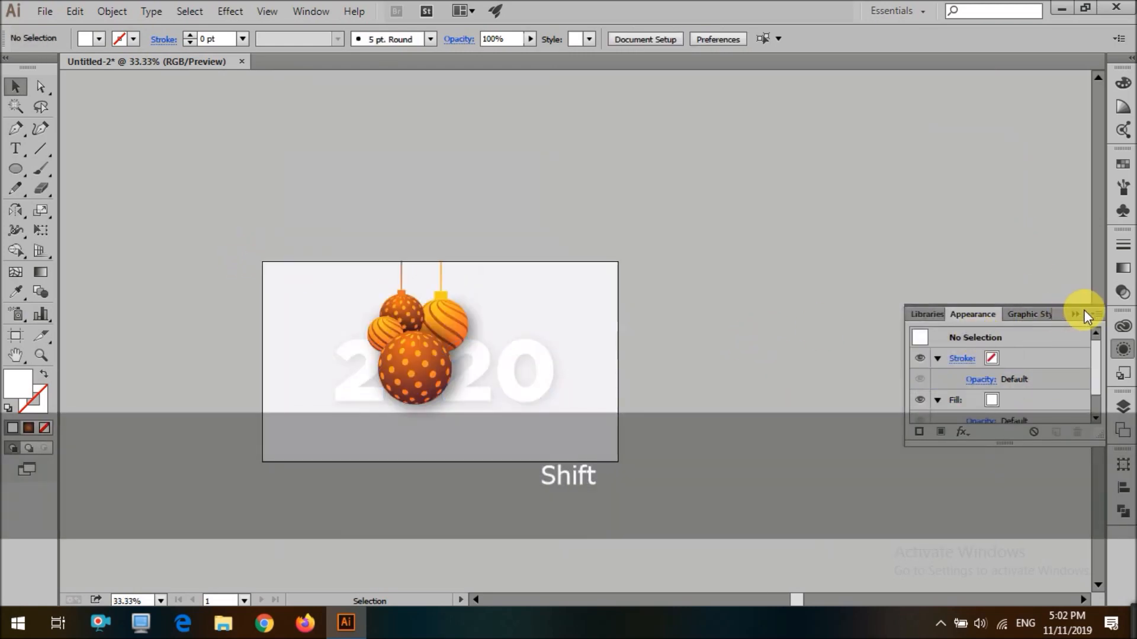
{"action": "left_click", "coordinate": [1077, 315]}
{"action": "scroll", "coordinate": [770, 411], "scroll_direction": "up", "scroll_amount": 1}
{"action": "scroll", "coordinate": [769, 412], "scroll_direction": "down", "scroll_amount": 2}
{"action": "scroll", "coordinate": [486, 437], "scroll_direction": "up", "scroll_amount": 2}
{"action": "scroll", "coordinate": [424, 438], "scroll_direction": "down", "scroll_amount": 1}
{"action": "scroll", "coordinate": [385, 458], "scroll_direction": "down", "scroll_amount": 1}
{"action": "scroll", "coordinate": [406, 453], "scroll_direction": "up", "scroll_amount": 3}
{"action": "scroll", "coordinate": [439, 441], "scroll_direction": "up", "scroll_amount": 1}
Try a lighter swatch fill on the background rectangle and undo it
{"action": "left_click", "coordinate": [501, 371]}
{"action": "left_click", "coordinate": [97, 43]}
{"action": "left_click", "coordinate": [131, 117]}
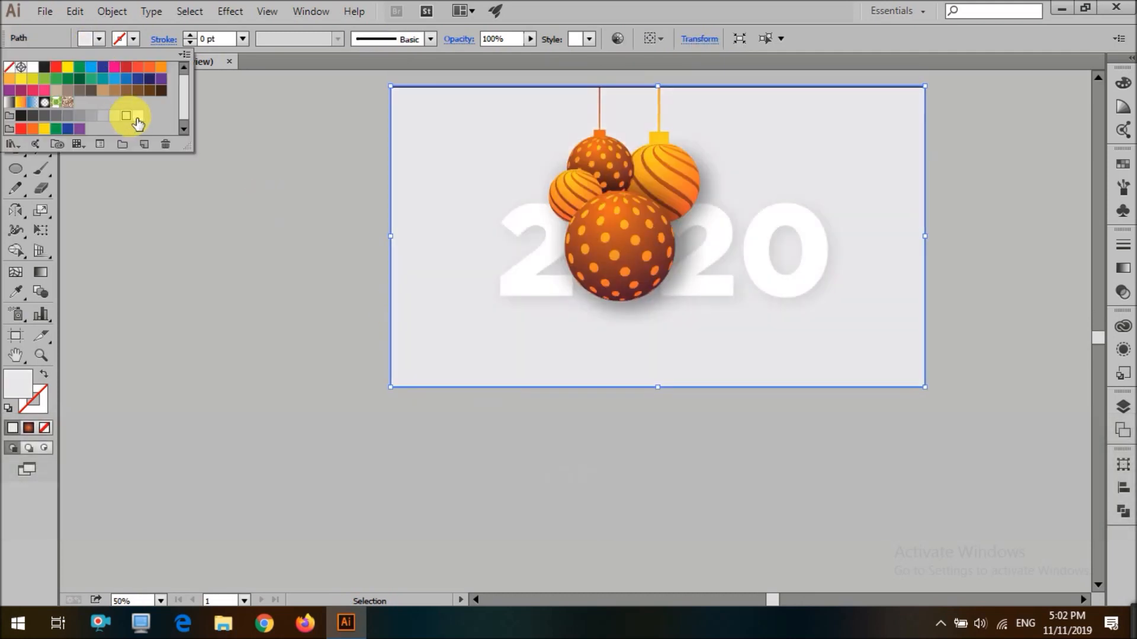
{"action": "left_click", "coordinate": [278, 395]}
{"action": "scroll", "coordinate": [281, 392], "scroll_direction": "up", "scroll_amount": 2}
{"action": "scroll", "coordinate": [281, 390], "scroll_direction": "down", "scroll_amount": 2}
{"action": "scroll", "coordinate": [278, 394], "scroll_direction": "down", "scroll_amount": 3}
{"action": "scroll", "coordinate": [266, 414], "scroll_direction": "up", "scroll_amount": 5}
{"action": "key", "text": "ctrl+z"}
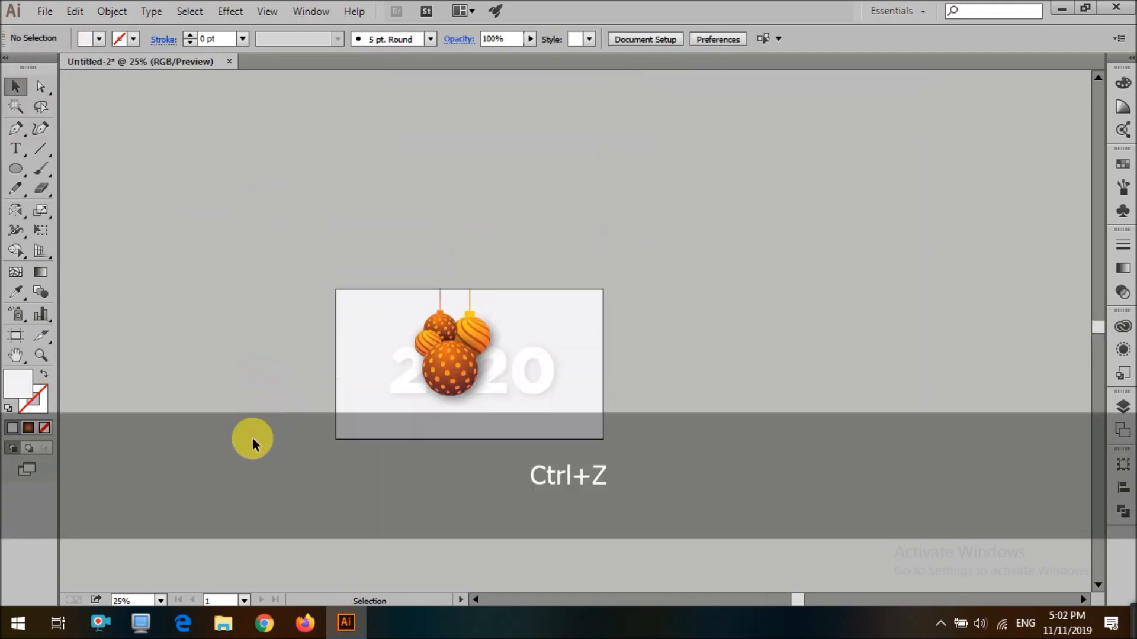
Position a shadow circle behind the top dotted ornament and bring it forward one level
{"action": "scroll", "coordinate": [349, 465], "scroll_direction": "up", "scroll_amount": 2}
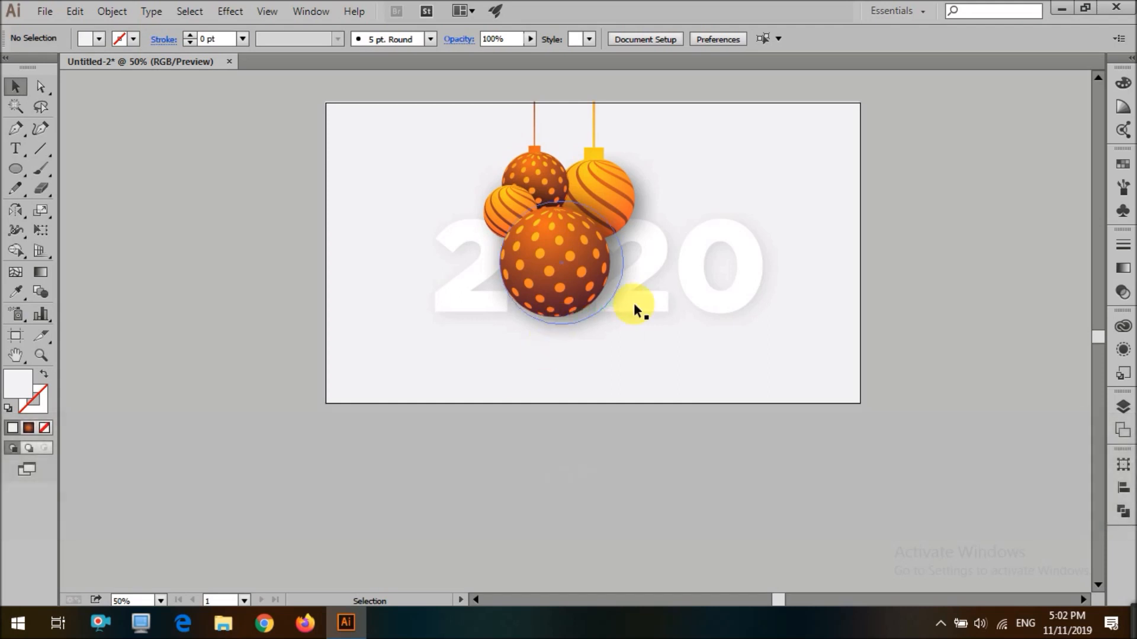
{"action": "scroll", "coordinate": [563, 163], "scroll_direction": "up", "scroll_amount": 2}
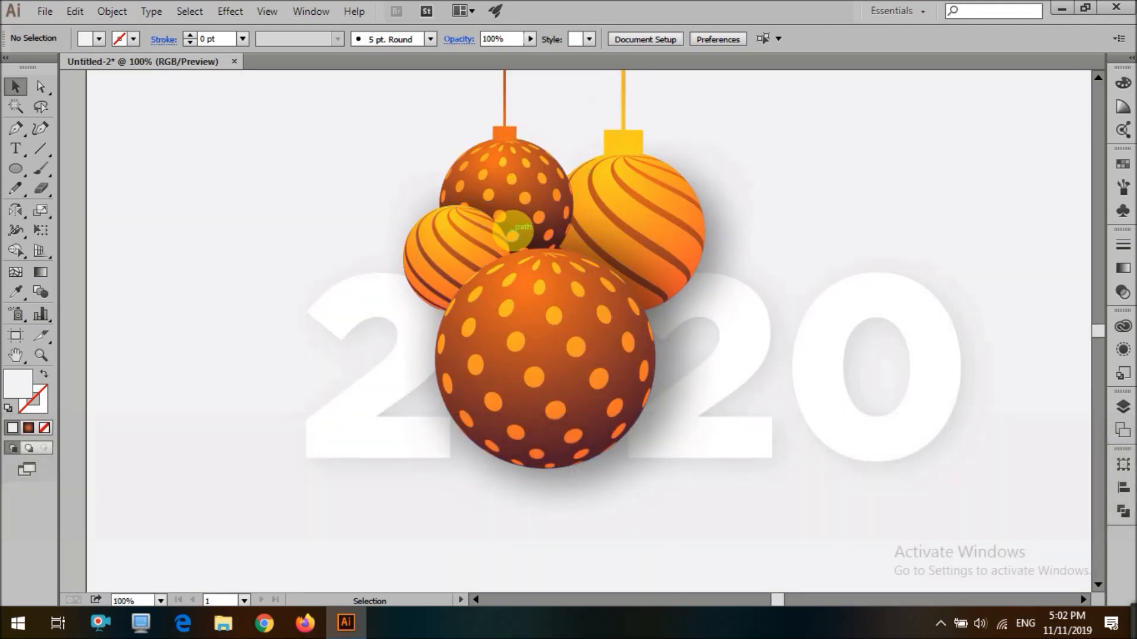
{"action": "left_click_drag", "start_coordinate": [513, 217], "coordinate": [566, 152]}
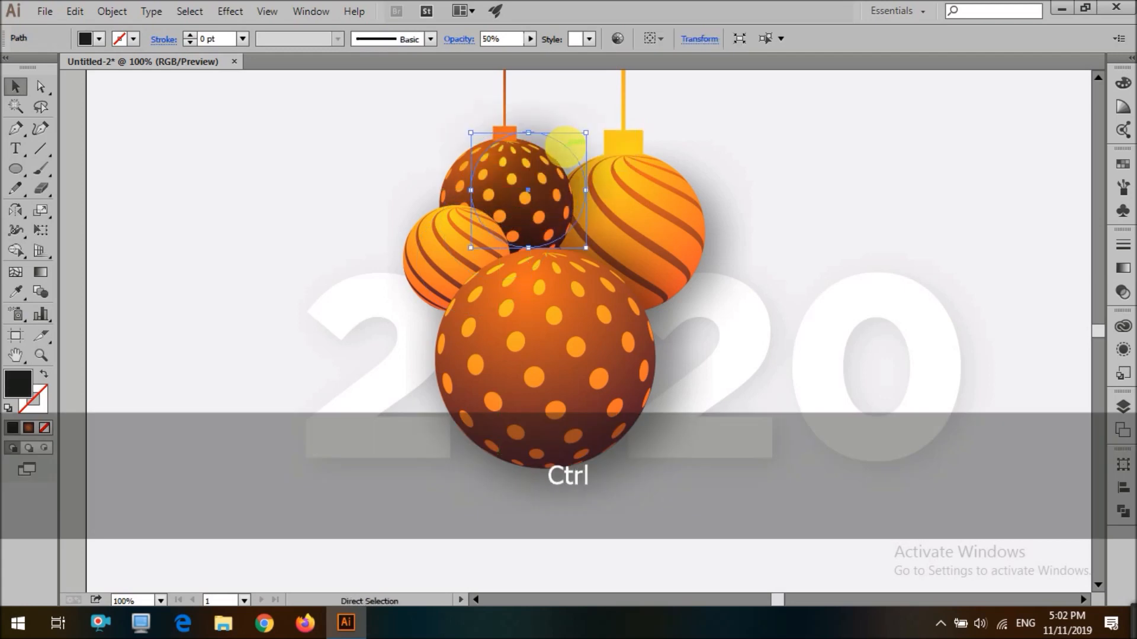
{"action": "key", "text": "ctrl+bracketright"}
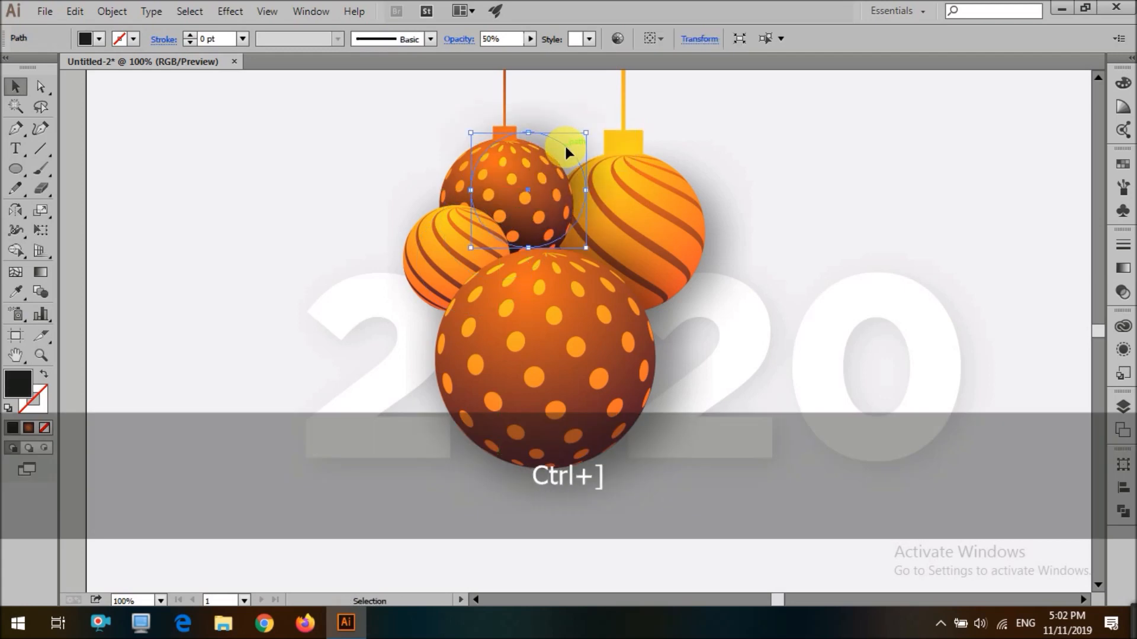
{"action": "left_click_drag", "start_coordinate": [582, 173], "coordinate": [577, 176]}
{"action": "scroll", "coordinate": [576, 177], "scroll_direction": "down", "scroll_amount": 2}
{"action": "left_click", "coordinate": [244, 224]}
{"action": "scroll", "coordinate": [244, 223], "scroll_direction": "up", "scroll_amount": 1}
{"action": "scroll", "coordinate": [243, 224], "scroll_direction": "down", "scroll_amount": 1}
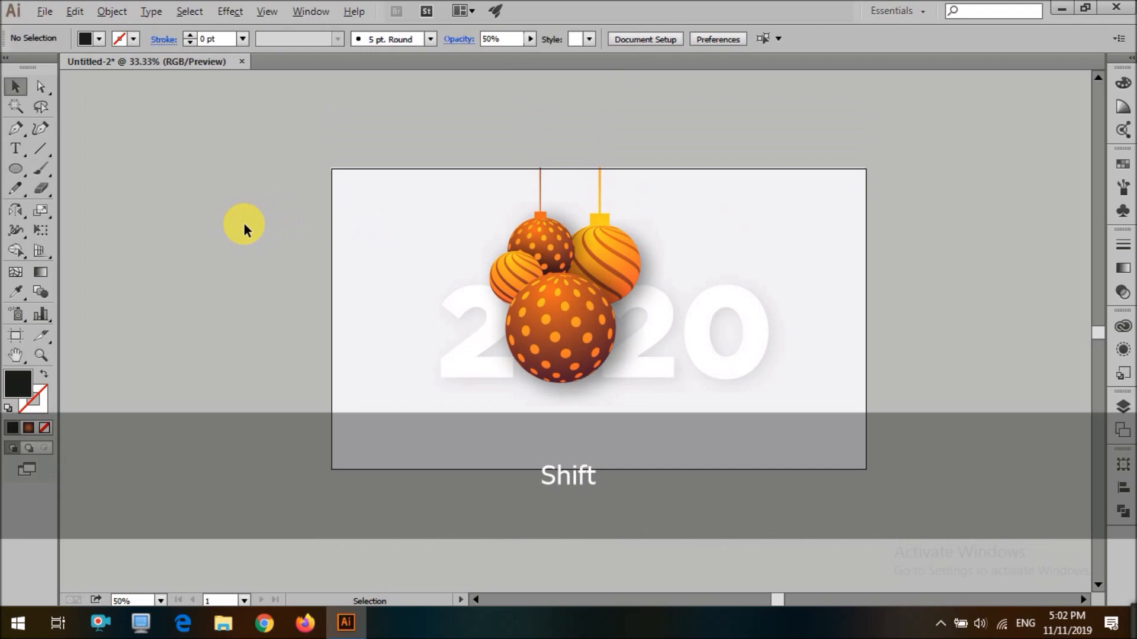
Select the ornament shadow circles and set their opacity to 30%
{"action": "left_click", "coordinate": [513, 255]}
{"action": "key", "text": "ctrl+a"}
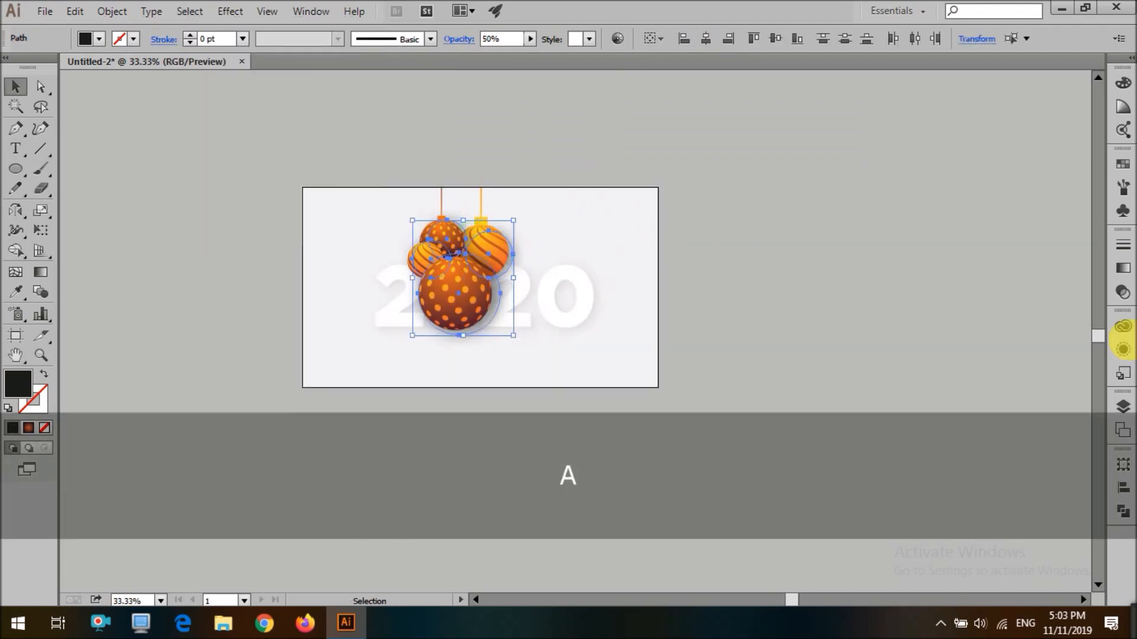
{"action": "left_click", "coordinate": [1122, 351]}
{"action": "left_click", "coordinate": [974, 393]}
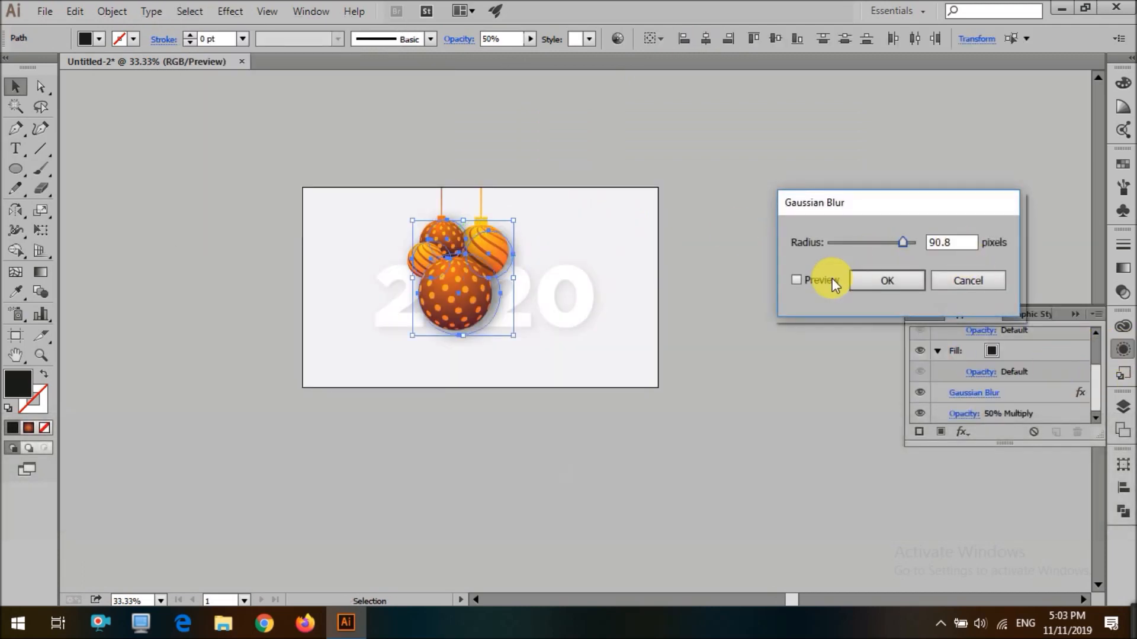
{"action": "left_click", "coordinate": [886, 280]}
{"action": "left_click", "coordinate": [496, 40]}
{"action": "key", "text": "ctrl+a"}
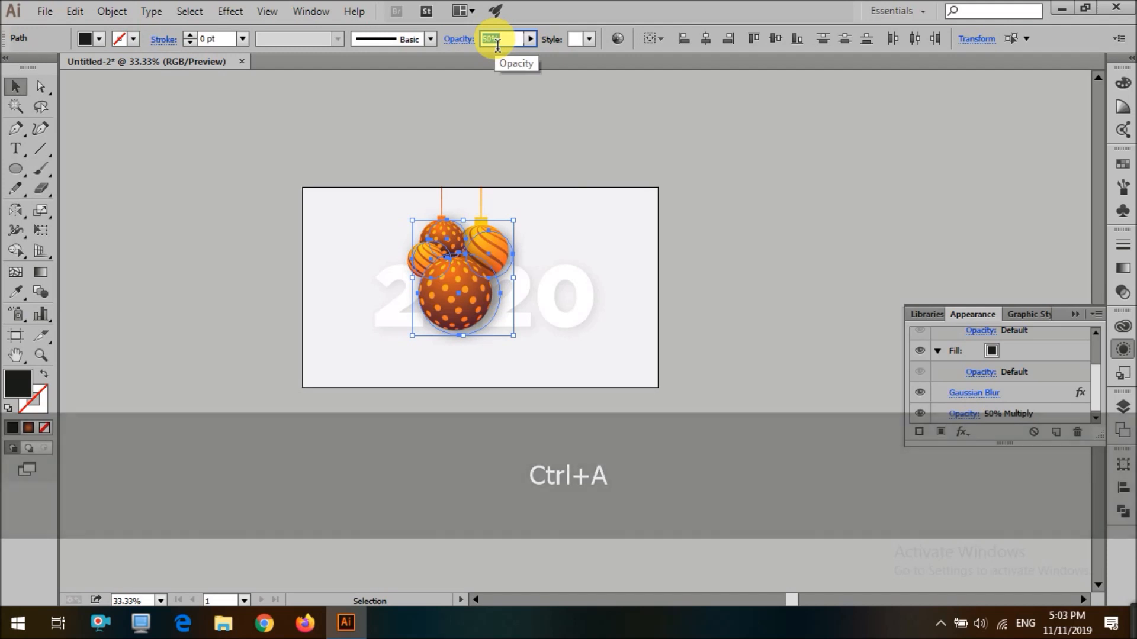
{"action": "type", "text": "30"}
{"action": "key", "text": "Return"}
{"action": "left_click", "coordinate": [736, 269]}
{"action": "scroll", "coordinate": [736, 269], "scroll_direction": "up", "scroll_amount": 1}
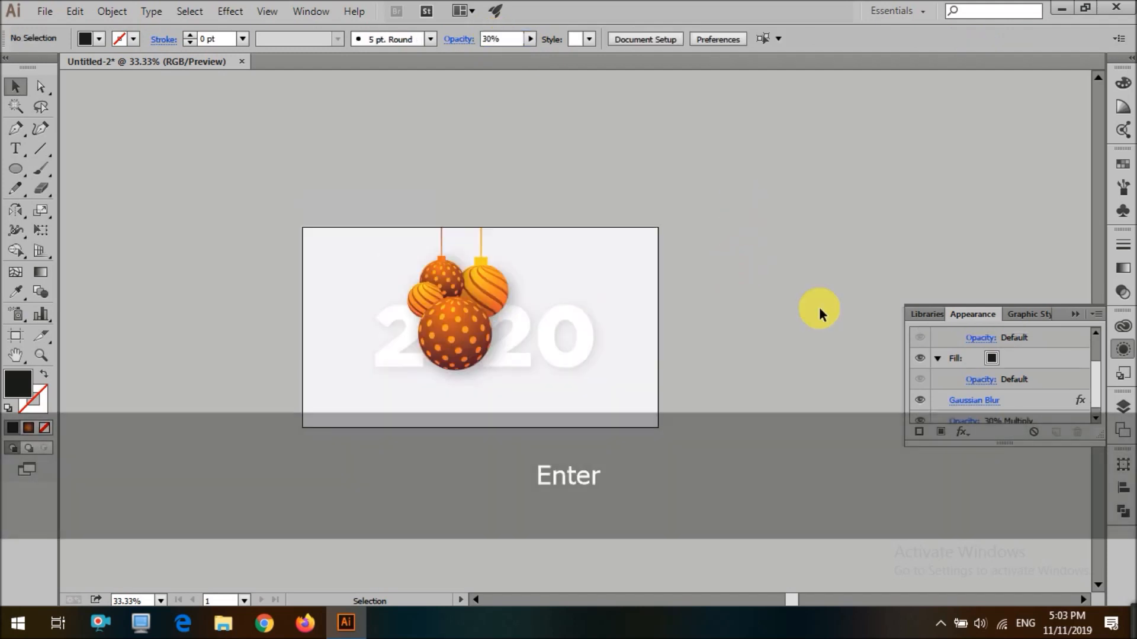
Apply the front ornament's orange gradient to the 2020 text with the Eyedropper
{"action": "scroll", "coordinate": [798, 361], "scroll_direction": "down", "scroll_amount": 2}
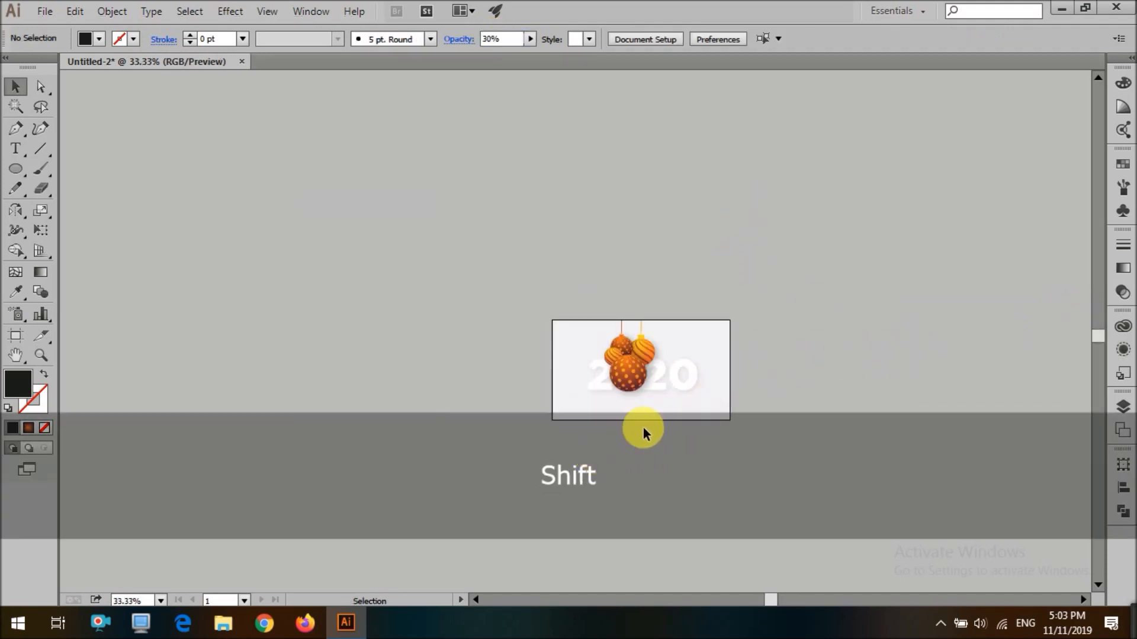
{"action": "scroll", "coordinate": [616, 456], "scroll_direction": "up", "scroll_amount": 1}
{"action": "left_click", "coordinate": [716, 331]}
{"action": "scroll", "coordinate": [634, 301], "scroll_direction": "up", "scroll_amount": 1}
{"action": "key", "text": "i"}
{"action": "left_click", "coordinate": [622, 290]}
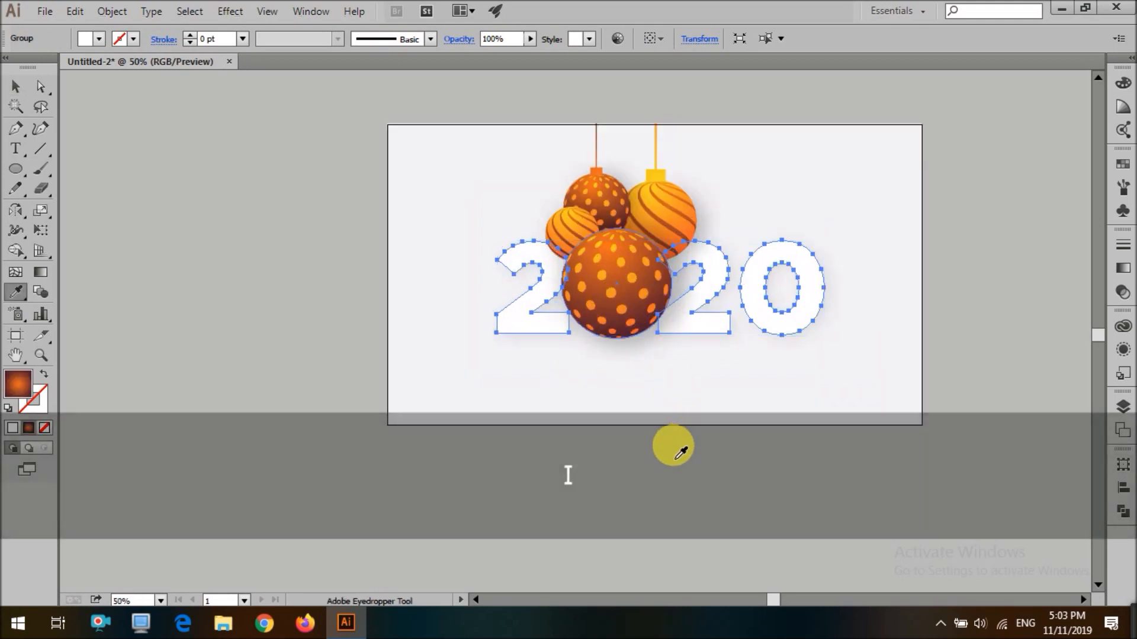
{"action": "key", "text": "g"}
{"action": "key", "text": "v"}
{"action": "left_click", "coordinate": [685, 405]}
{"action": "scroll", "coordinate": [706, 468], "scroll_direction": "down", "scroll_amount": 3}
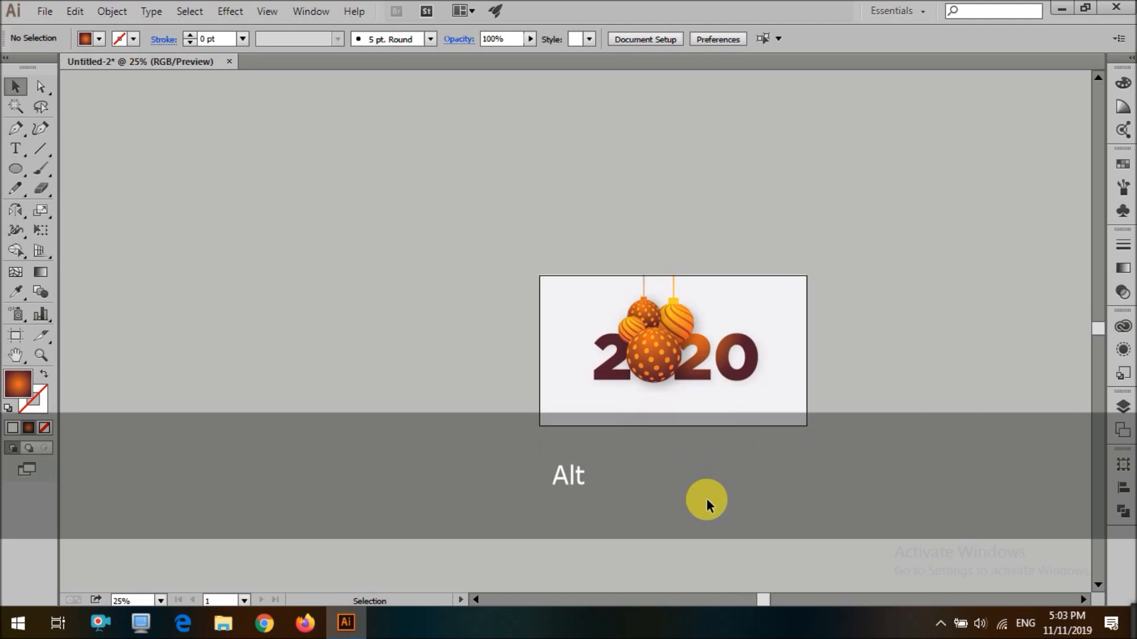
Redraw the 2020 digits' gradient vertically, running from their tops down to their baseline
{"action": "right_click", "coordinate": [734, 375]}
{"action": "left_click", "coordinate": [772, 472]}
{"action": "scroll", "coordinate": [751, 363], "scroll_direction": "up", "scroll_amount": 2}
{"action": "left_click", "coordinate": [752, 363]}
{"action": "key", "text": "g"}
{"action": "left_click_drag", "start_coordinate": [730, 305], "coordinate": [723, 393]}
{"action": "left_click", "coordinate": [468, 317]}
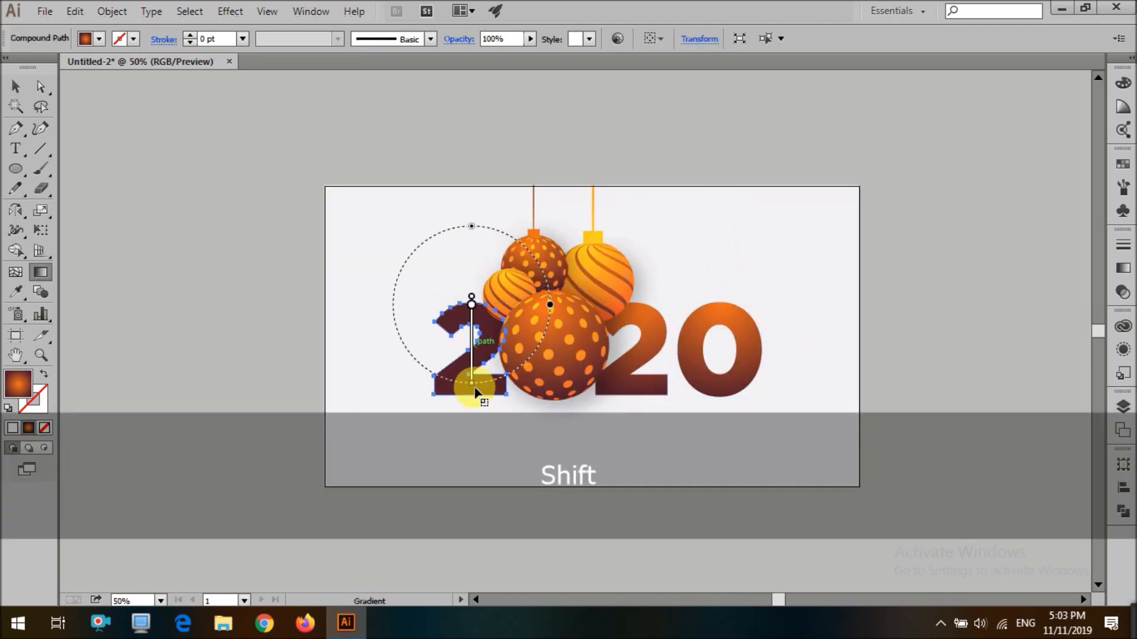
{"action": "left_click_drag", "start_coordinate": [476, 391], "coordinate": [476, 391]}
{"action": "key", "text": "v"}
{"action": "left_click", "coordinate": [245, 327]}
{"action": "scroll", "coordinate": [246, 327], "scroll_direction": "down", "scroll_amount": 3}
{"action": "key", "text": "ctrl+0"}
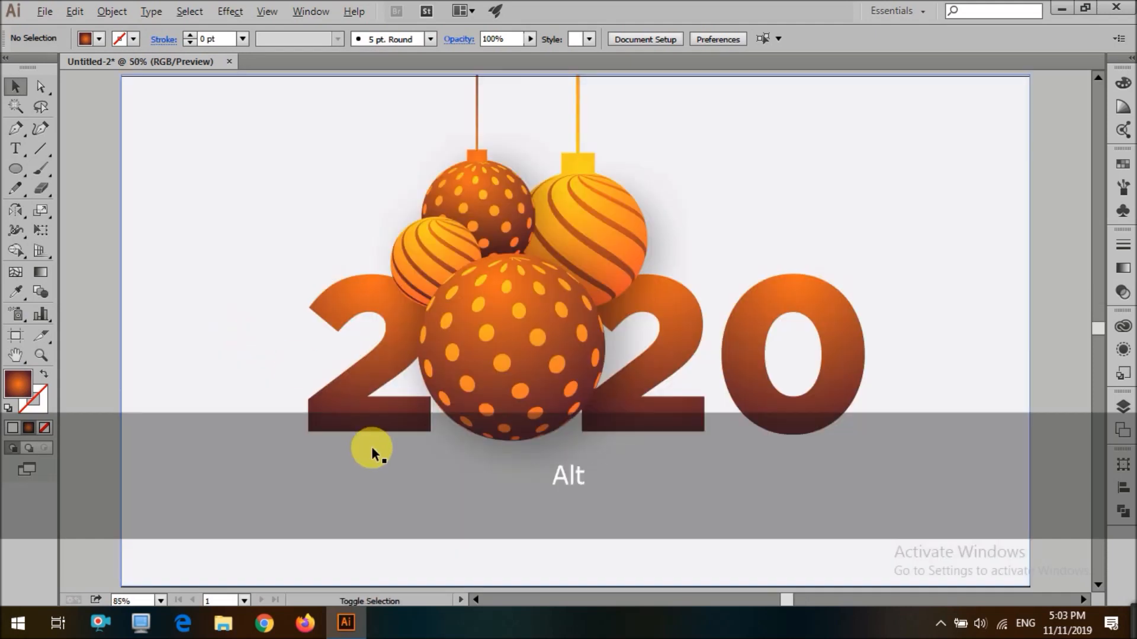
Add a HAPPY NEW YEAR text line, scaled up and positioned under the 2020 numbers
{"action": "scroll", "coordinate": [371, 446], "scroll_direction": "down", "scroll_amount": 3}
{"action": "scroll", "coordinate": [694, 381], "scroll_direction": "down", "scroll_amount": 1}
{"action": "scroll", "coordinate": [297, 425], "scroll_direction": "up", "scroll_amount": 3}
{"action": "scroll", "coordinate": [297, 425], "scroll_direction": "down", "scroll_amount": 3}
{"action": "scroll", "coordinate": [274, 438], "scroll_direction": "up", "scroll_amount": 2}
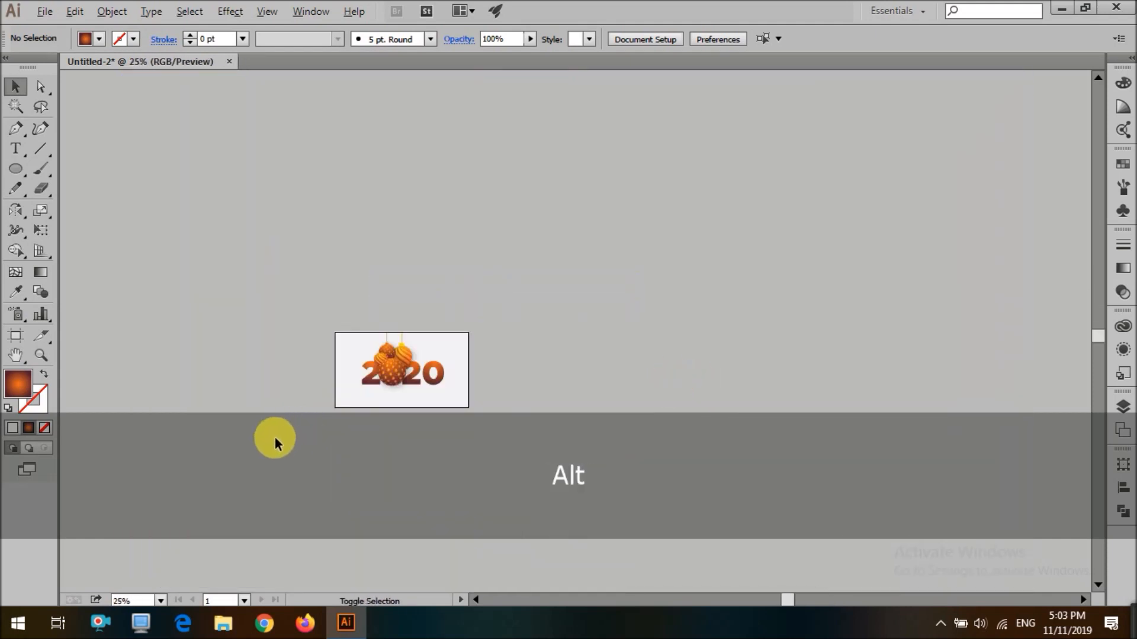
{"action": "scroll", "coordinate": [274, 438], "scroll_direction": "up", "scroll_amount": 2}
{"action": "key", "text": "t"}
{"action": "scroll", "coordinate": [586, 409], "scroll_direction": "up", "scroll_amount": 1}
{"action": "scroll", "coordinate": [538, 429], "scroll_direction": "up", "scroll_amount": 1}
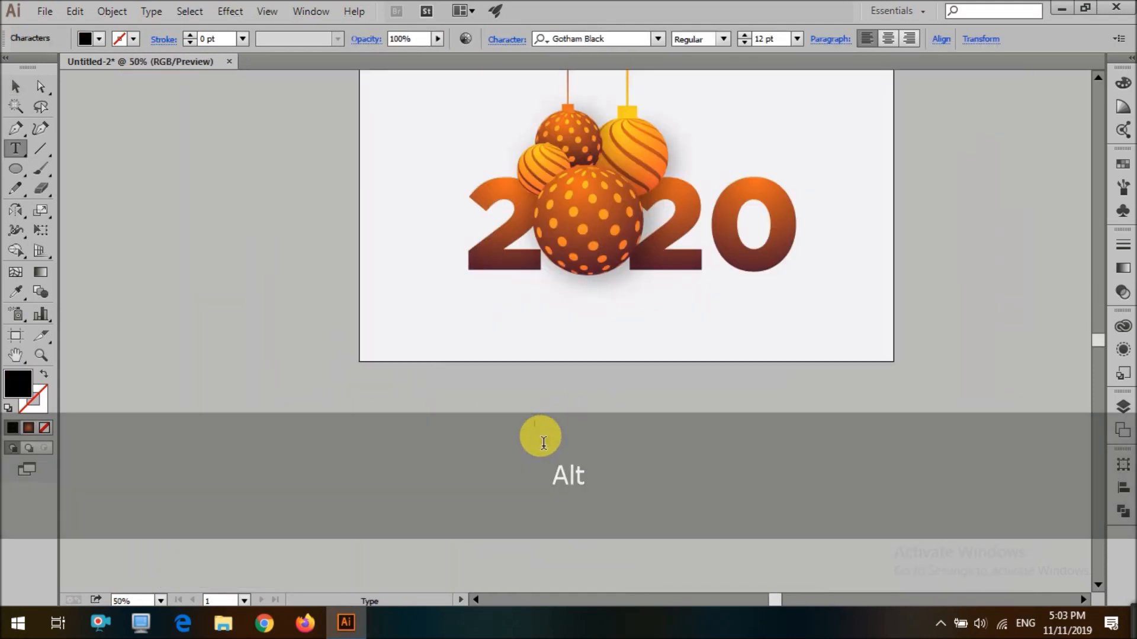
{"action": "type", "text": "HAPPY N"}
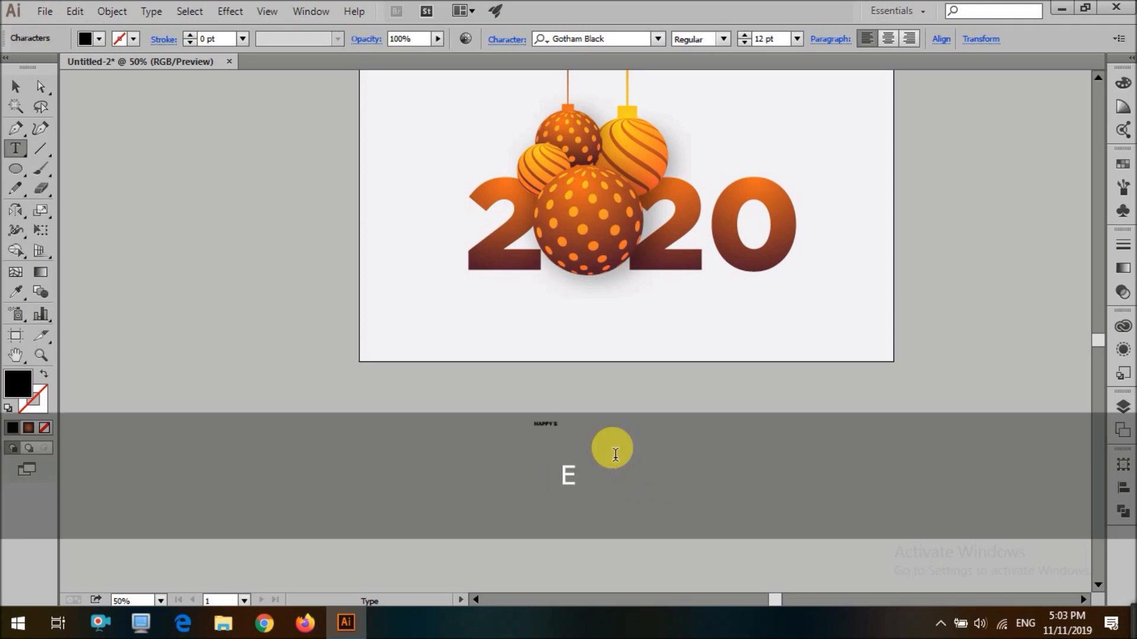
{"action": "type", "text": "EW YEAR"}
{"action": "key", "text": "Escape"}
{"action": "left_click_drag", "start_coordinate": [587, 426], "coordinate": [697, 424]}
{"action": "left_click_drag", "start_coordinate": [623, 430], "coordinate": [660, 314]}
Set the HAPPY NEW YEAR text's font to Gotham Medium
{"action": "left_click", "coordinate": [598, 39]}
{"action": "type", "text": "gotham"}
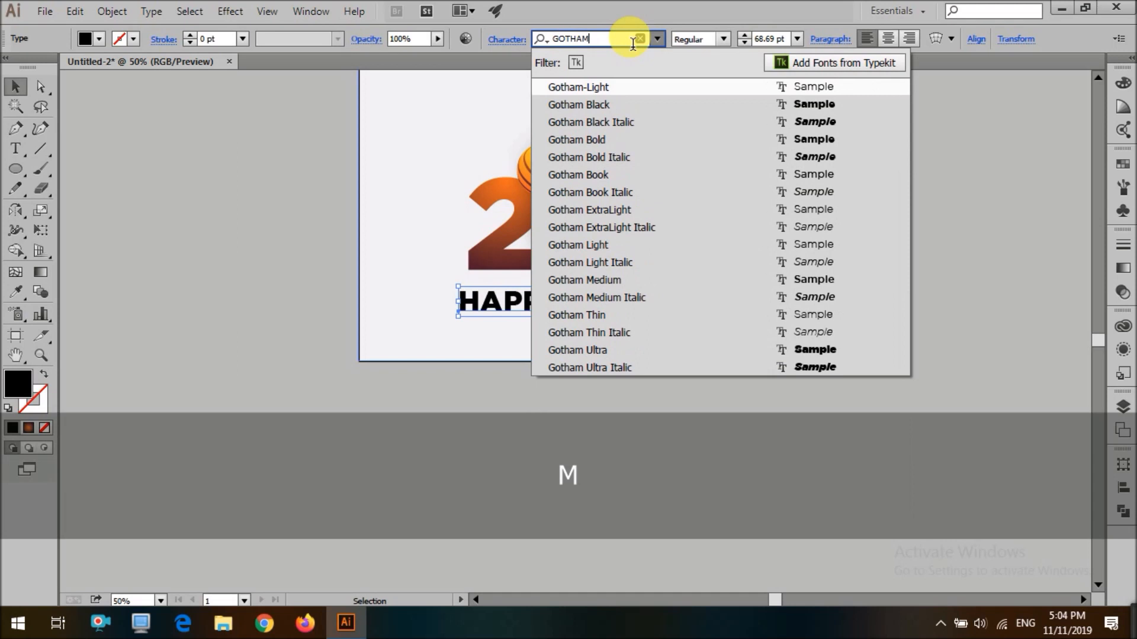
{"action": "left_click", "coordinate": [631, 279]}
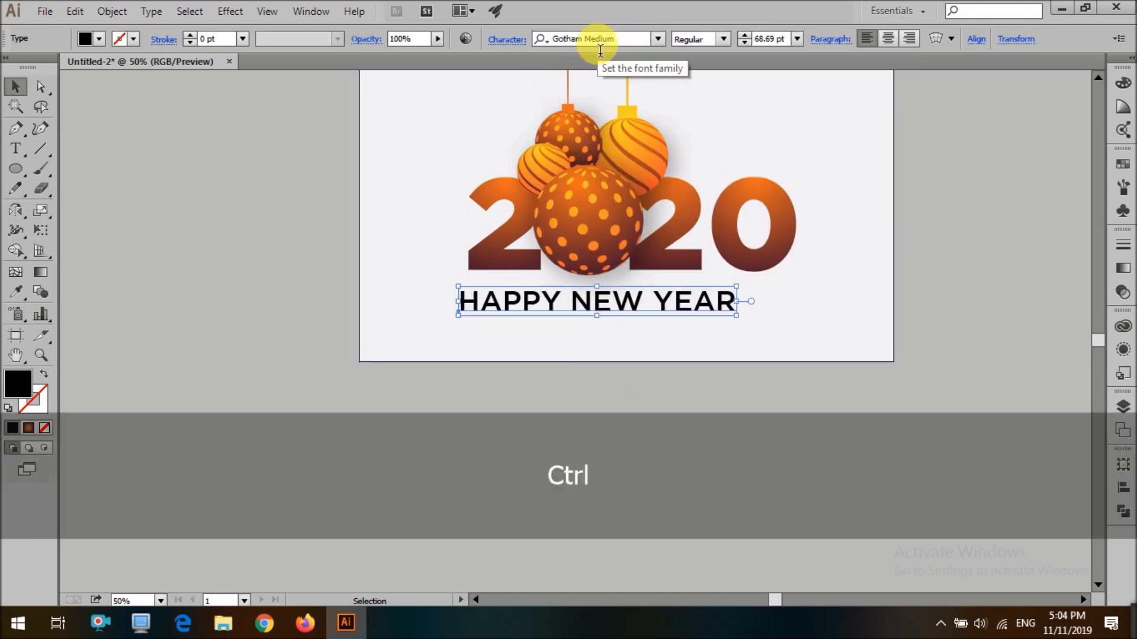
Shrink the HAPPY NEW YEAR text to 40.69 pt and widen its letter tracking
{"action": "key", "text": "ctrl+shift+m"}
{"action": "left_click", "coordinate": [653, 435]}
{"action": "key", "text": "ctrl+shift+comma"}
{"action": "key", "text": "ctrl+shift+comma"}
{"action": "key", "text": "ctrl+shift+comma"}
{"action": "key", "text": "ctrl+shift+comma"}
{"action": "key", "text": "ctrl+shift+comma"}
{"action": "key", "text": "ctrl+shift+comma"}
{"action": "key", "text": "ctrl+shift+comma"}
{"action": "key", "text": "ctrl+shift+comma"}
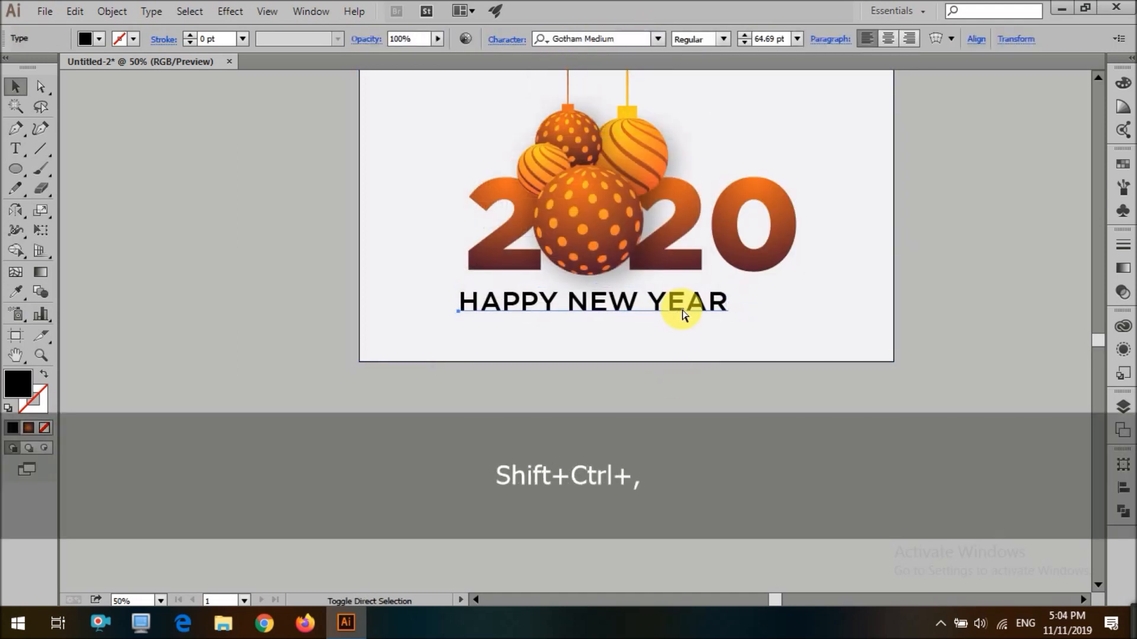
{"action": "key", "text": "alt+Right"}
{"action": "key", "text": "alt+Right"}
{"action": "key", "text": "alt+Right"}
{"action": "key", "text": "alt+Right"}
{"action": "key", "text": "alt+Right"}
{"action": "key", "text": "alt+Right"}
{"action": "key", "text": "alt+Right"}
{"action": "key", "text": "alt+Right"}
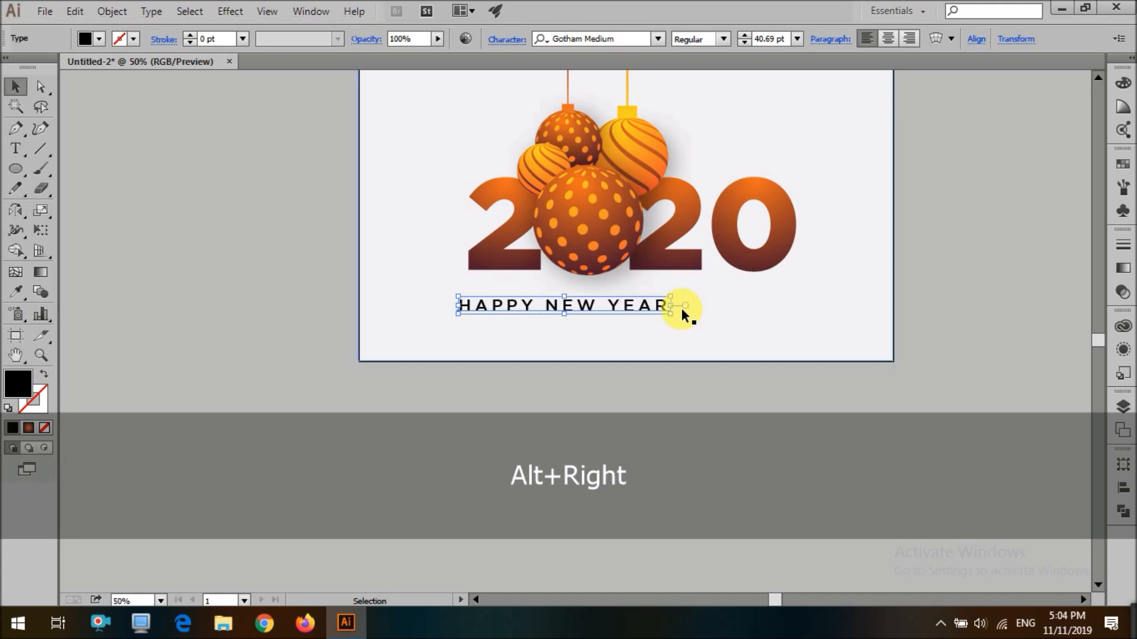
Widen the tracking further and nudge the HAPPY NEW YEAR text to center it under 2020
{"action": "key", "text": "shift+Right"}
{"action": "key", "text": "shift+Right"}
{"action": "key", "text": "shift+Right"}
{"action": "key", "text": "shift+Right"}
{"action": "key", "text": "shift+Right"}
{"action": "key", "text": "shift+Right"}
{"action": "key", "text": "shift+Right"}
{"action": "key", "text": "shift+Right"}
{"action": "key", "text": "shift+Right"}
{"action": "key", "text": "shift+Up"}
{"action": "key", "text": "Right"}
{"action": "key", "text": "alt+Right"}
{"action": "key", "text": "alt+Right"}
{"action": "key", "text": "Right"}
{"action": "key", "text": "Right"}
{"action": "key", "text": "Right"}
{"action": "key", "text": "Down"}
{"action": "key", "text": "Down"}
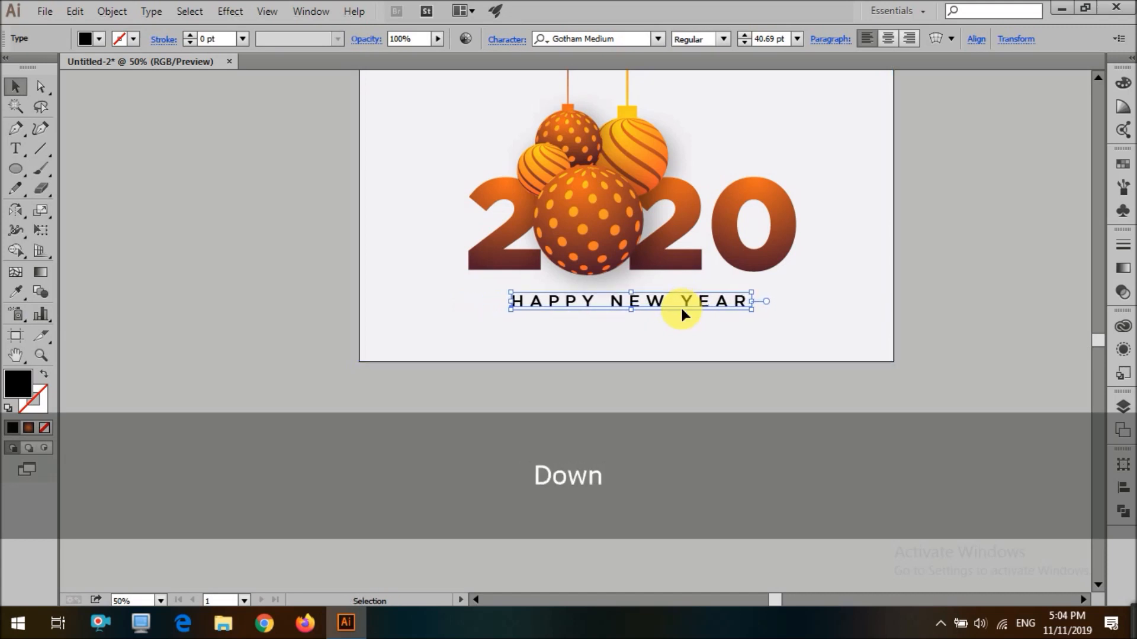
{"action": "left_click", "coordinate": [624, 478]}
{"action": "scroll", "coordinate": [623, 477], "scroll_direction": "up", "scroll_amount": 3}
{"action": "scroll", "coordinate": [622, 476], "scroll_direction": "down", "scroll_amount": 2}
{"action": "scroll", "coordinate": [583, 467], "scroll_direction": "down", "scroll_amount": 2}
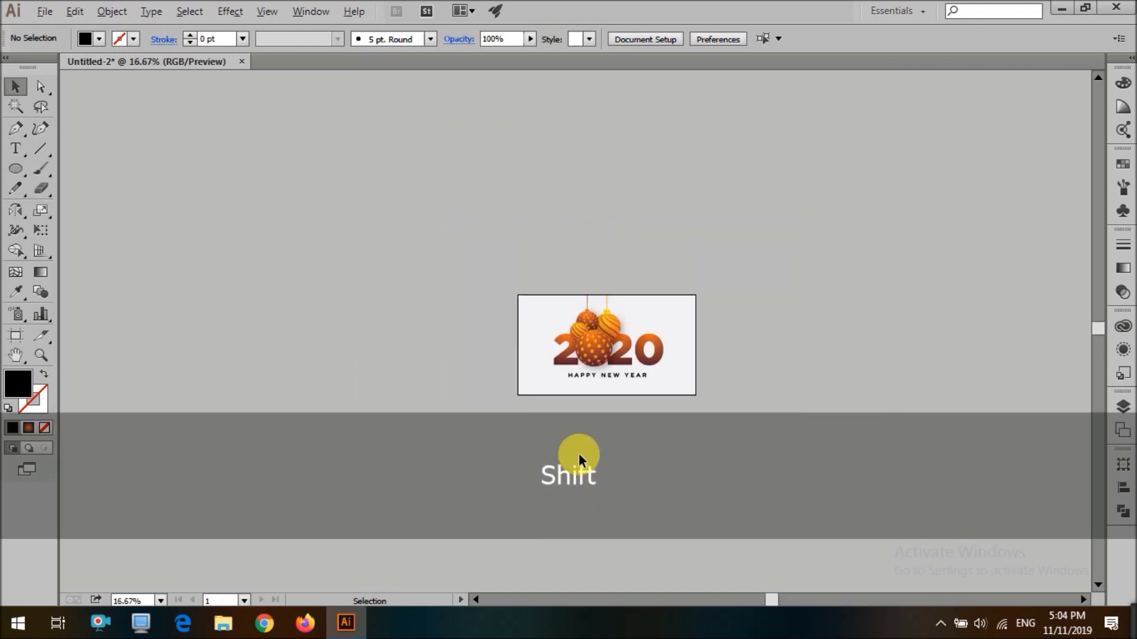
{"action": "scroll", "coordinate": [578, 453], "scroll_direction": "up", "scroll_amount": 1}
{"action": "scroll", "coordinate": [619, 356], "scroll_direction": "up", "scroll_amount": 2}
Try to apply the digits' gradient to the background using the Eyedropper and Gradient tools
{"action": "left_click", "coordinate": [676, 348]}
{"action": "key", "text": "i"}
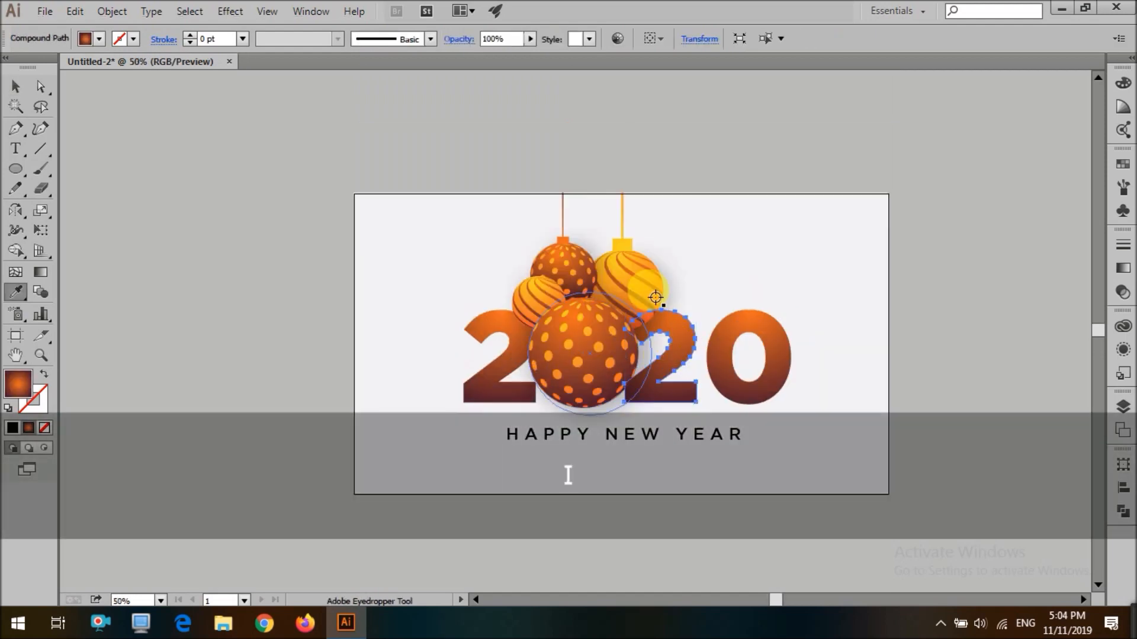
{"action": "left_click", "coordinate": [689, 345]}
{"action": "scroll", "coordinate": [634, 286], "scroll_direction": "up", "scroll_amount": 2}
{"action": "left_click", "coordinate": [633, 284]}
{"action": "key", "text": "g"}
{"action": "left_click_drag", "start_coordinate": [690, 326], "coordinate": [722, 523]}
{"action": "key", "text": "v"}
{"action": "scroll", "coordinate": [823, 469], "scroll_direction": "down", "scroll_amount": 4}
{"action": "left_click", "coordinate": [460, 339]}
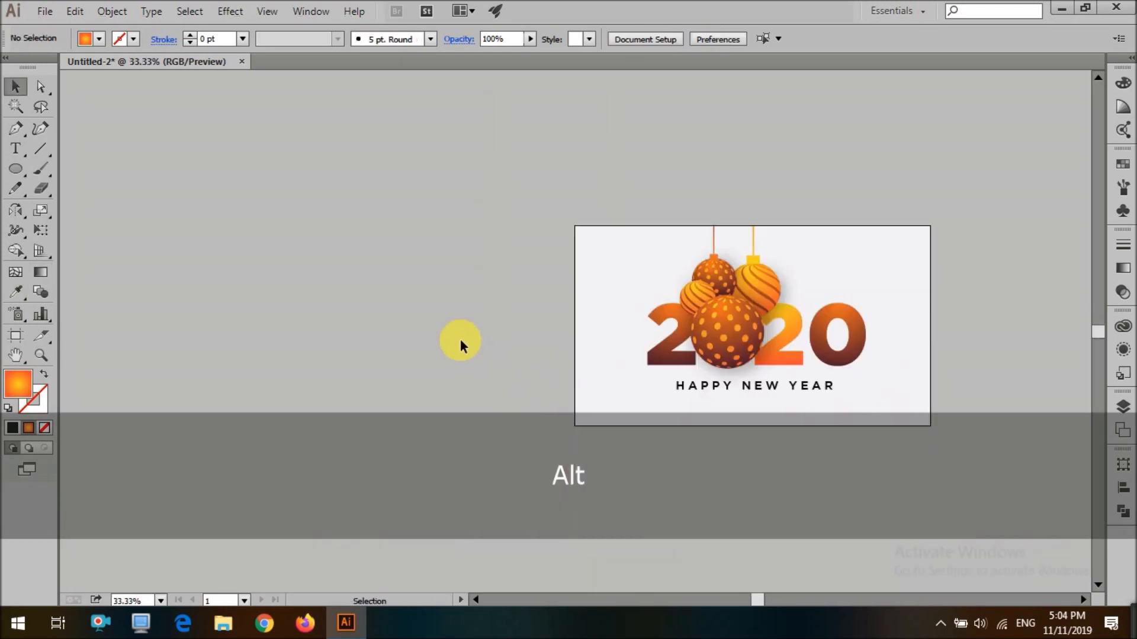
{"action": "scroll", "coordinate": [460, 339], "scroll_direction": "down", "scroll_amount": 5}
{"action": "key", "text": "ctrl+z"}
{"action": "key", "text": "ctrl+z"}
{"action": "key", "text": "ctrl+z"}
{"action": "scroll", "coordinate": [459, 356], "scroll_direction": "up", "scroll_amount": 4}
{"action": "key", "text": "ctrl+z"}
{"action": "key", "text": "ctrl+z"}
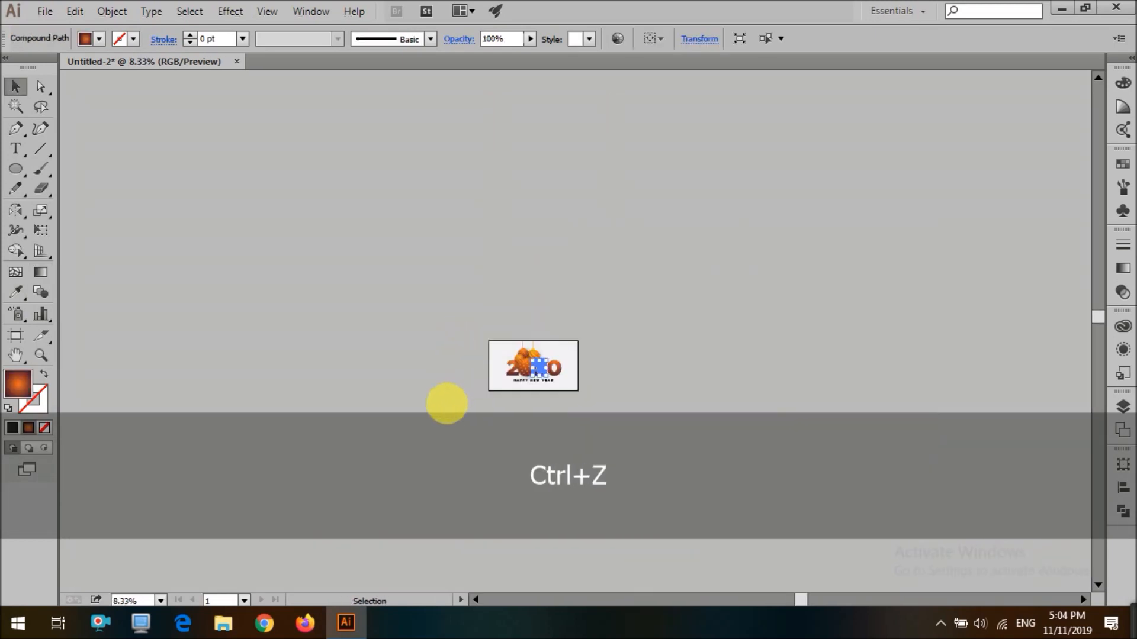
Fill the background rectangle with the digits' gradient via Eyedropper and redirect it with the Gradient tool
{"action": "left_click", "coordinate": [661, 295]}
{"action": "scroll", "coordinate": [580, 396], "scroll_direction": "up", "scroll_amount": 3}
{"action": "left_click", "coordinate": [810, 349]}
{"action": "scroll", "coordinate": [810, 350], "scroll_direction": "up", "scroll_amount": 1}
{"action": "key", "text": "i"}
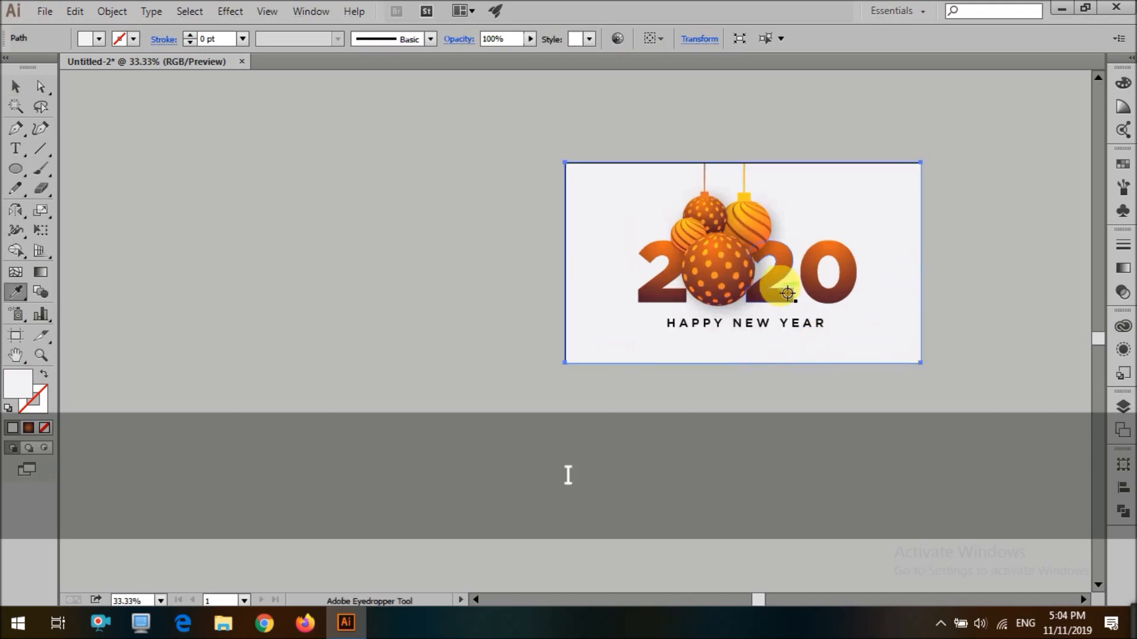
{"action": "left_click", "coordinate": [774, 285]}
{"action": "key", "text": "v"}
{"action": "key", "text": "g"}
{"action": "mouse_move", "coordinate": [735, 250]}
{"action": "left_mouse_down"}
{"action": "mouse_move", "coordinate": [801, 284]}
{"action": "mouse_move", "coordinate": [838, 411]}
{"action": "mouse_move", "coordinate": [883, 398]}
{"action": "left_mouse_up"}
{"action": "left_click_drag", "start_coordinate": [778, 78], "coordinate": [787, 152]}
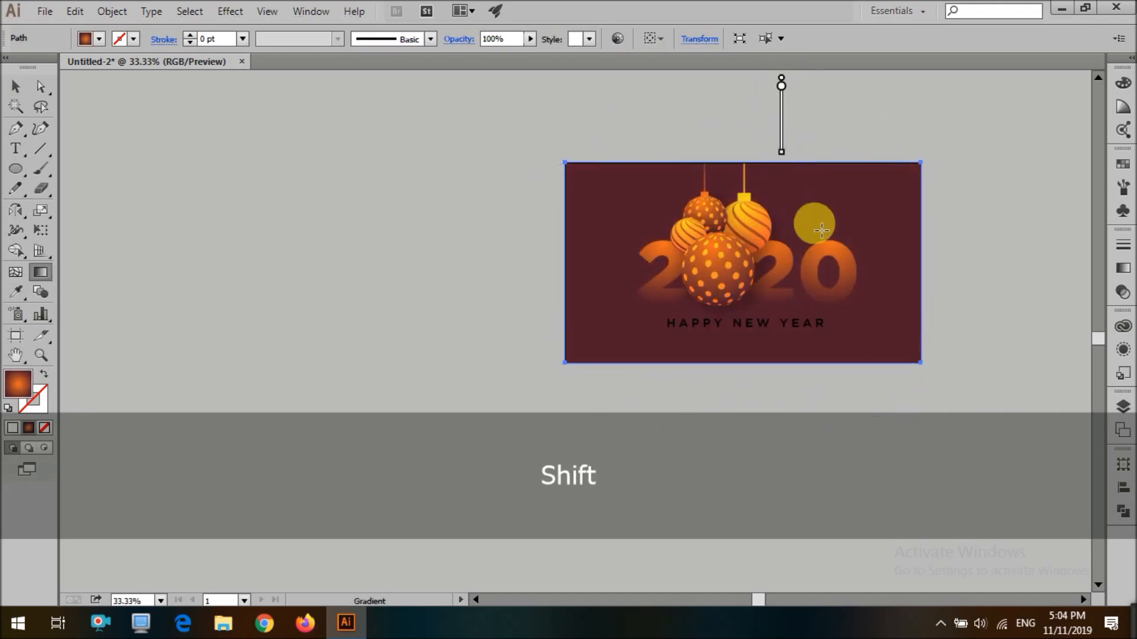
{"action": "scroll", "coordinate": [812, 224], "scroll_direction": "up", "scroll_amount": 2}
{"action": "scroll", "coordinate": [813, 222], "scroll_direction": "down", "scroll_amount": 3}
{"action": "scroll", "coordinate": [827, 245], "scroll_direction": "up", "scroll_amount": 3}
Fill the three 2020 digits (2, 2 and 0) with white
{"action": "key", "text": "v"}
{"action": "left_click", "coordinate": [800, 305]}
{"action": "left_click", "coordinate": [759, 304], "text": "shift"}
{"action": "left_click", "coordinate": [648, 304], "text": "shift"}
{"action": "left_click", "coordinate": [84, 45]}
{"action": "left_click", "coordinate": [37, 70]}
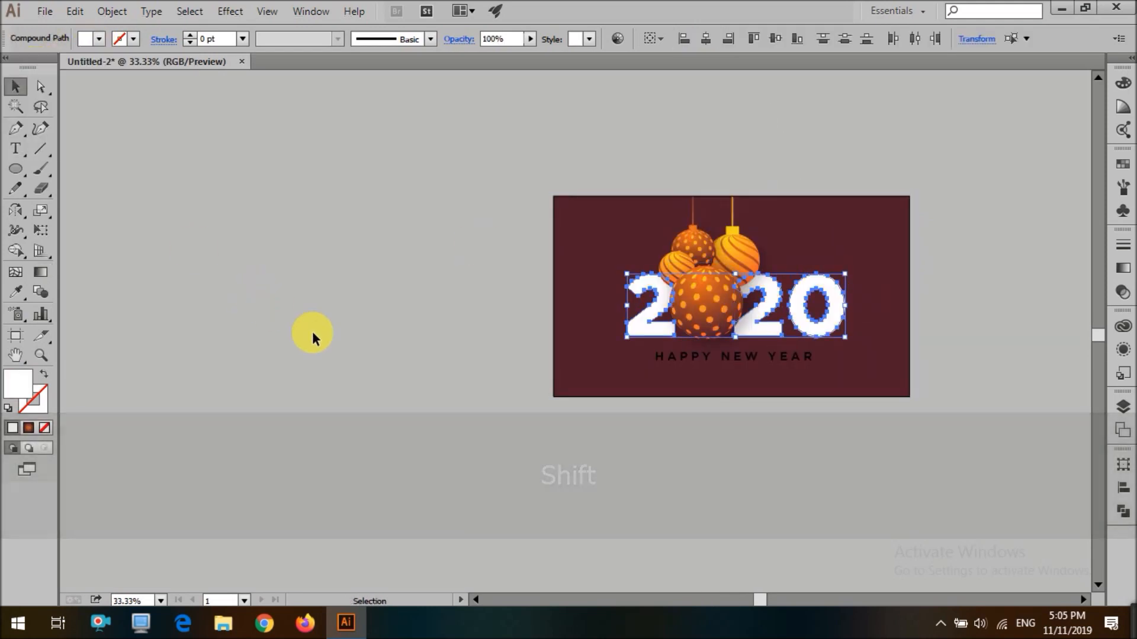
{"action": "left_click", "coordinate": [348, 320]}
Sample the white digits with the Eyedropper to make the HAPPY NEW YEAR text white
{"action": "scroll", "coordinate": [348, 323], "scroll_direction": "down", "scroll_amount": 3}
{"action": "scroll", "coordinate": [449, 344], "scroll_direction": "up", "scroll_amount": 2}
{"action": "left_click", "coordinate": [519, 345]}
{"action": "key", "text": "i"}
{"action": "left_click", "coordinate": [594, 322]}
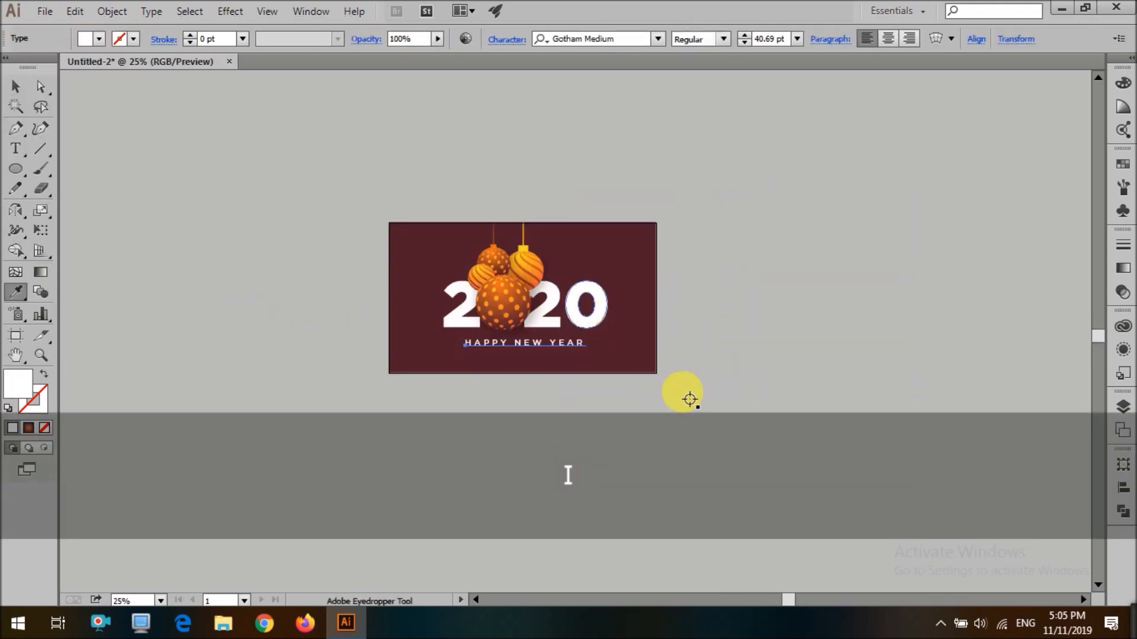
{"action": "key", "text": "v"}
{"action": "left_click", "coordinate": [682, 392]}
Increase the HAPPY NEW YEAR letter spacing and shift the text left to recenter it beneath 2020
{"action": "scroll", "coordinate": [661, 370], "scroll_direction": "down", "scroll_amount": 2}
{"action": "left_click_drag", "start_coordinate": [515, 284], "coordinate": [803, 468]}
{"action": "left_click", "coordinate": [681, 434]}
{"action": "scroll", "coordinate": [704, 453], "scroll_direction": "up", "scroll_amount": 4}
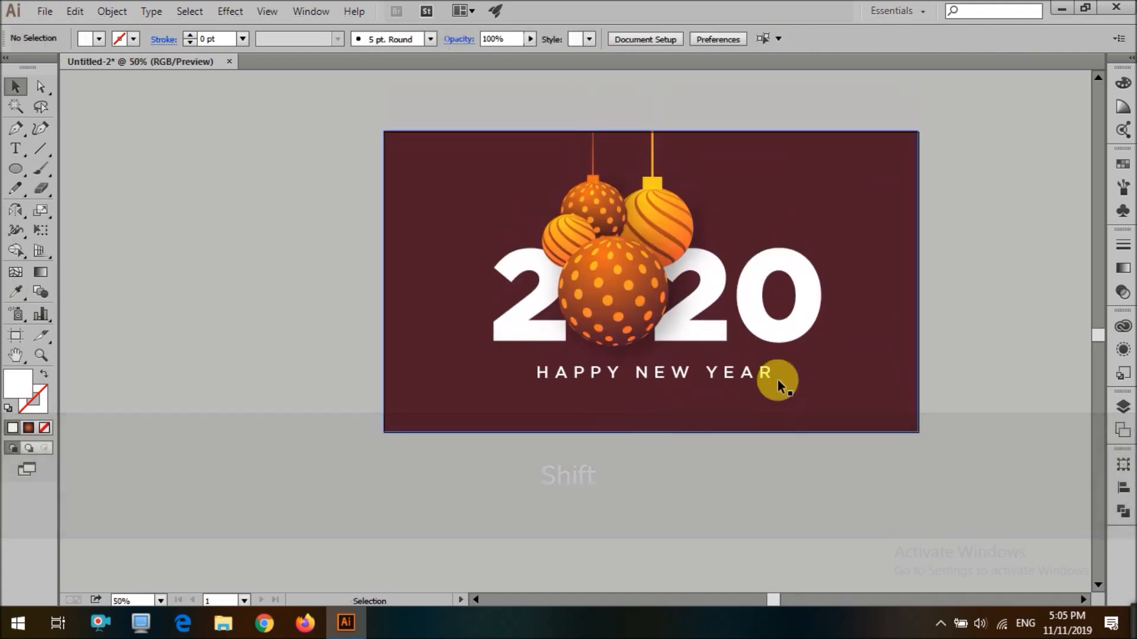
{"action": "left_click", "coordinate": [589, 374]}
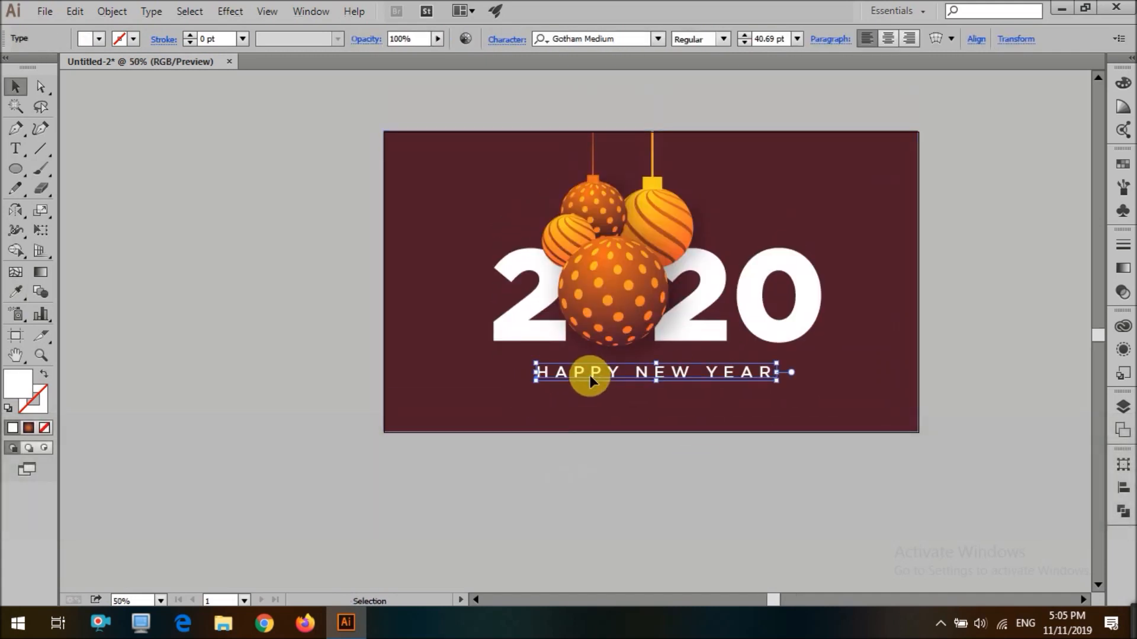
{"action": "key", "text": "alt+Right"}
{"action": "key", "text": "alt+Right"}
{"action": "key", "text": "alt+Right"}
{"action": "key", "text": "alt+Right"}
{"action": "key", "text": "shift+Left"}
{"action": "key", "text": "shift+Left"}
{"action": "key", "text": "shift+Left"}
{"action": "key", "text": "shift+Left"}
{"action": "key", "text": "shift+Left"}
{"action": "key", "text": "shift+Left"}
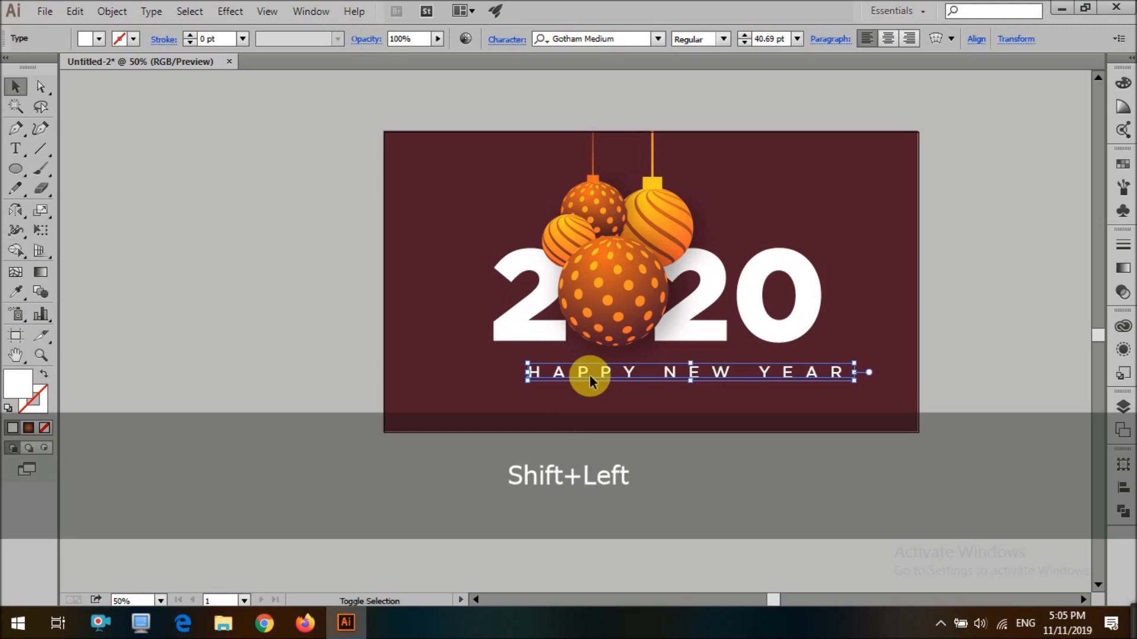
{"action": "key", "text": "Left"}
{"action": "key", "text": "alt+Left"}
{"action": "key", "text": "Right"}
{"action": "key", "text": "Right"}
{"action": "left_click", "coordinate": [573, 478]}
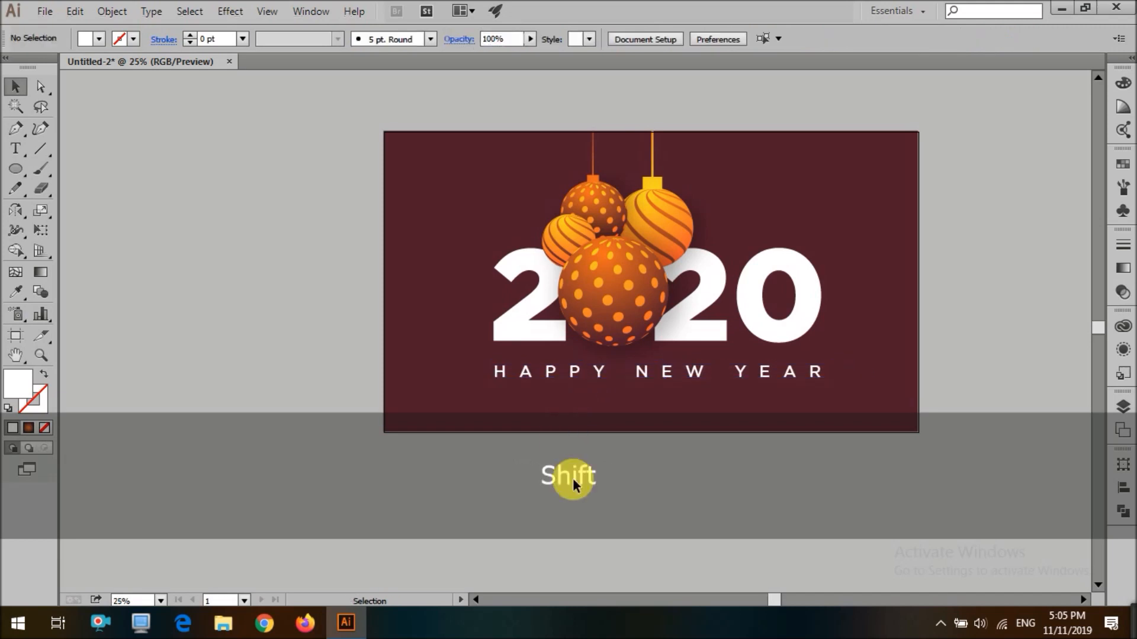
{"action": "scroll", "coordinate": [562, 476], "scroll_direction": "down", "scroll_amount": 3}
{"action": "scroll", "coordinate": [507, 455], "scroll_direction": "up", "scroll_amount": 1}
{"action": "scroll", "coordinate": [790, 256], "scroll_direction": "down", "scroll_amount": 1}
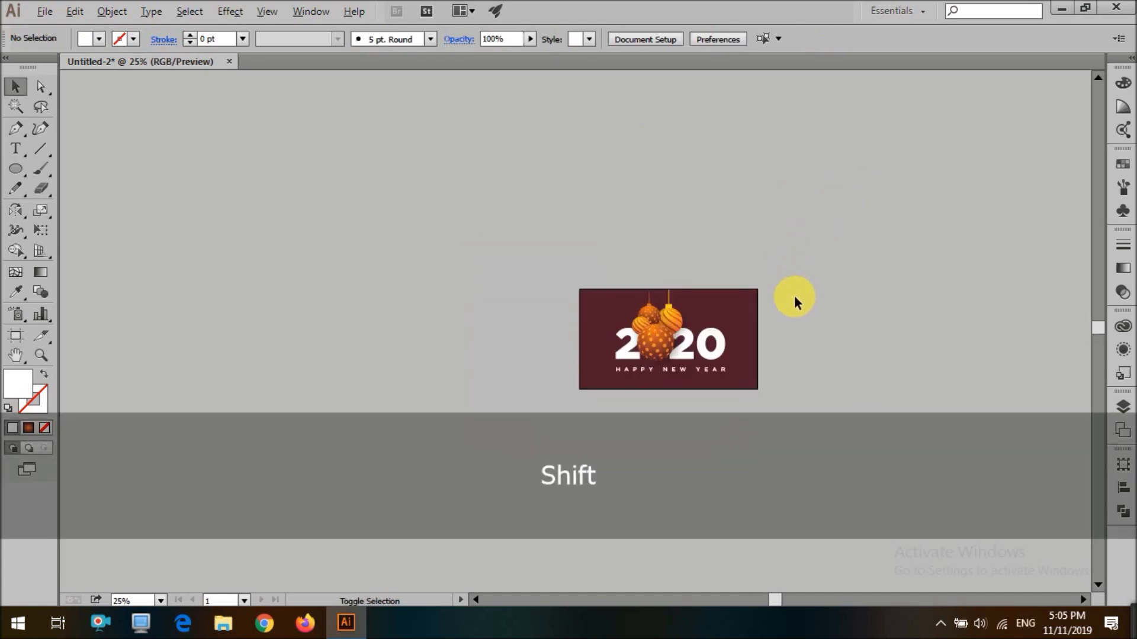